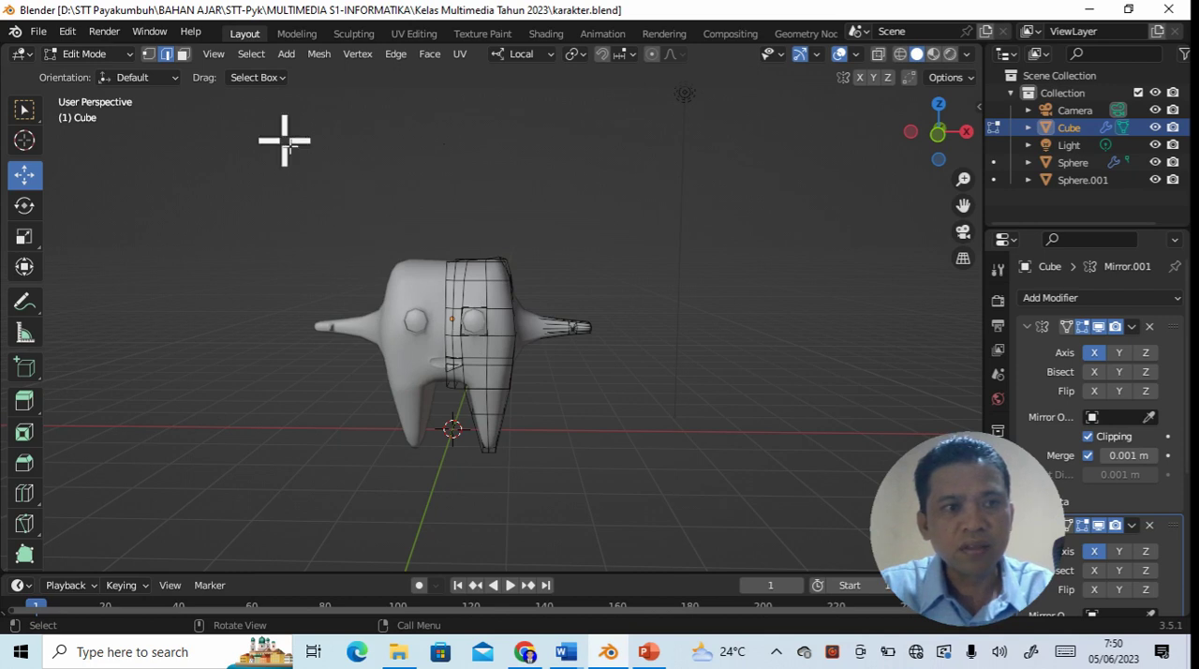
- Set the selection mode to faces in Edit Mode and select all faces of the Cube character mesh
left_click(129, 55)
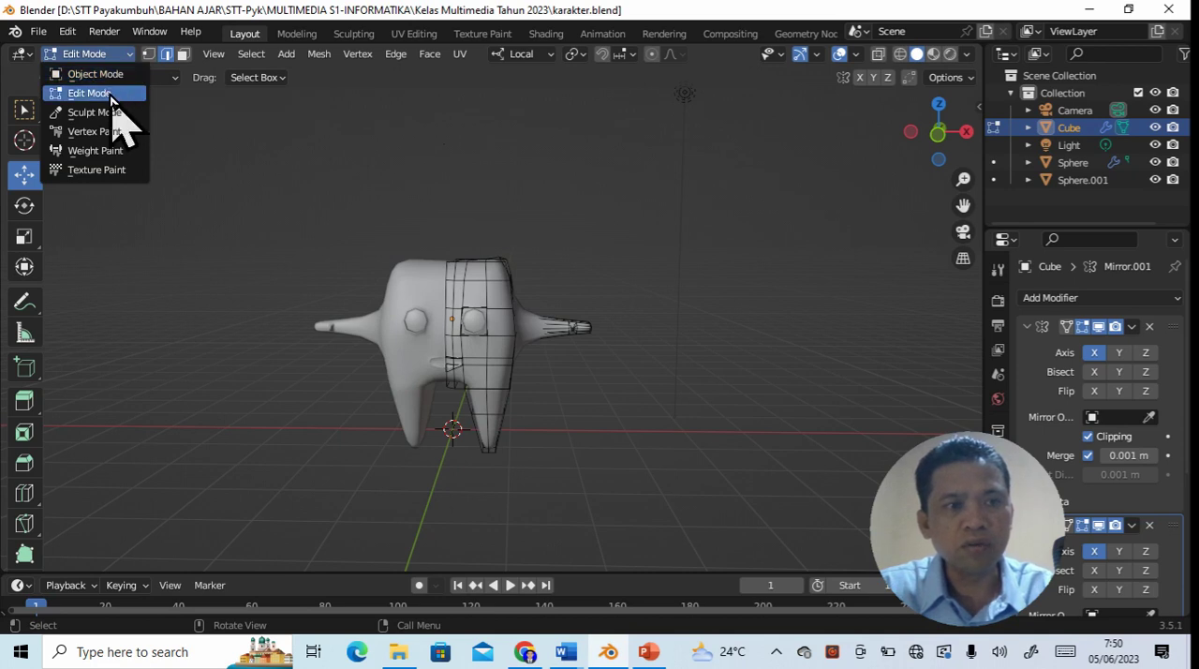
left_click(109, 96)
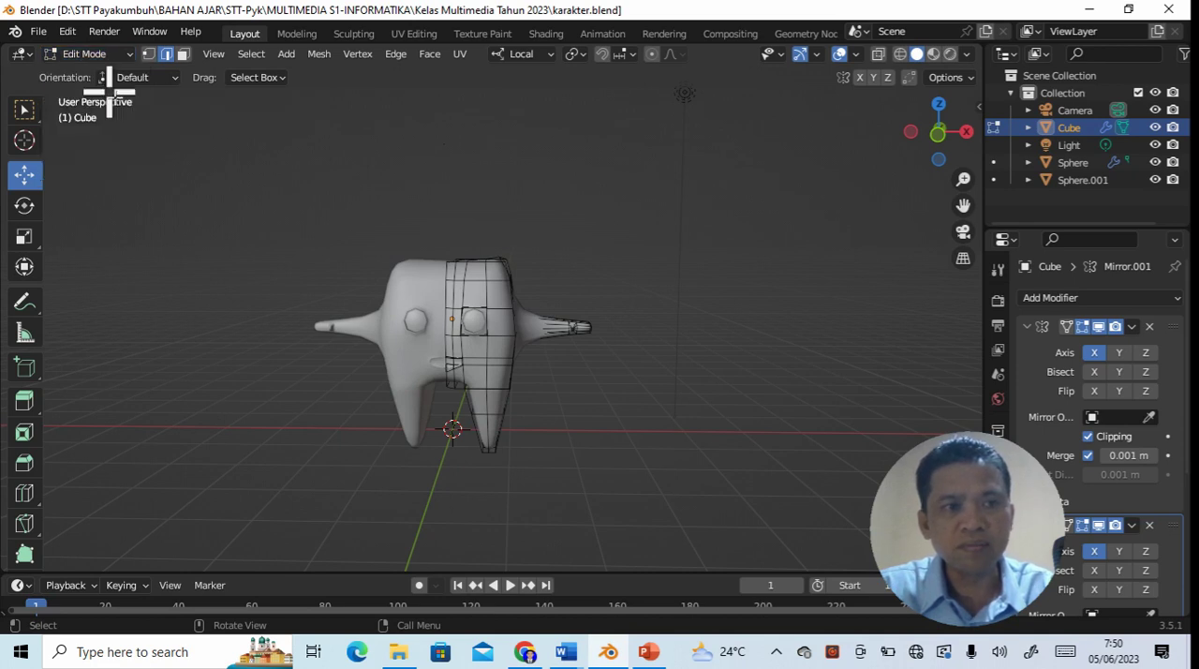
left_click(184, 55)
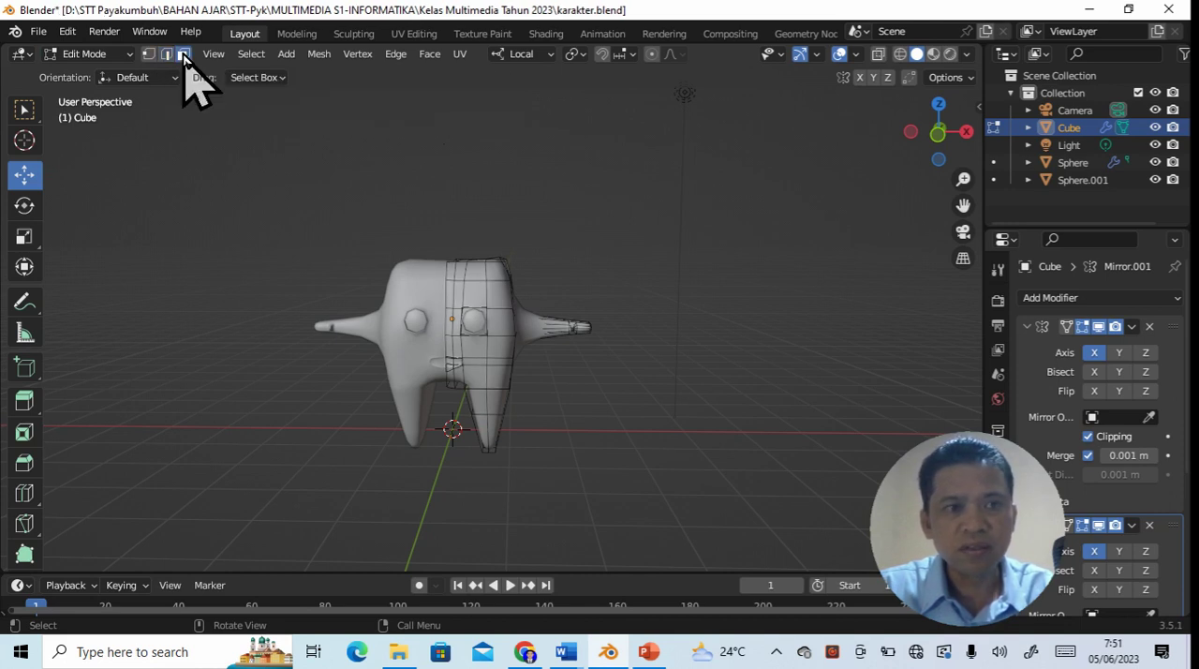
left_click(498, 293)
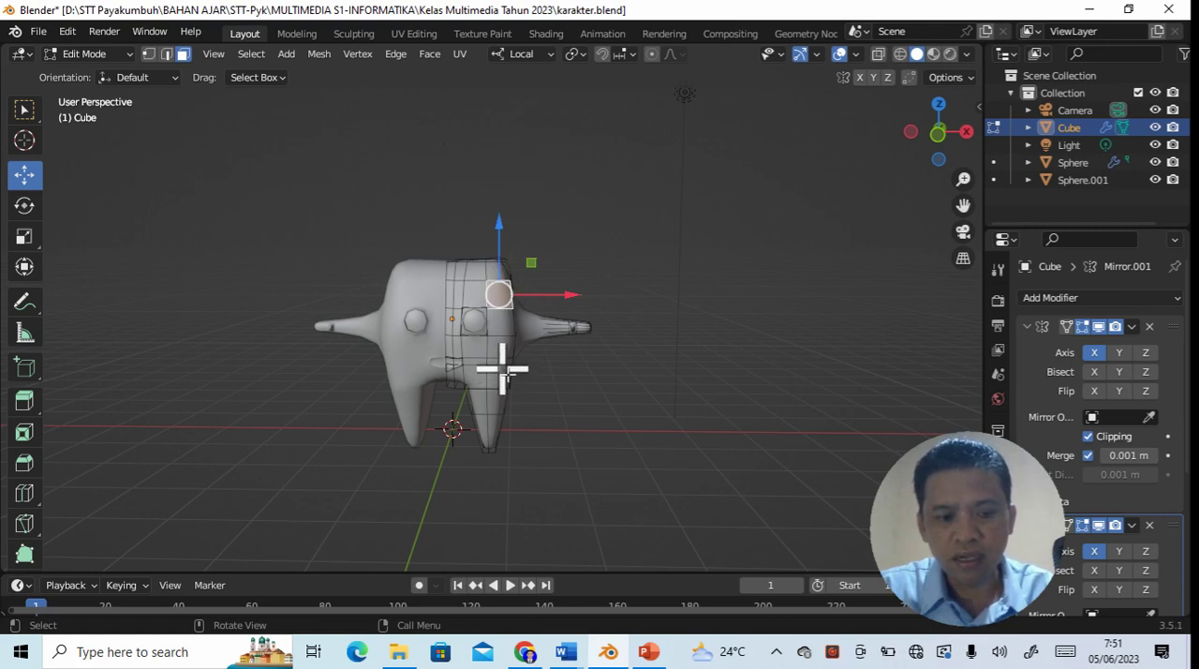
key("a")
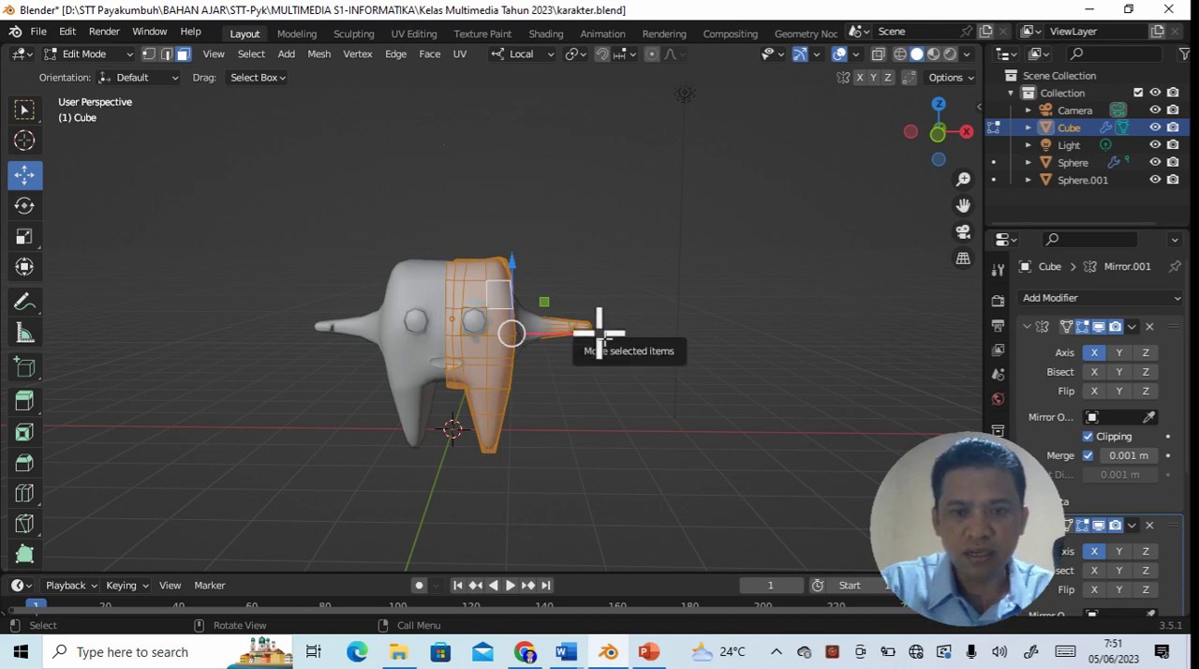
- Turn on the Screencast Keys display for the 3D viewport
key("n")
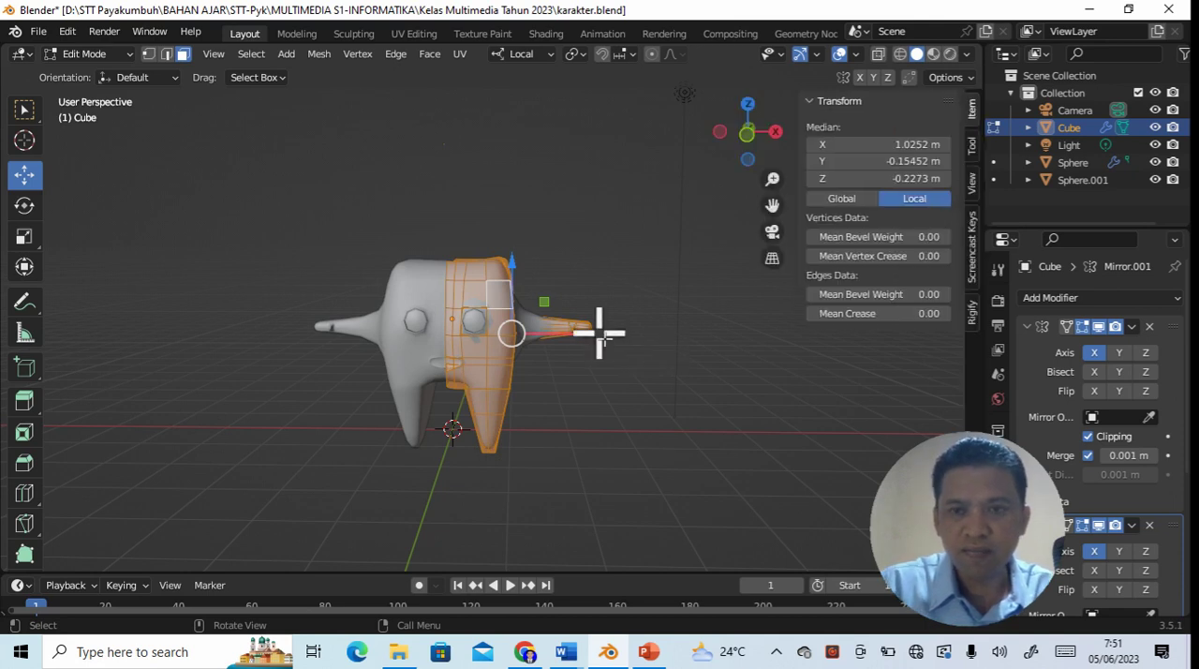
left_click(974, 249)
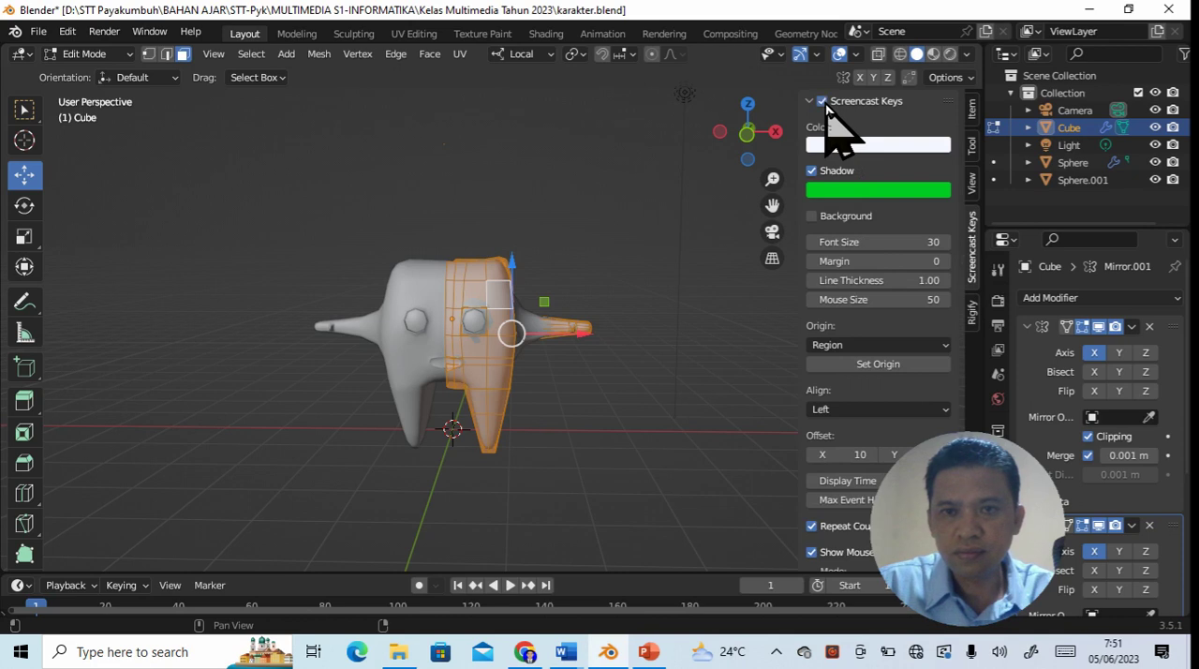
left_click(701, 419)
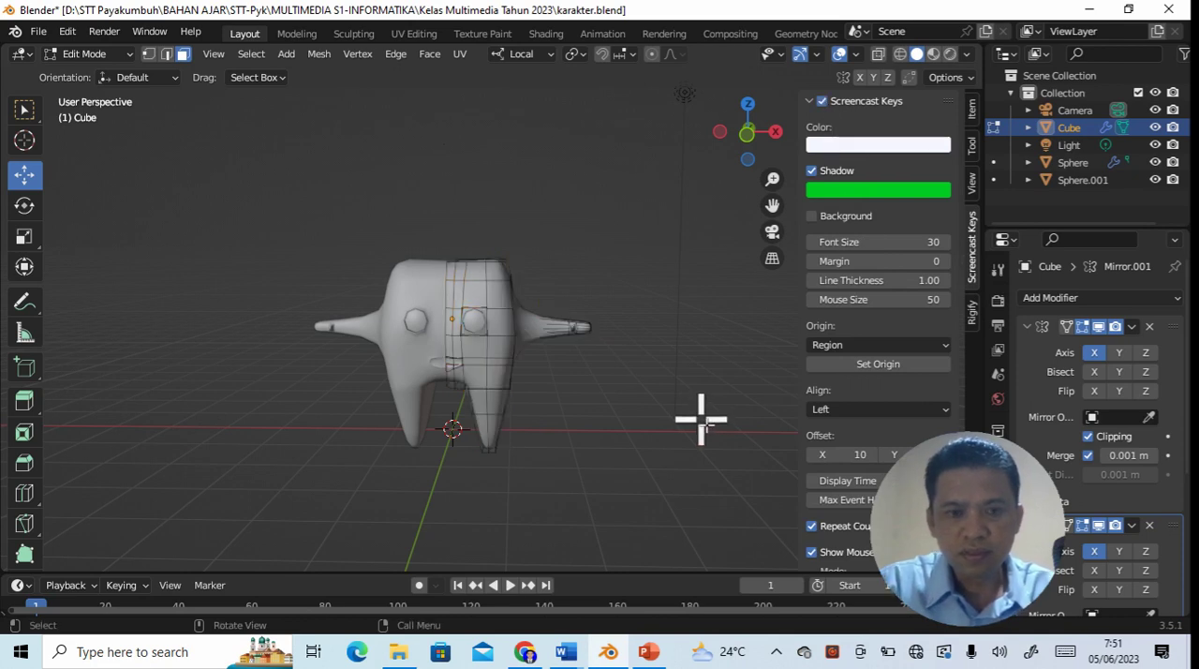
key("space")
key("n")
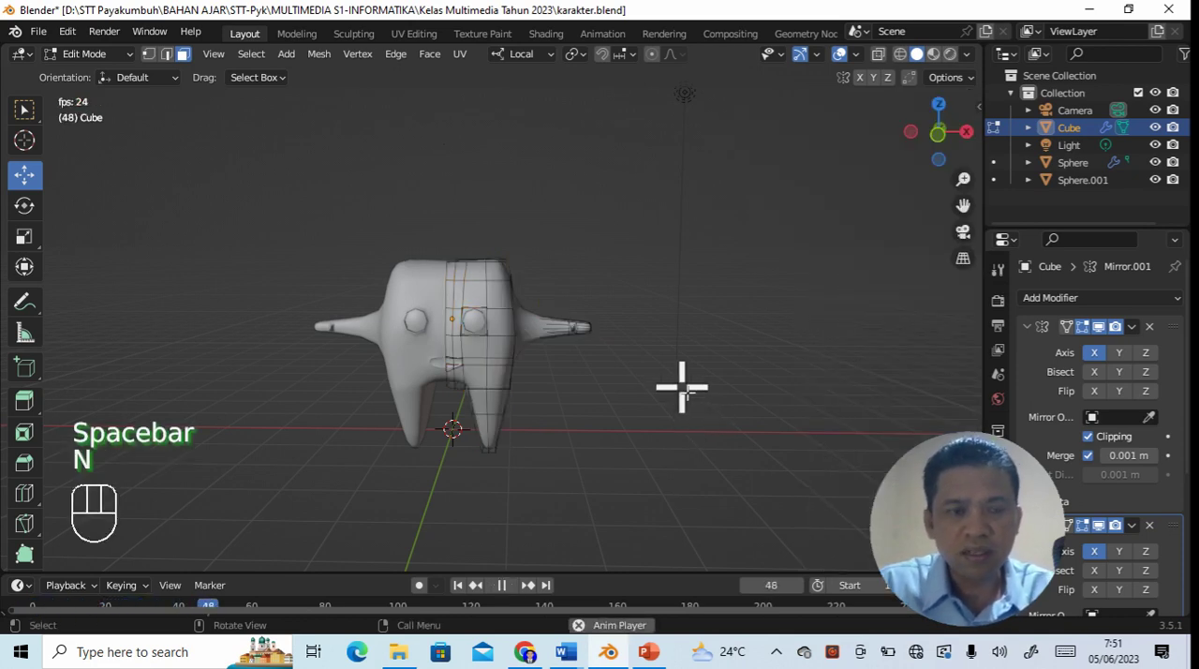
- Stop the animation playback and select every face of the Cube character mesh in Edit Mode
left_click(131, 58)
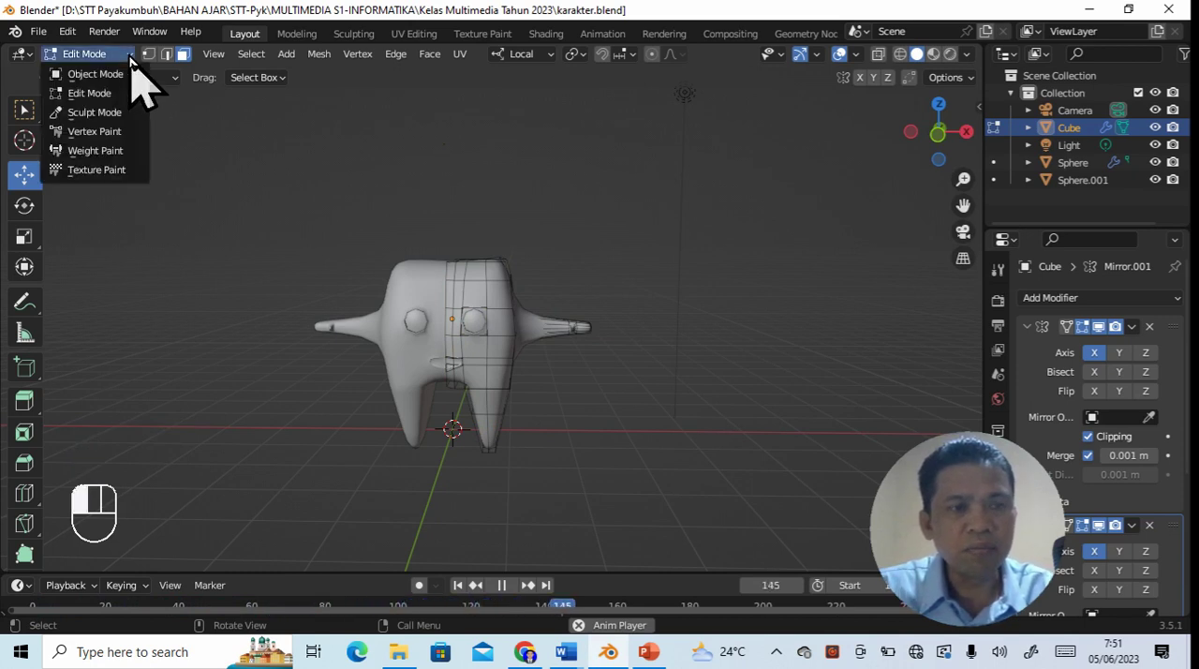
left_click(125, 94)
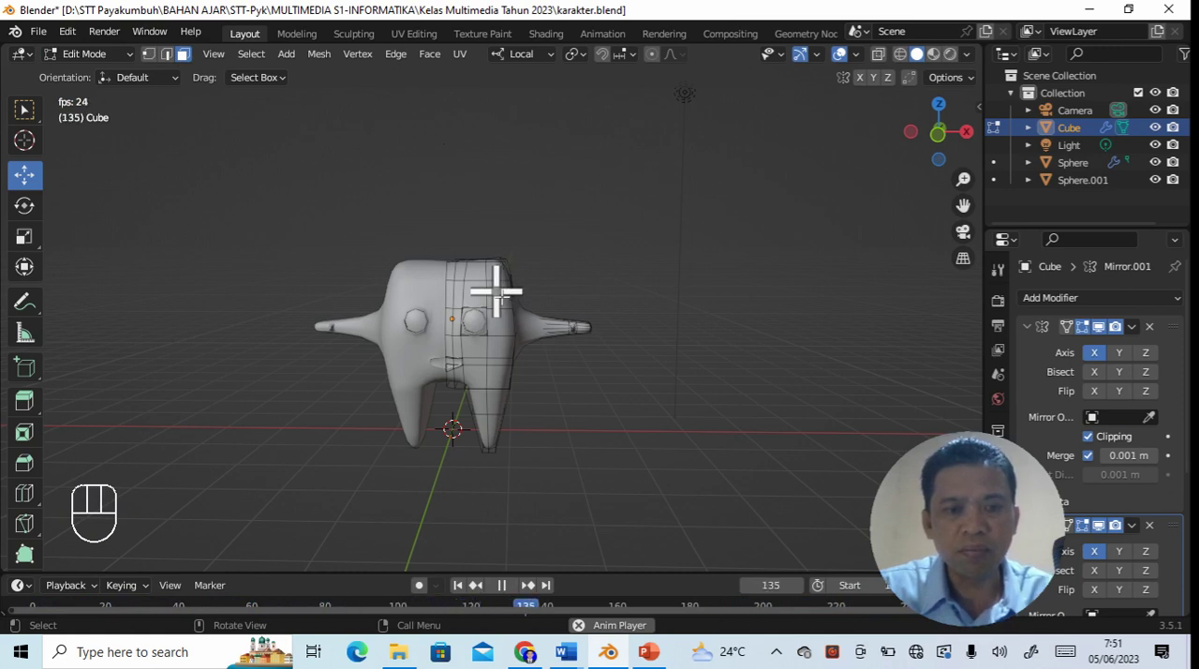
key("space")
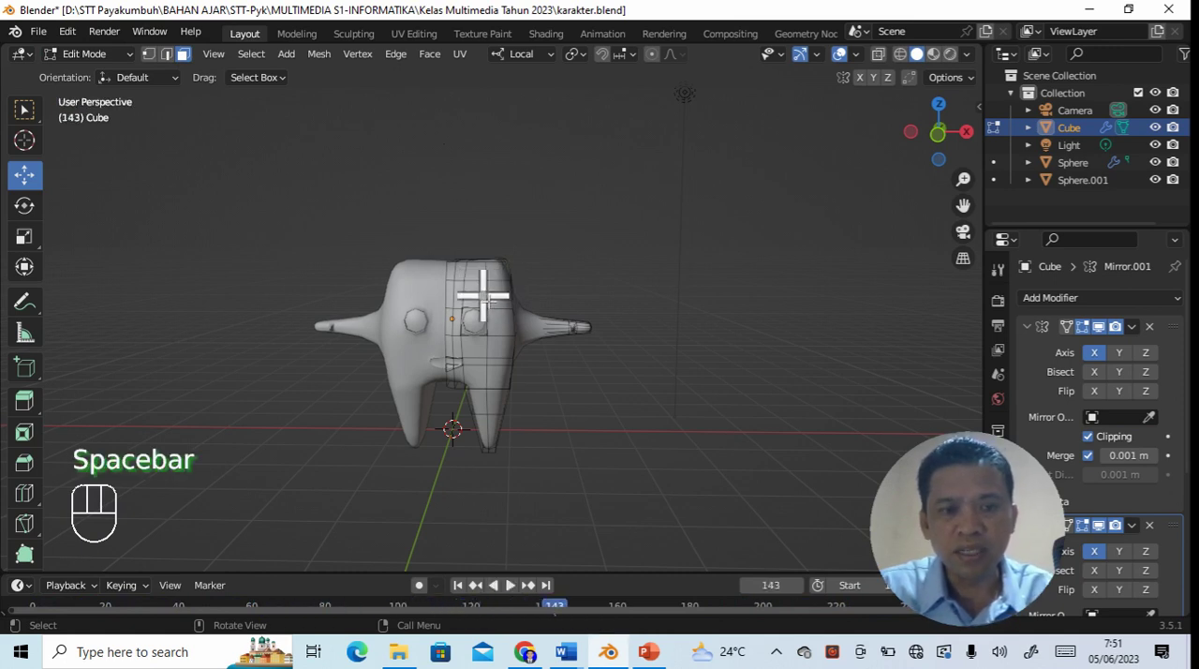
left_click(495, 291)
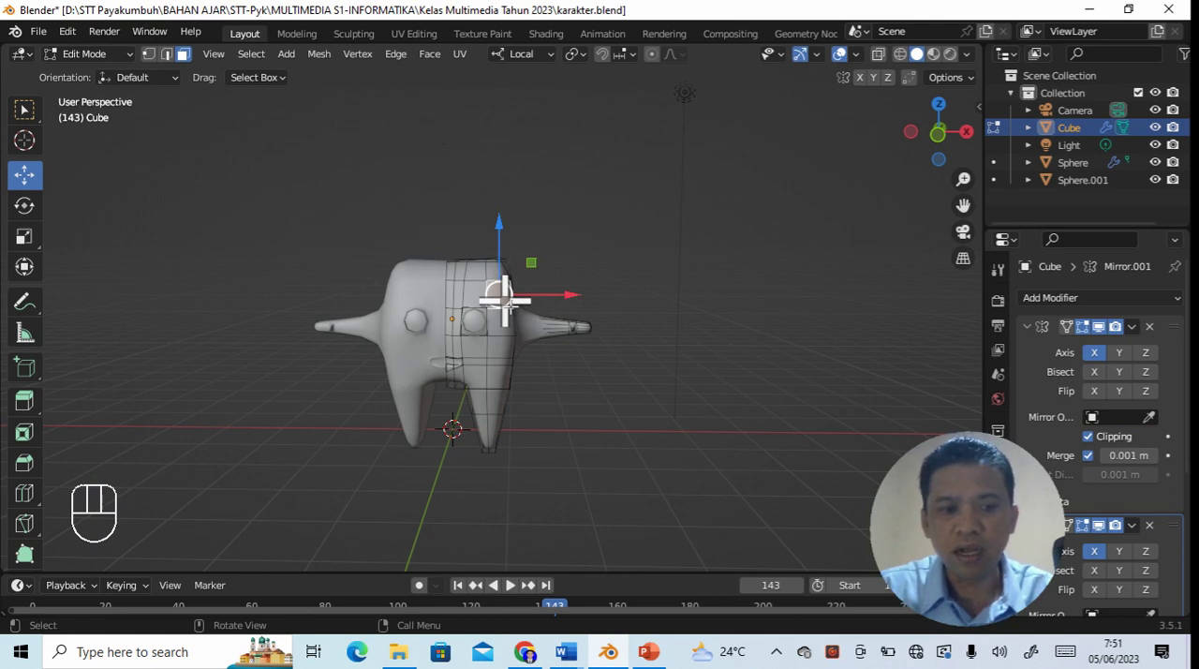
key("a")
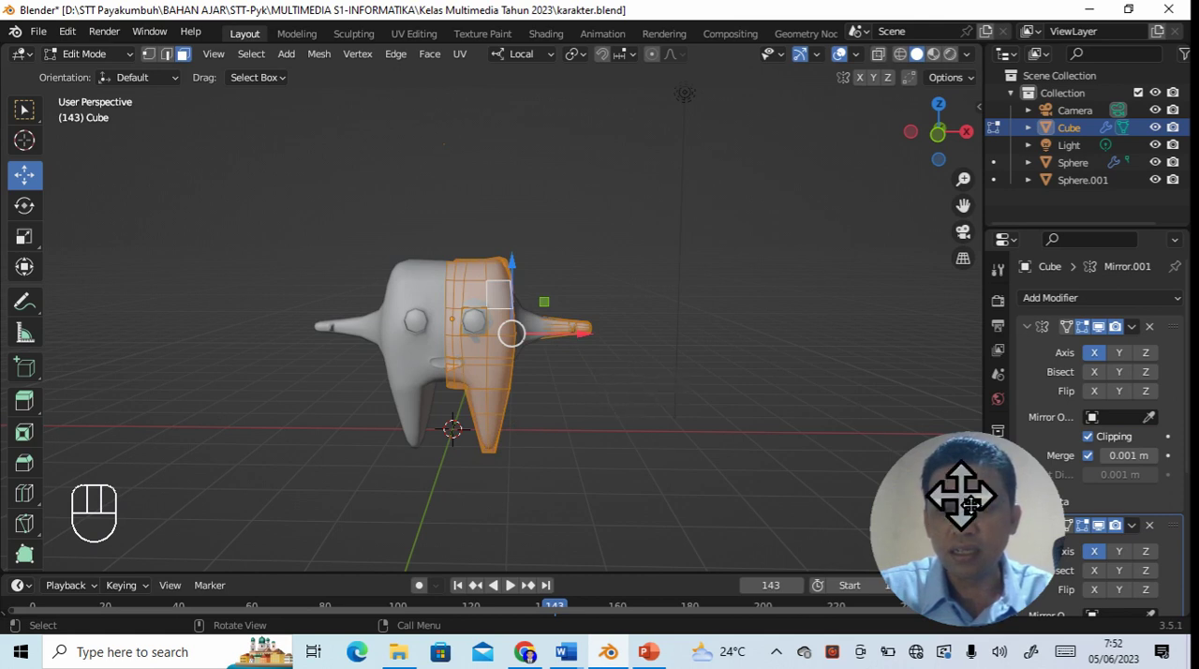
- Add a second material slot to the Cube character and create a new material in it
left_click_drag(962, 495, 905, 458)
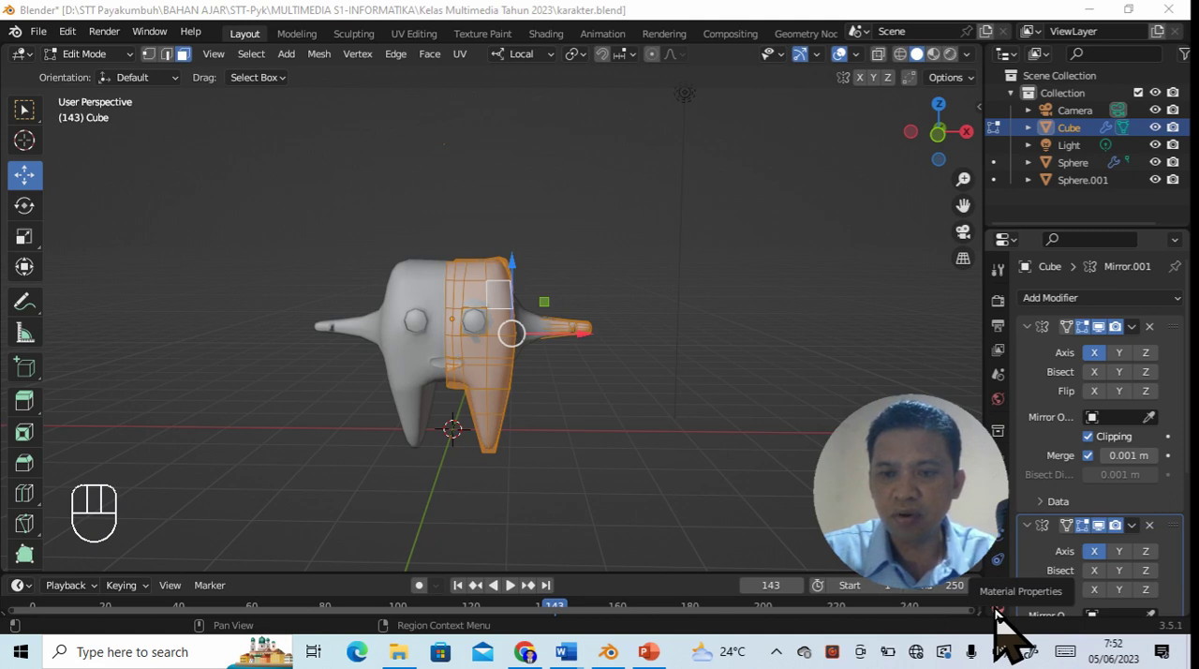
left_click(998, 610)
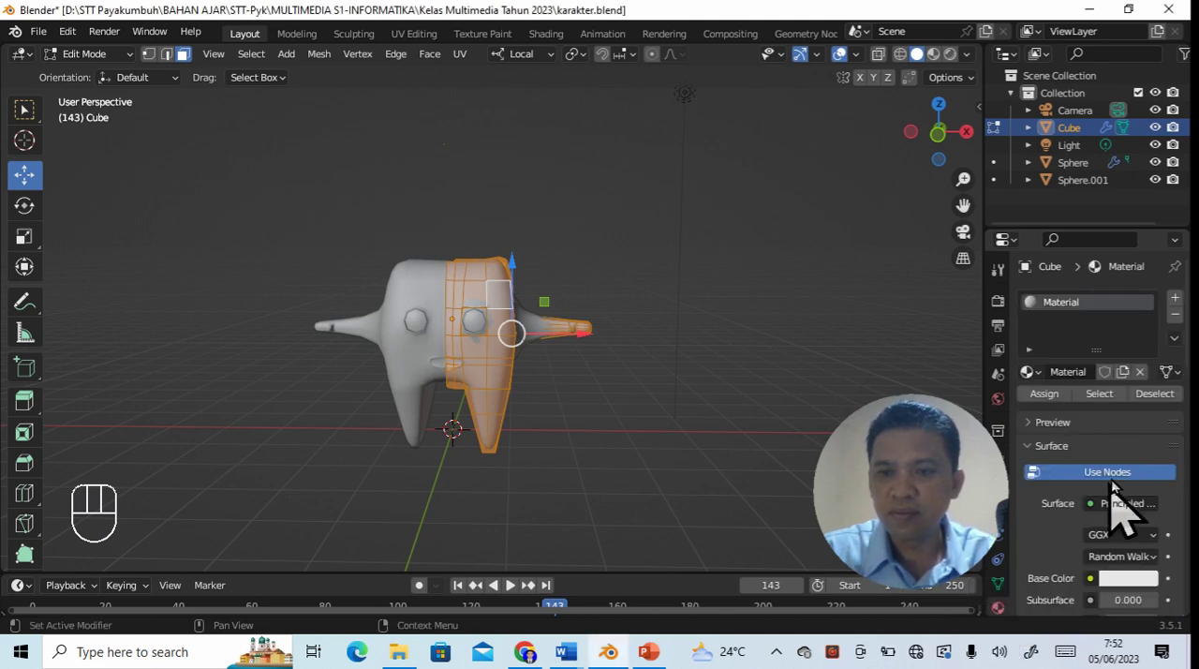
left_click(1176, 300)
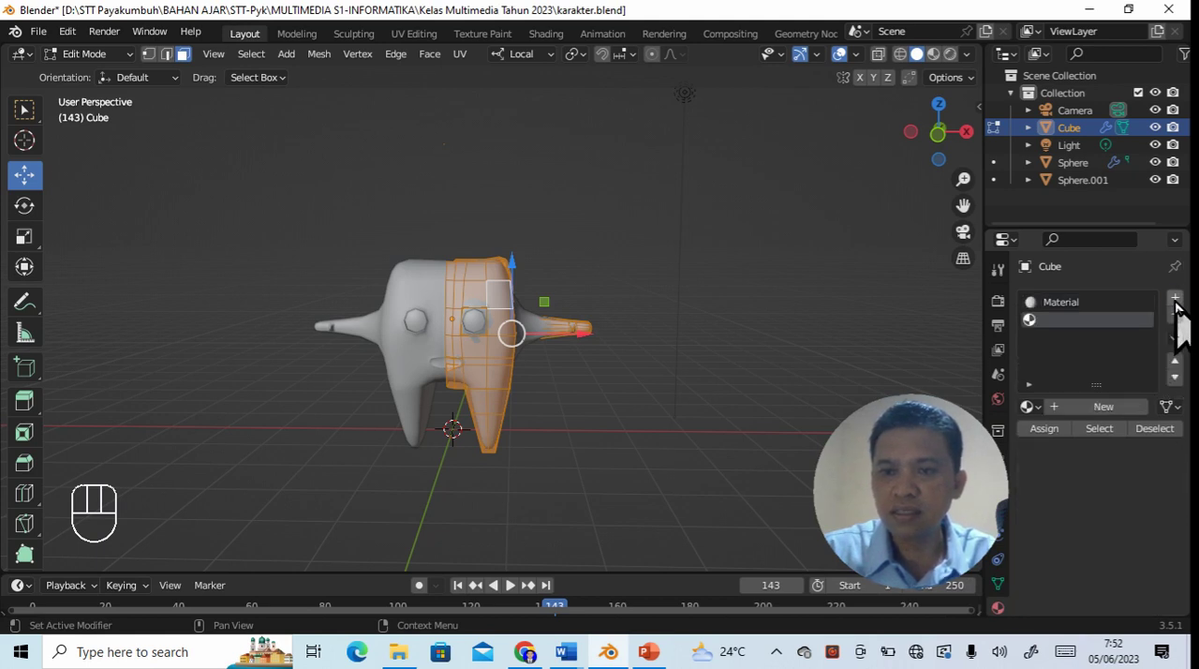
left_click(1106, 407)
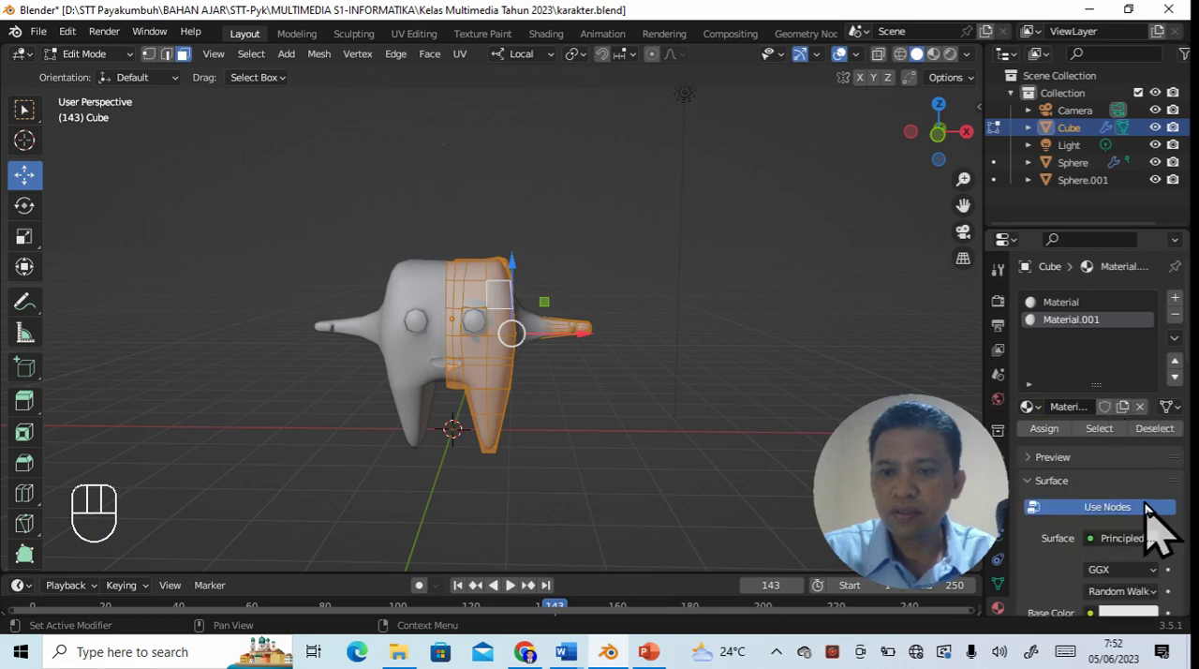
- Set the new material's base color to bright blue and assign it to all selected faces of the character
scroll(1078, 592, "down", 1)
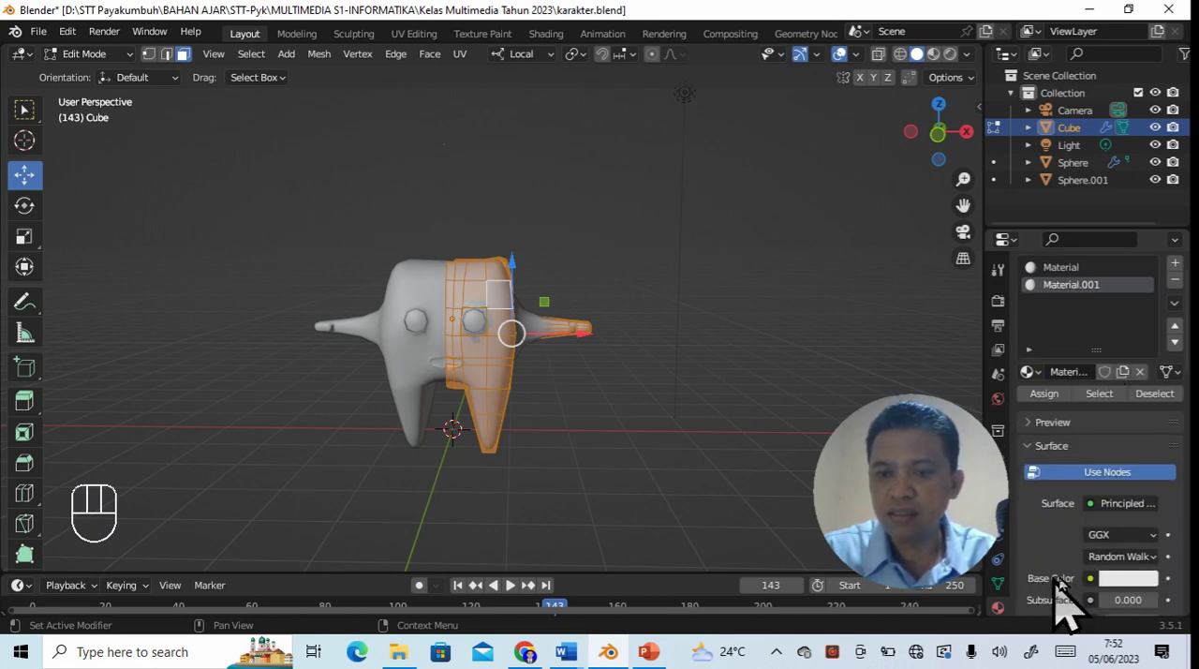
left_click(1130, 580)
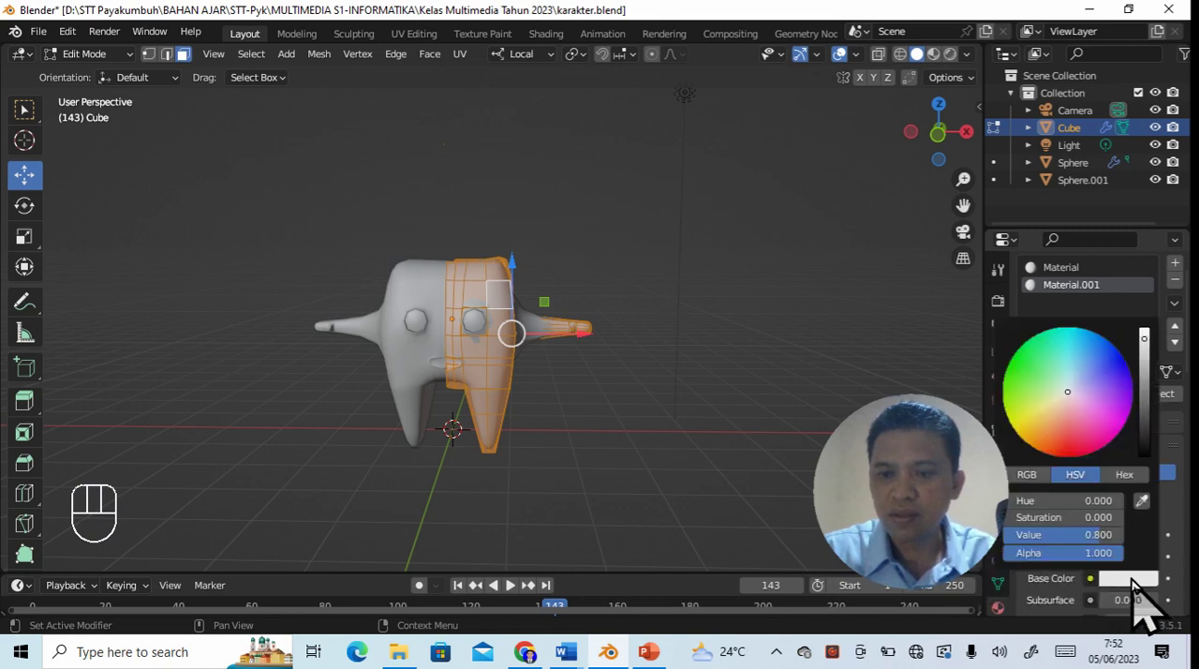
left_click(1099, 345)
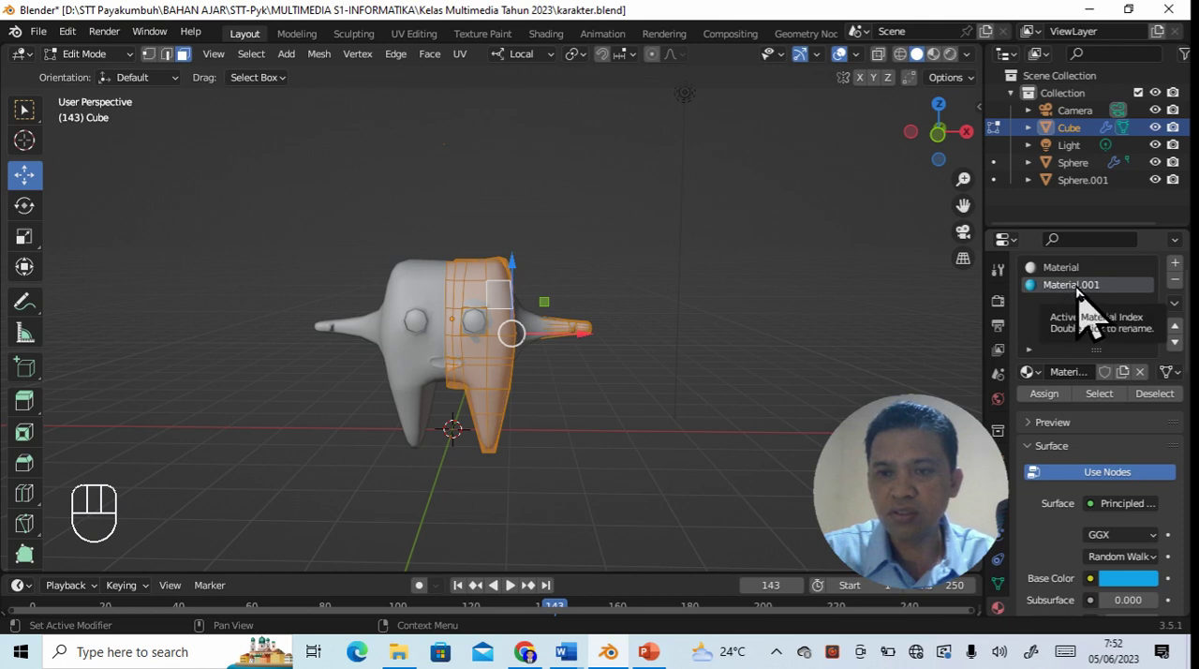
left_click(1048, 394)
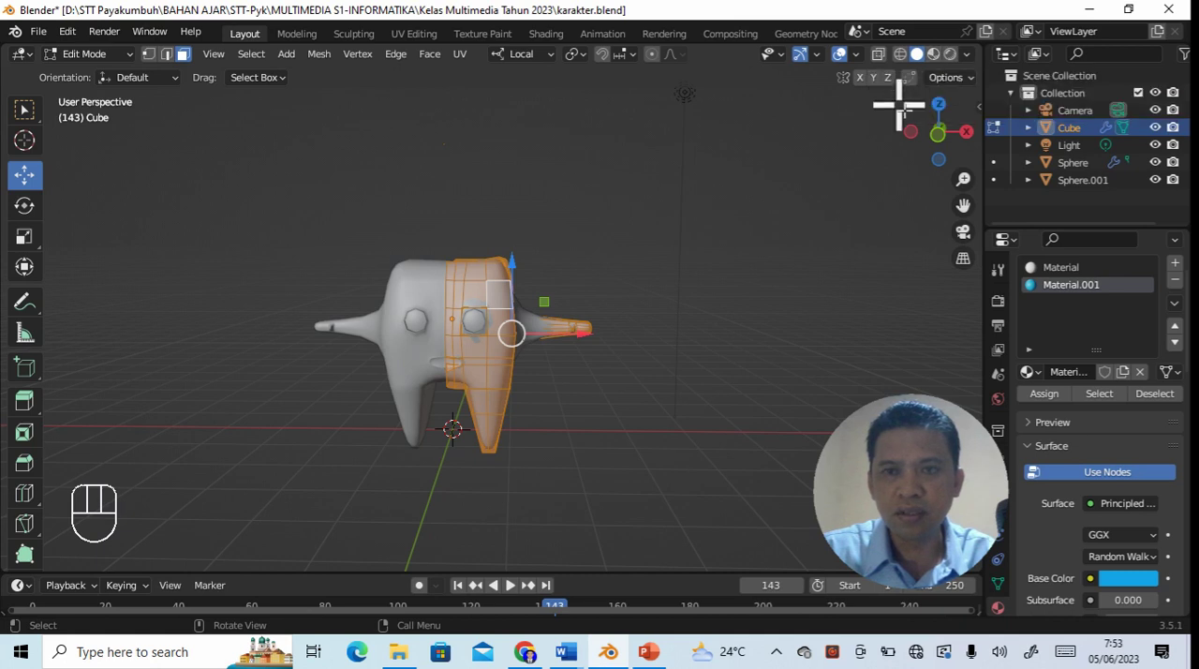
- Show the character in Material Preview shading and clear the face selection
left_click(933, 54)
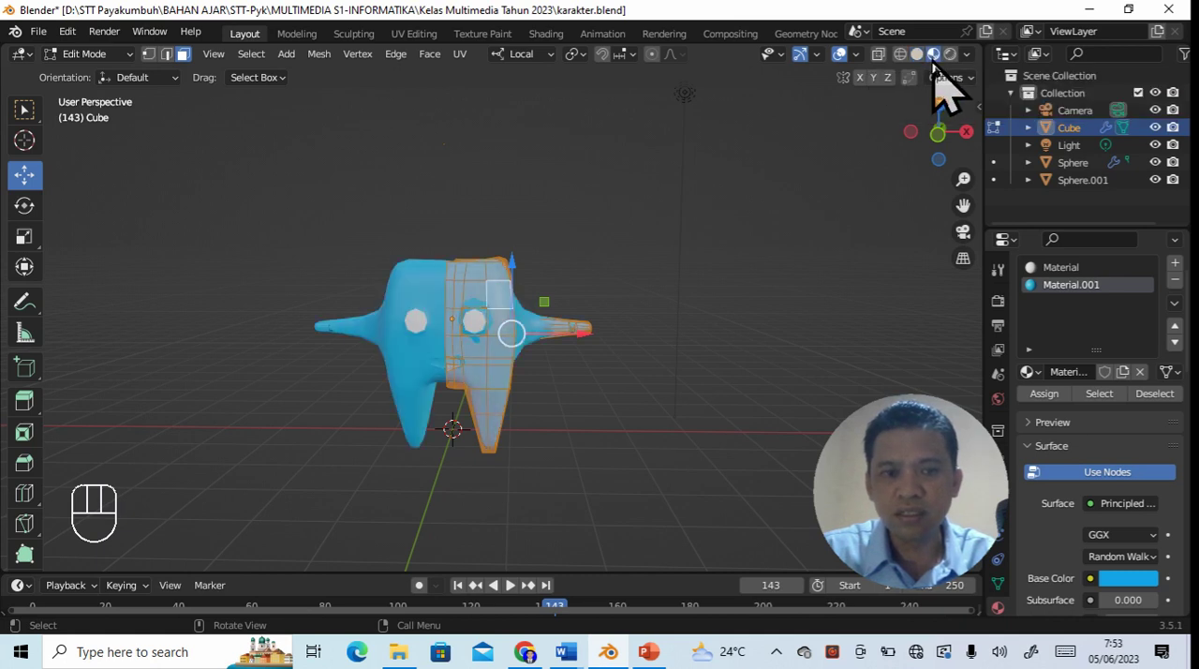
left_click(694, 419)
middle_click_drag(688, 409, 672, 390)
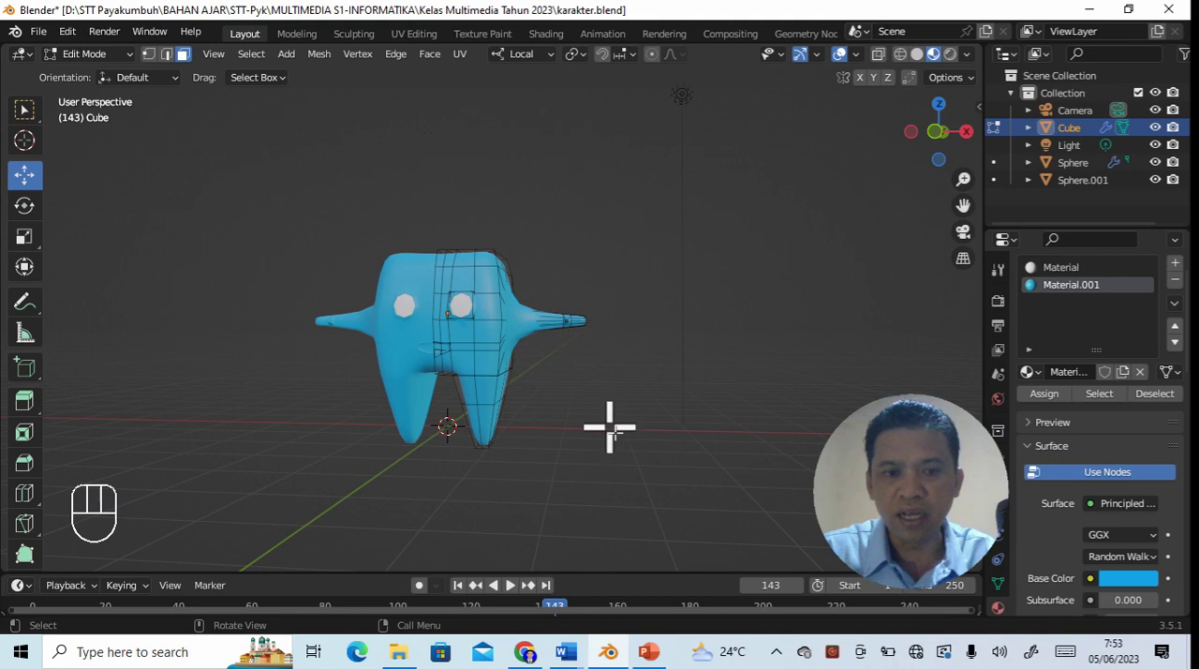
middle_click_drag(613, 435, 568, 379)
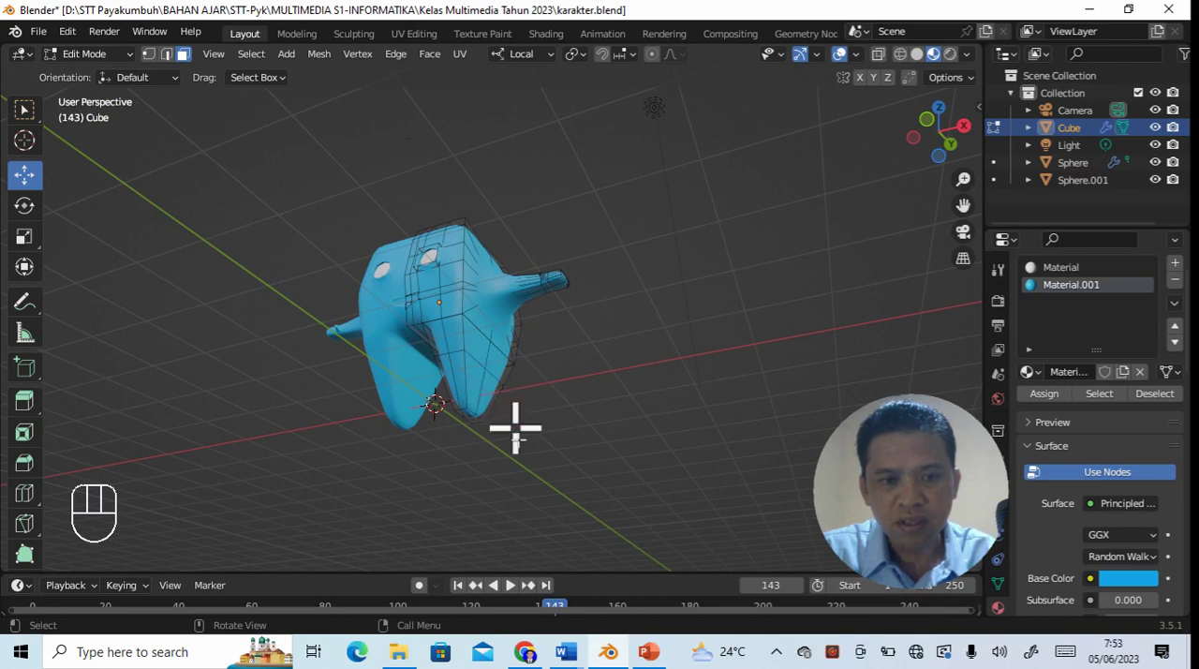
middle_click_drag(469, 397, 573, 378)
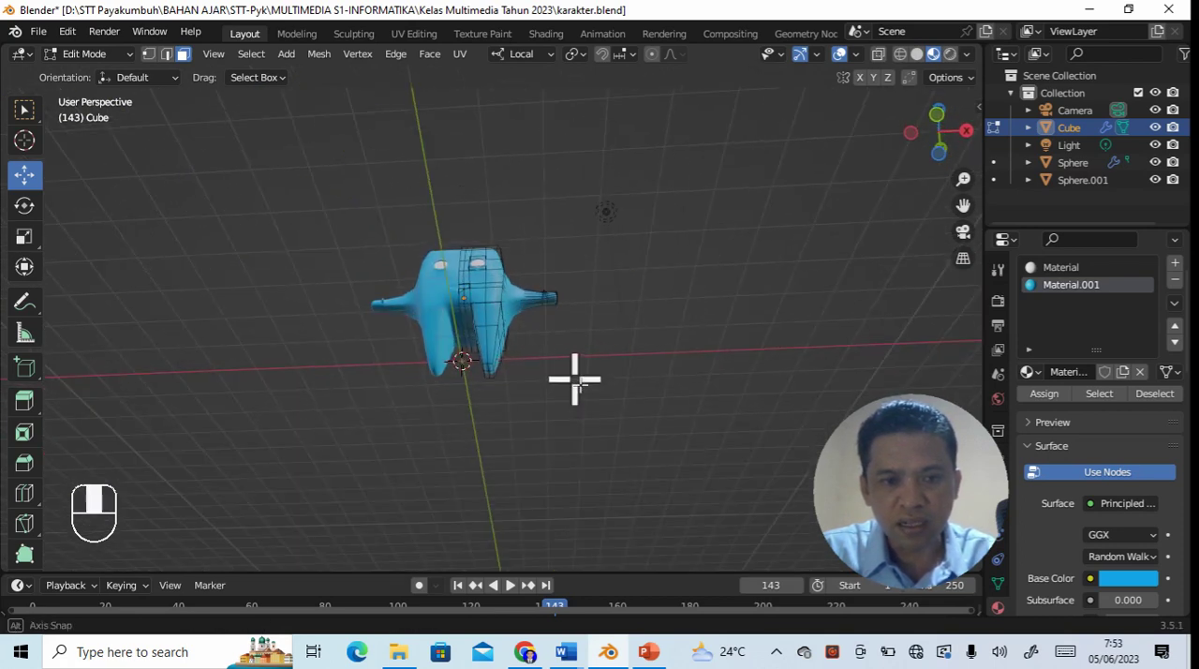
- Select the faces around the lower end of the leg on the editable half of the character
left_click(483, 348)
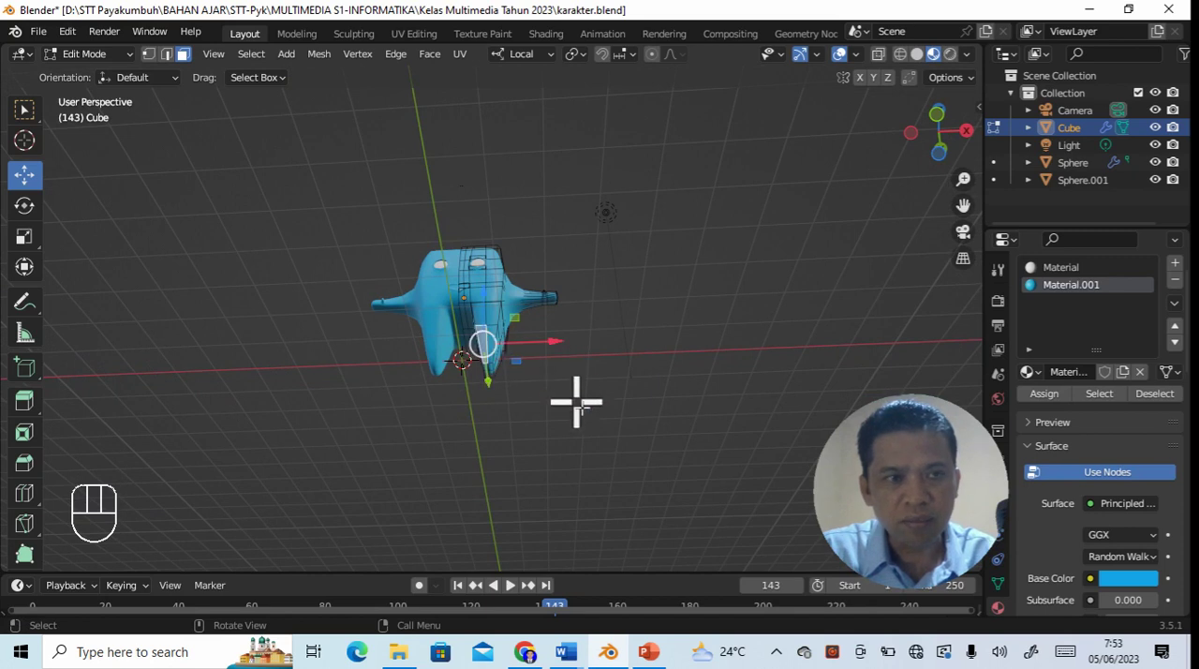
left_click(576, 402)
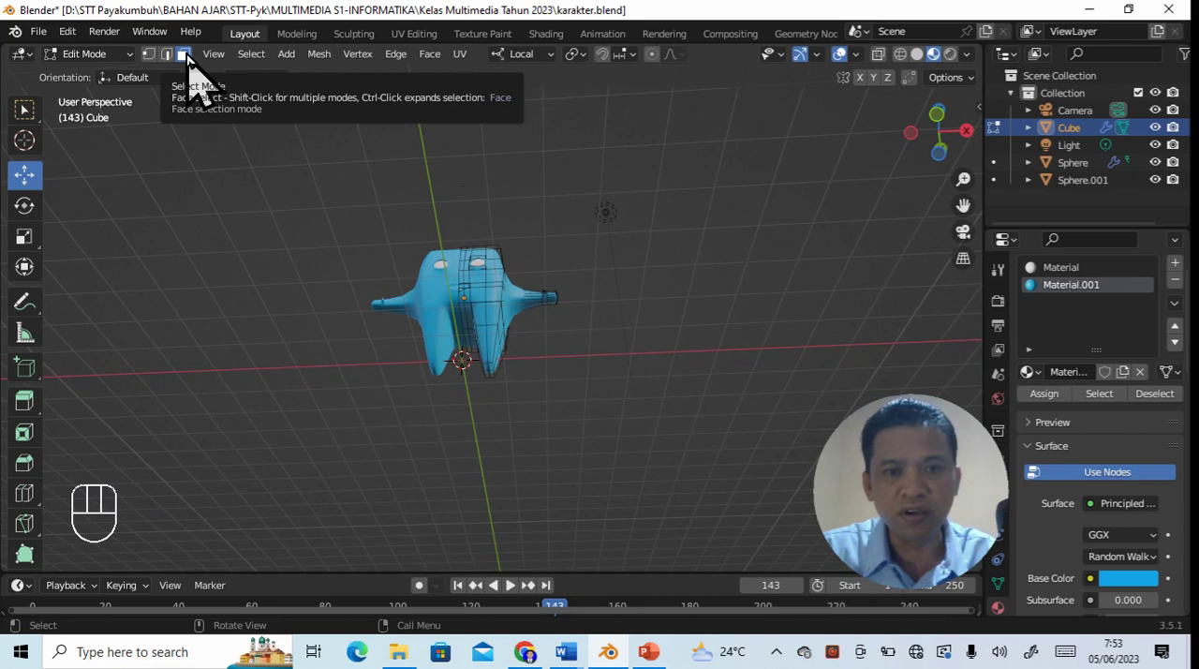
middle_click_drag(541, 420, 561, 319)
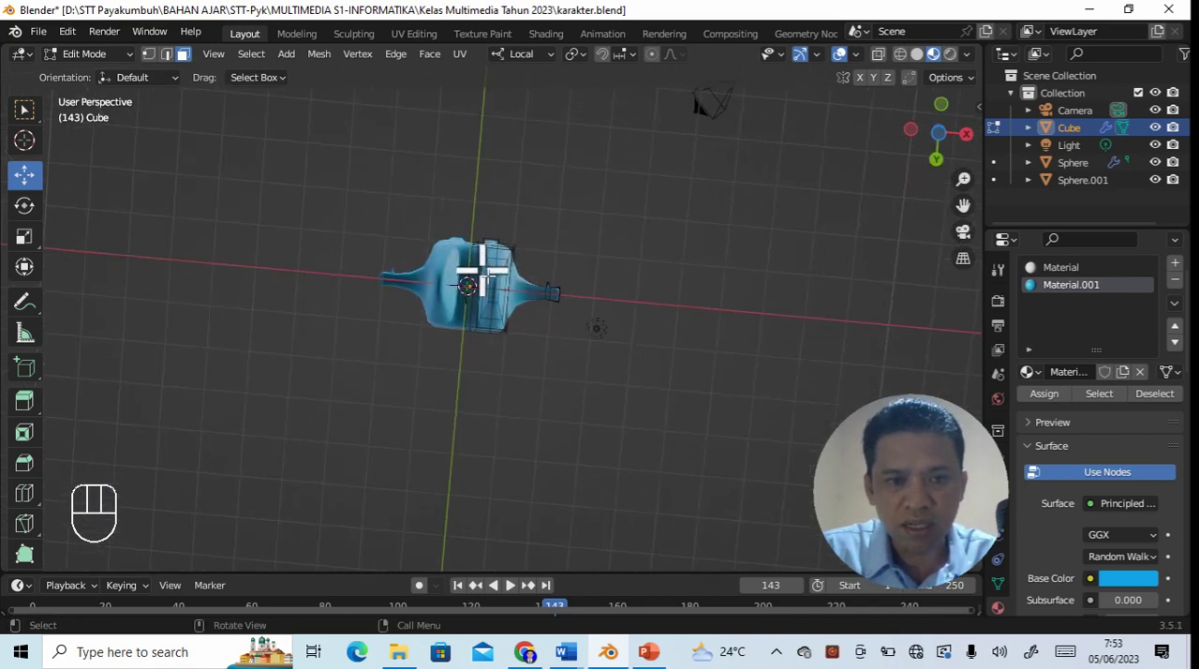
mouse_move(484, 269)
left_mouse_down()
mouse_move(621, 361)
mouse_move(509, 321)
mouse_move(495, 275)
left_mouse_up()
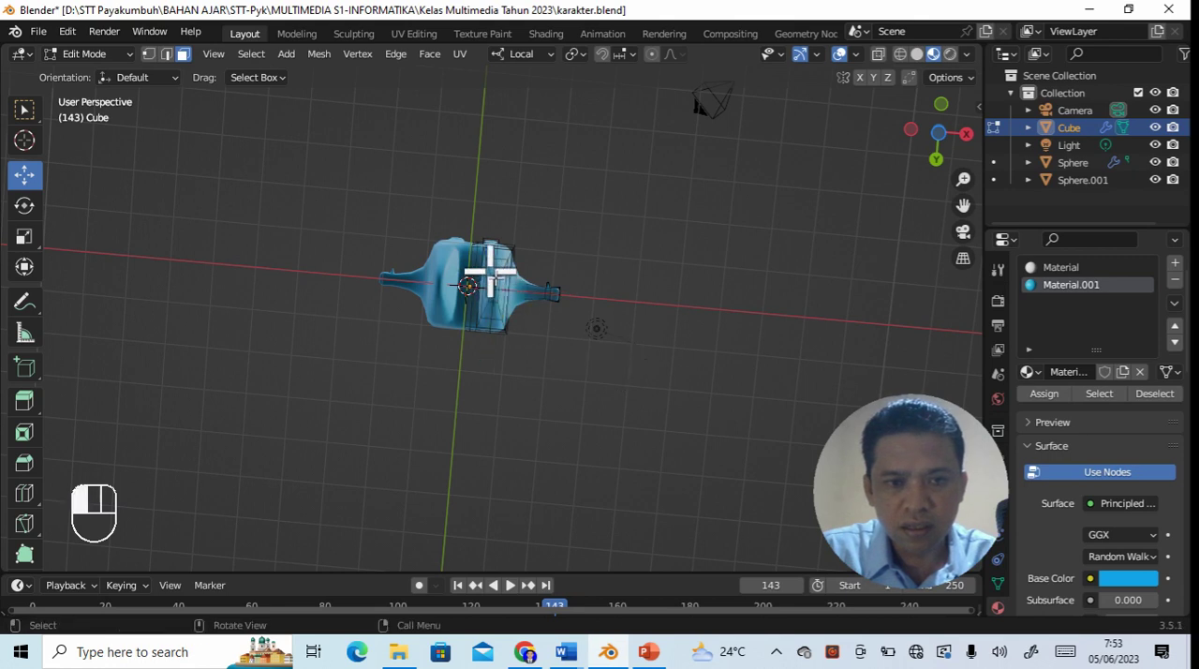
scroll(584, 407, "up", 4)
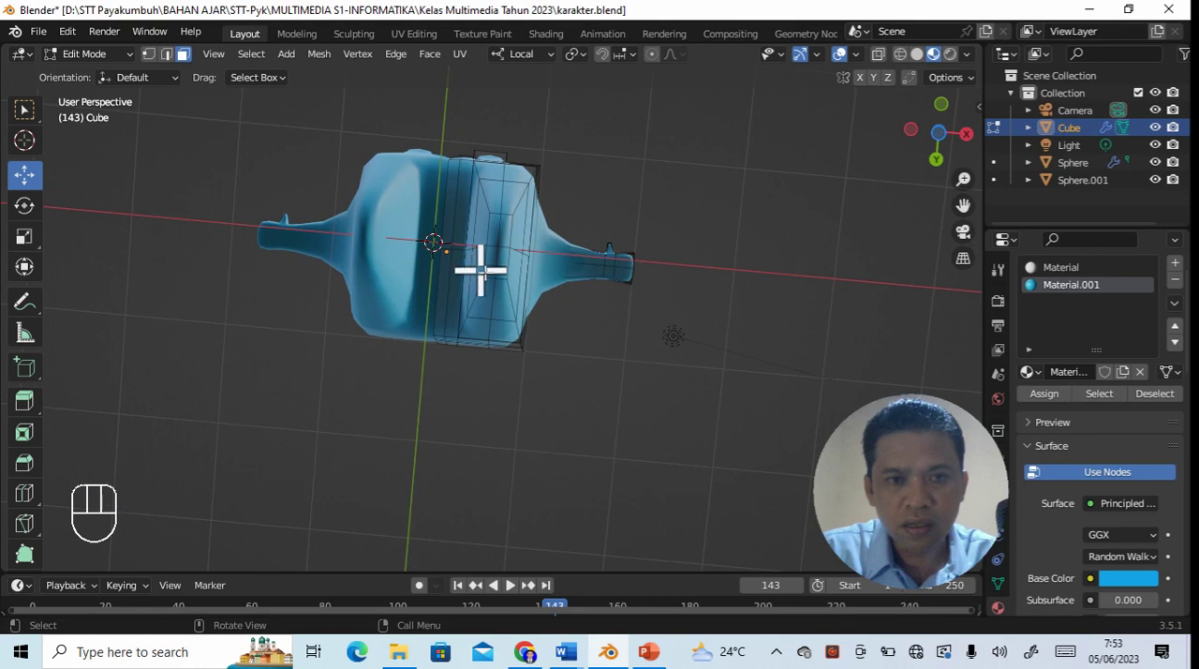
left_click_drag(484, 204, 509, 294)
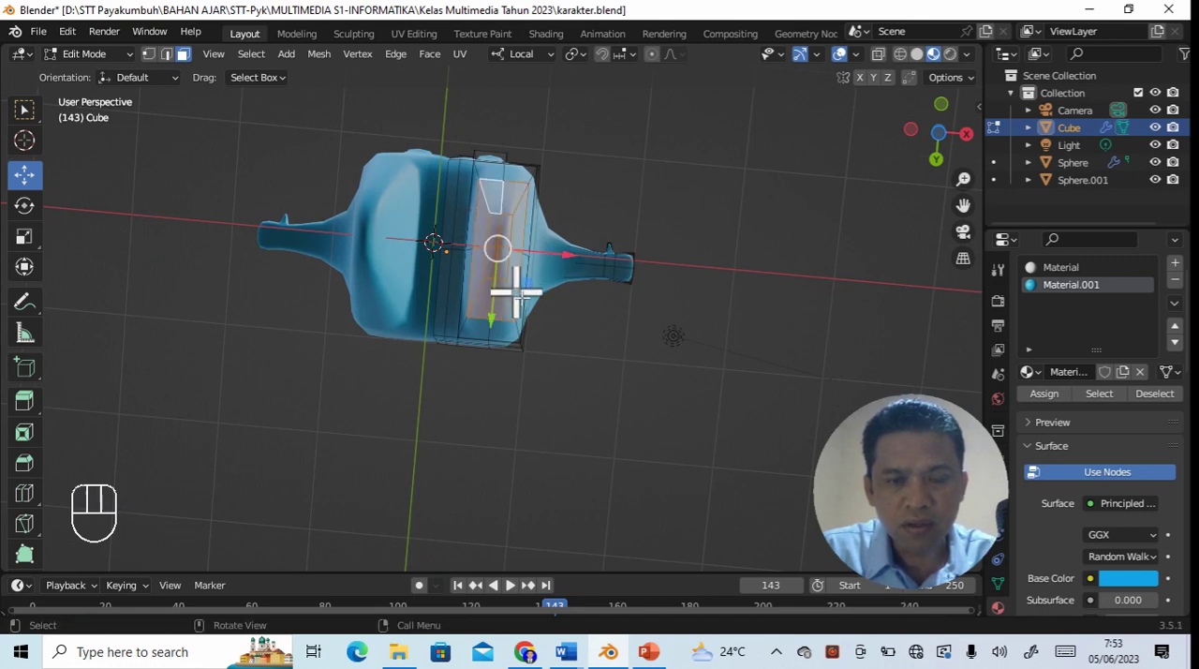
middle_click_drag(677, 356, 652, 497)
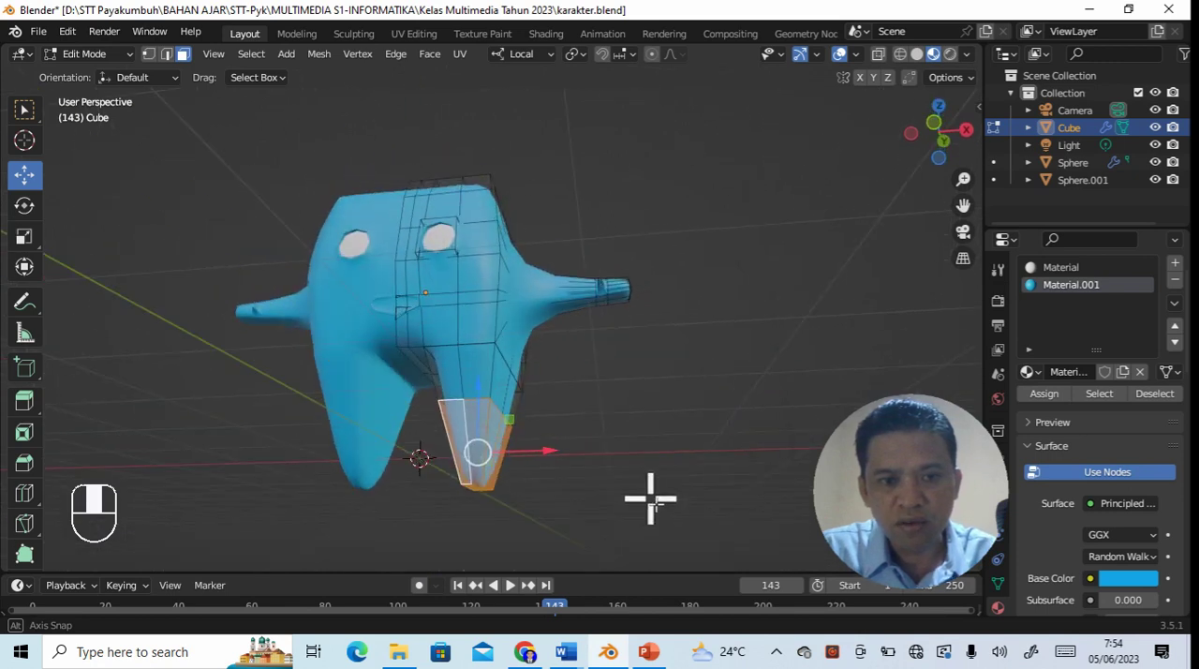
scroll(605, 369, "down", 3)
middle_click_drag(607, 408, 621, 441)
scroll(621, 437, "up", 2)
mouse_move(638, 437)
middle_mouse_down()
mouse_move(609, 388)
mouse_move(522, 337)
mouse_move(392, 212)
mouse_move(374, 219)
mouse_move(578, 246)
mouse_move(580, 402)
mouse_move(638, 414)
middle_mouse_up()
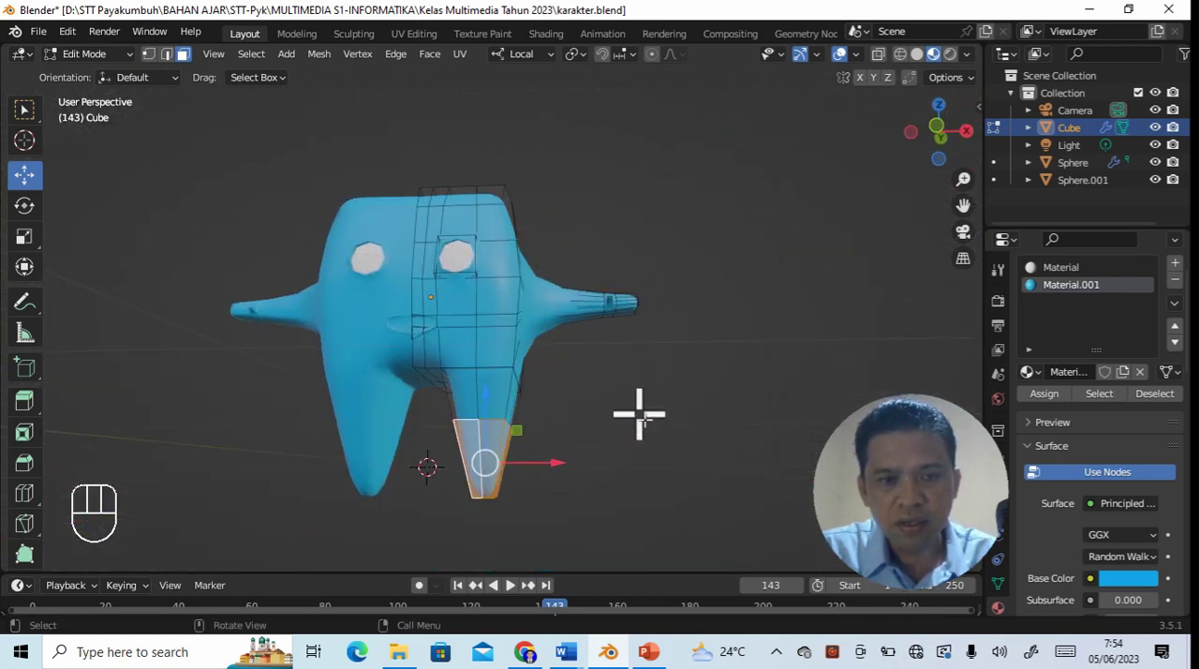
scroll(639, 413, "down", 2)
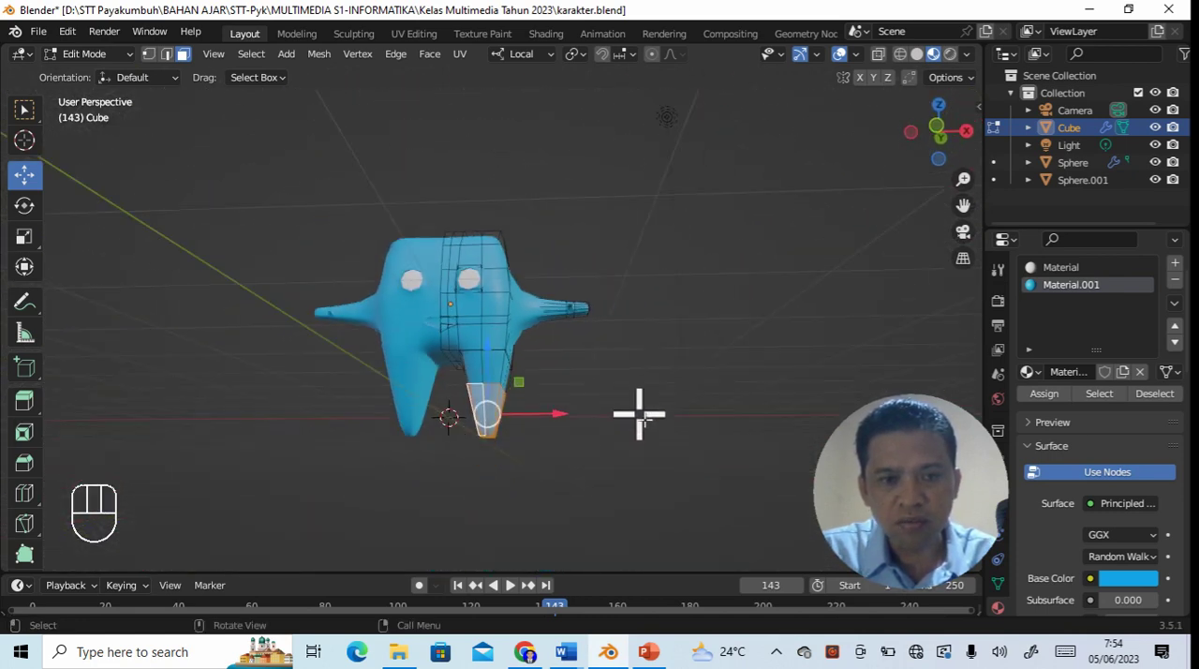
- Add a third material slot with a new yellow material and assign it to the selected lower leg faces
left_click(1176, 267)
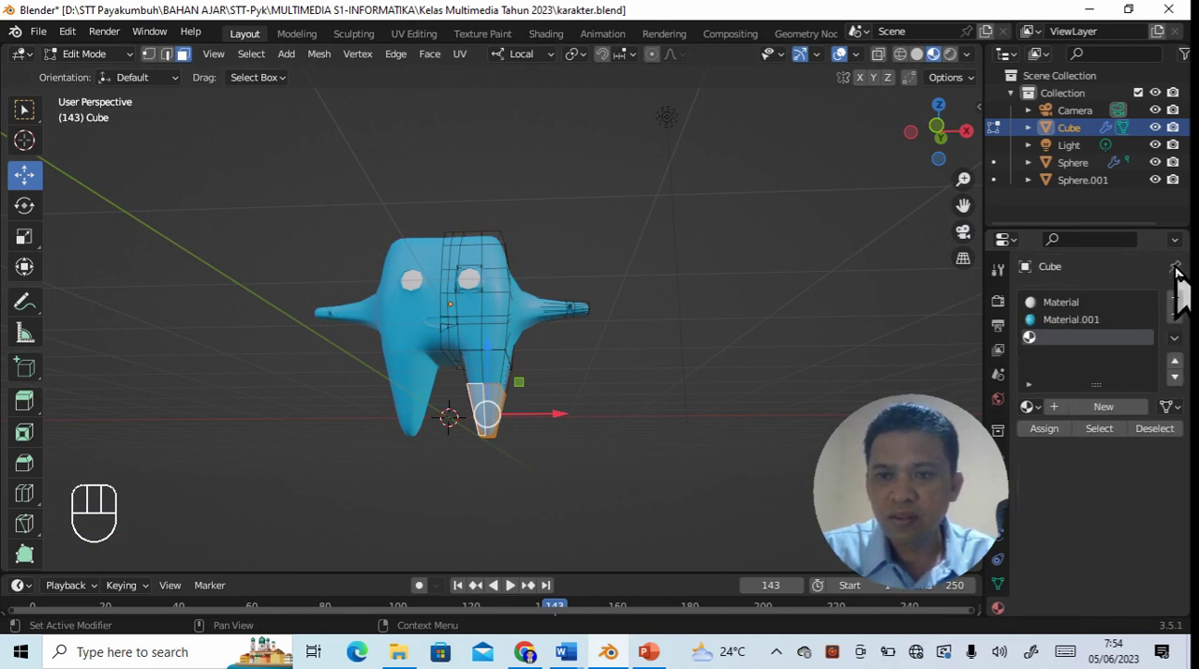
left_click(1108, 414)
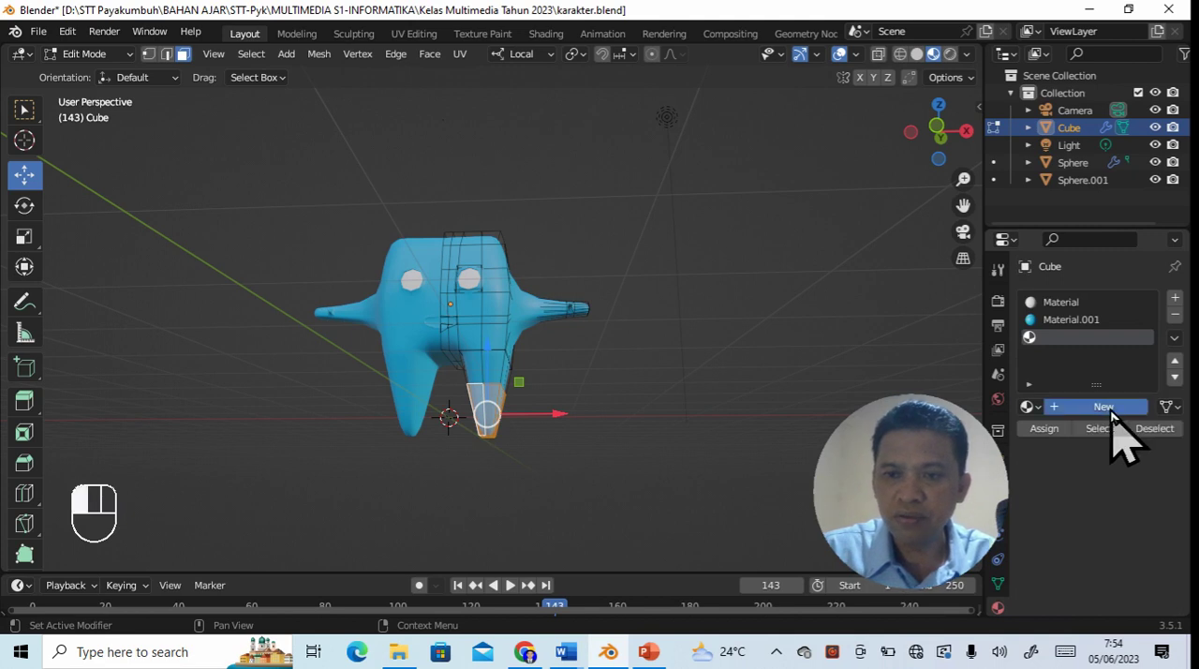
scroll(1106, 562, "down", 3)
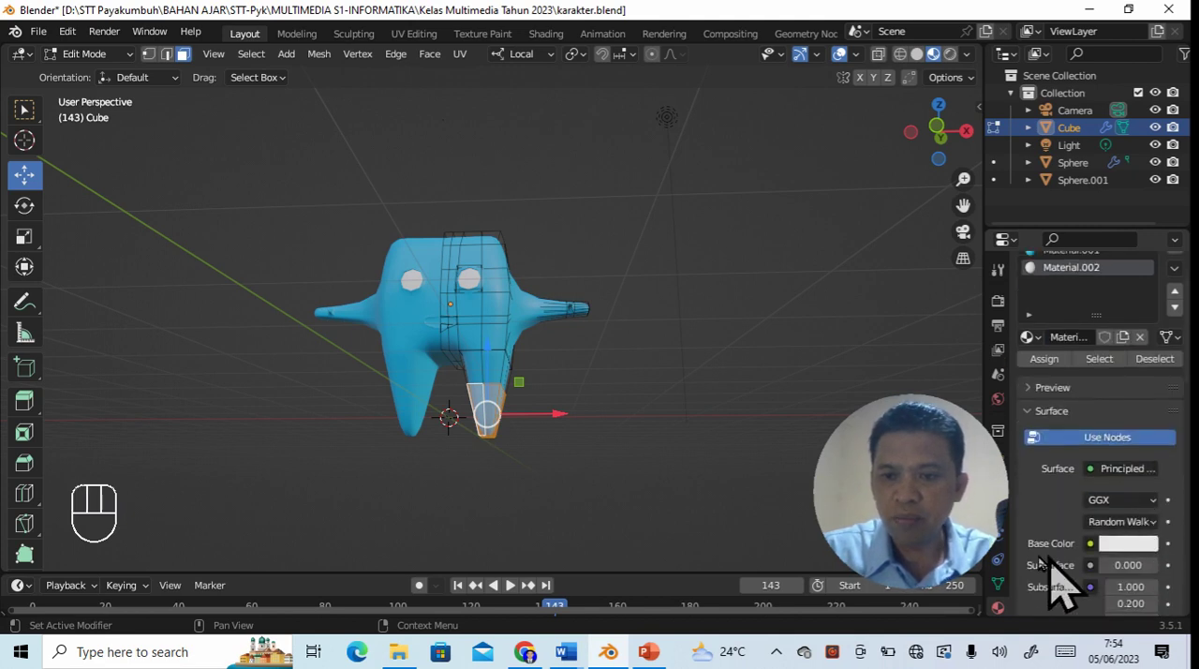
left_click(1129, 544)
left_click_drag(1031, 406, 1018, 397)
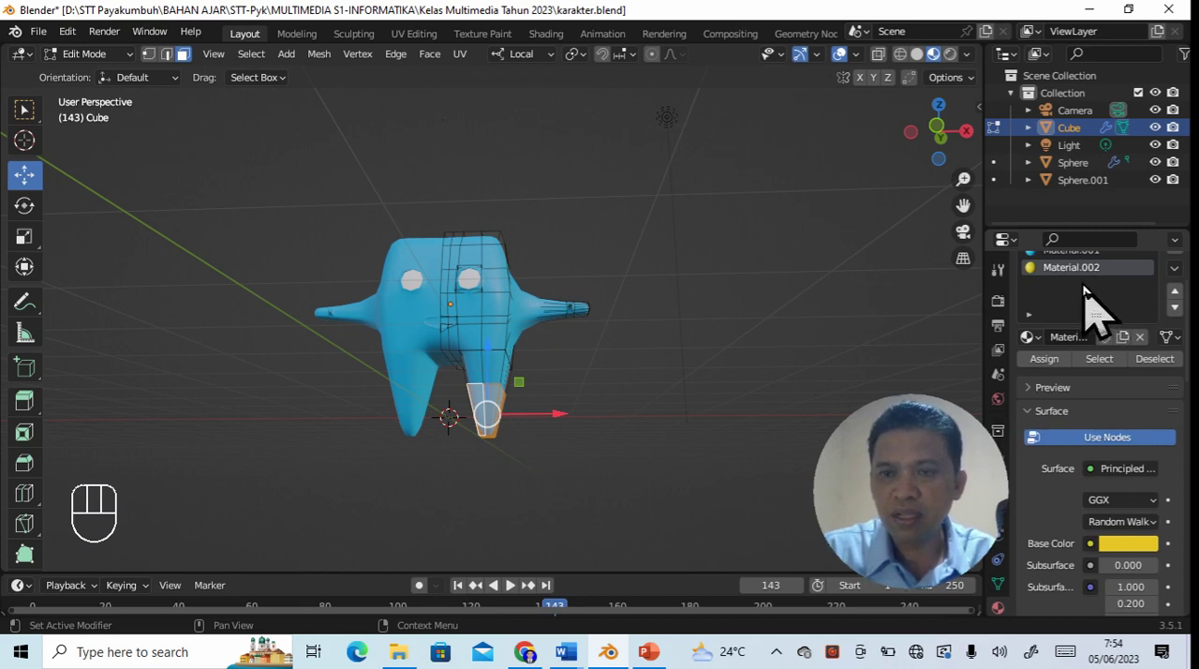
scroll(1079, 298, "up", 2)
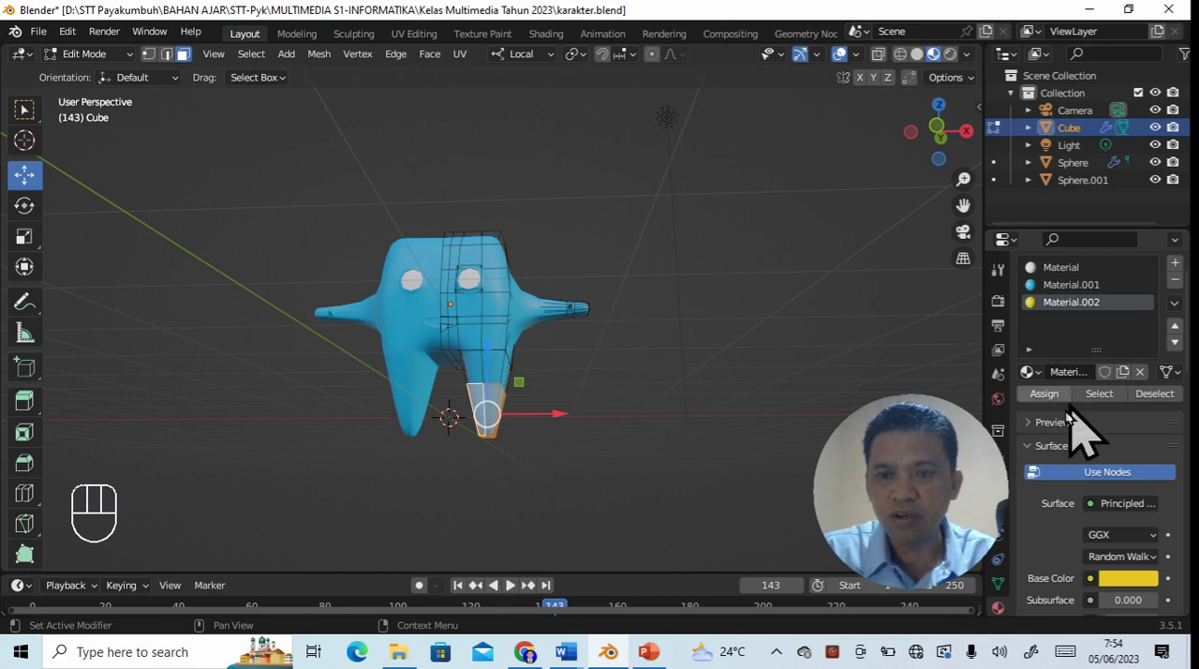
left_click(1042, 394)
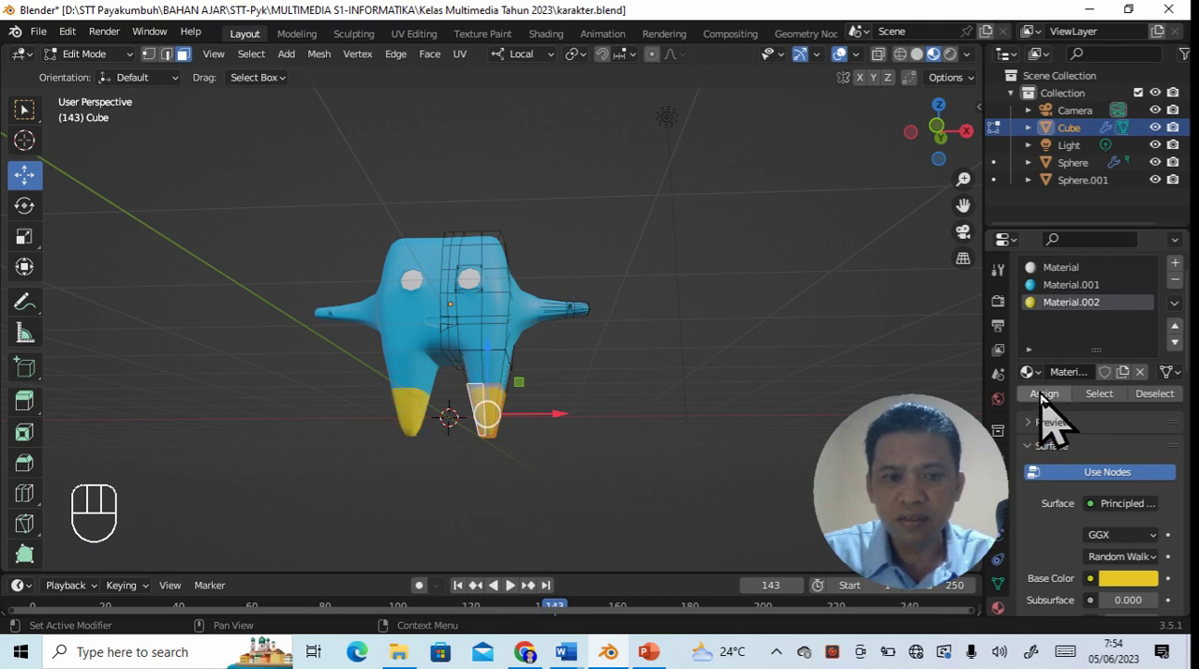
- Select the faces on the upper side and underside of the hand at the end of the editable arm
middle_click_drag(659, 502, 606, 363)
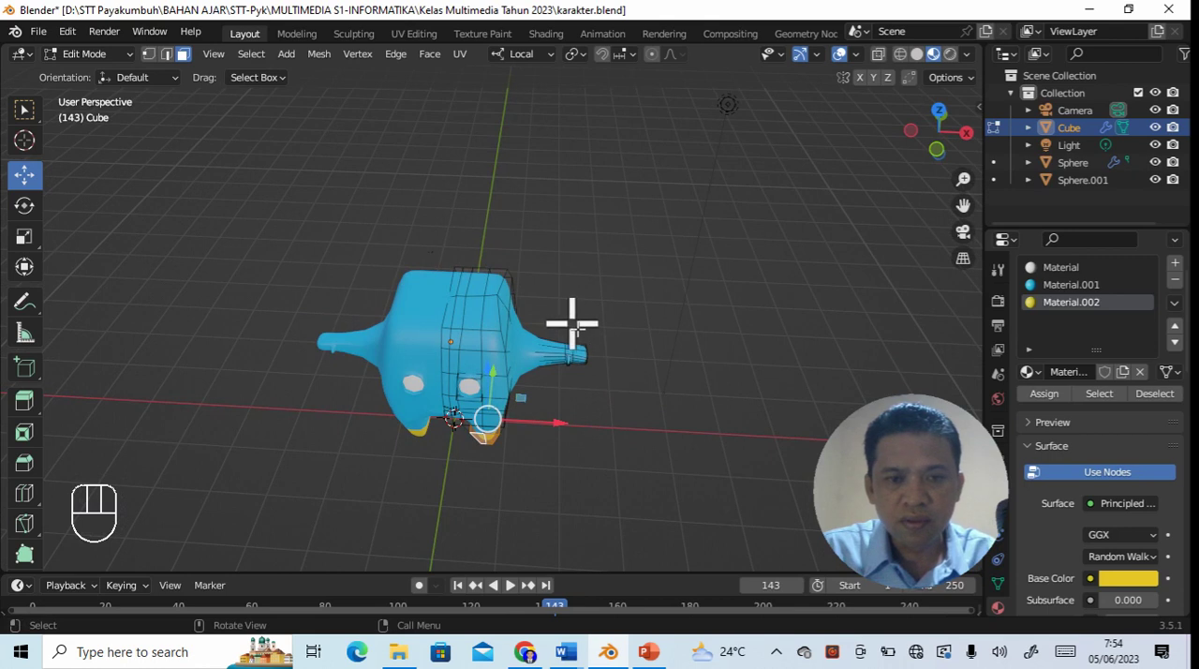
scroll(573, 334, "up", 5)
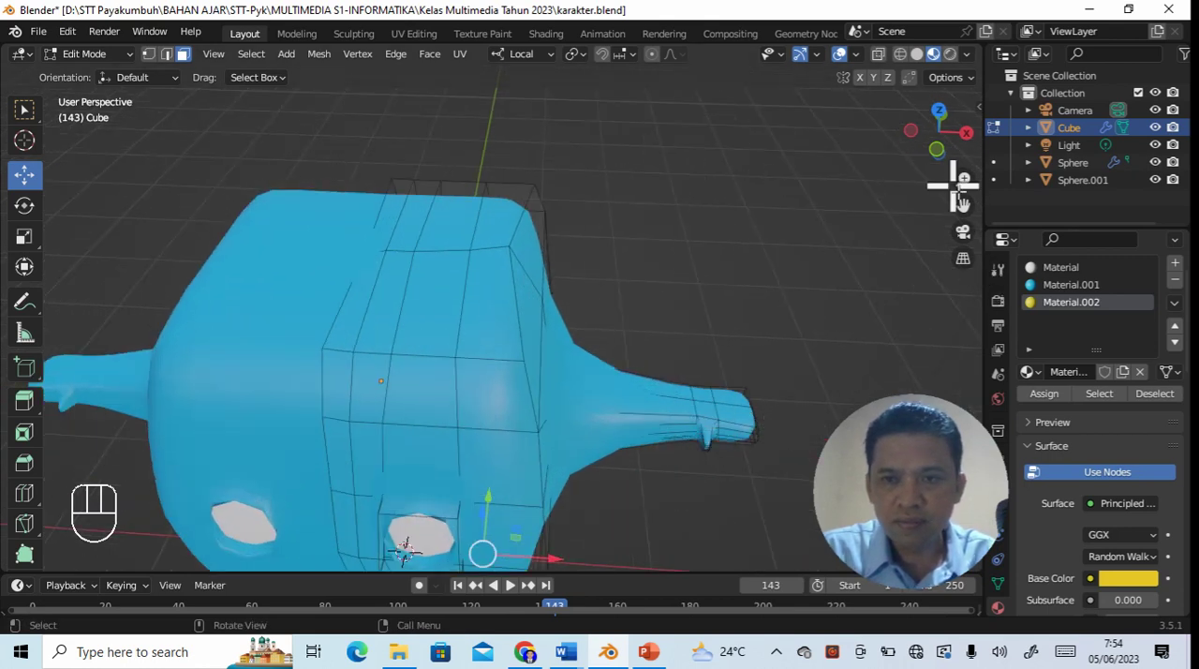
left_click_drag(963, 208, 859, 210)
middle_click_drag(799, 330, 798, 348)
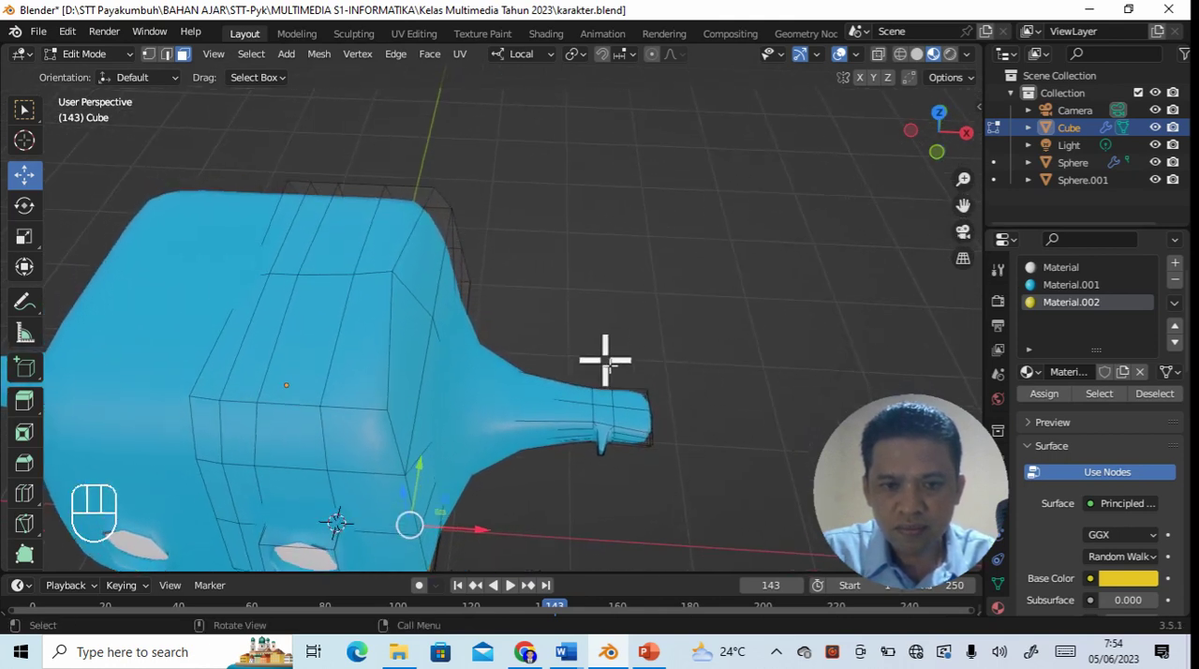
left_click_drag(603, 356, 678, 495)
middle_click_drag(677, 495, 671, 272)
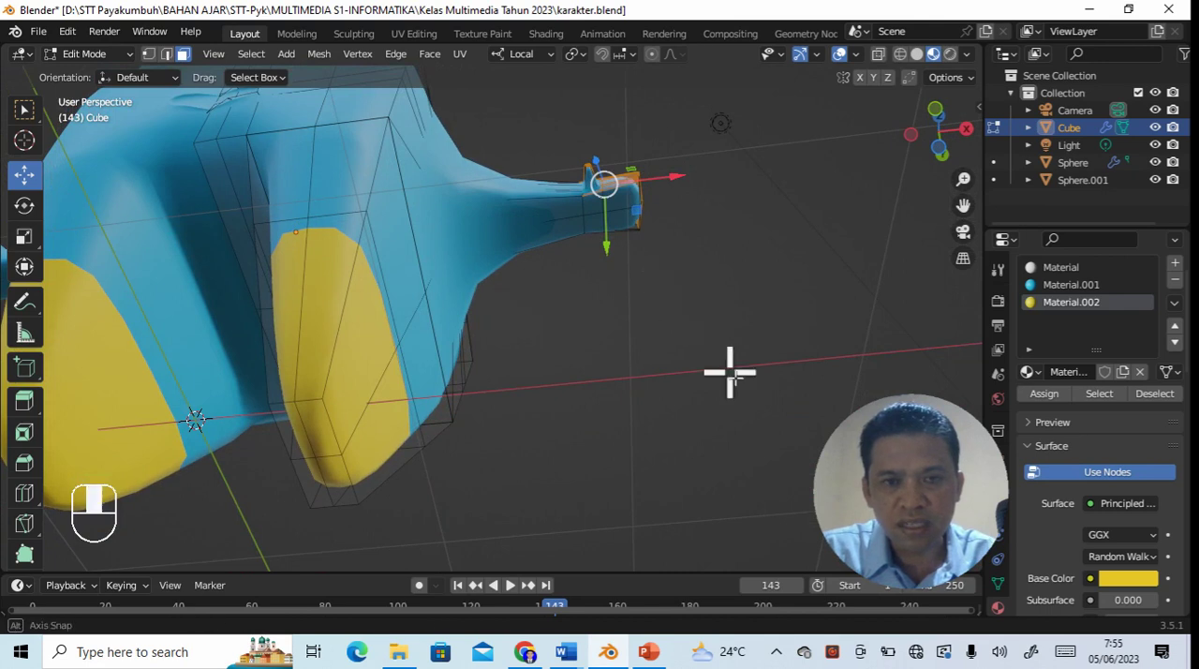
scroll(730, 372, "up", 1)
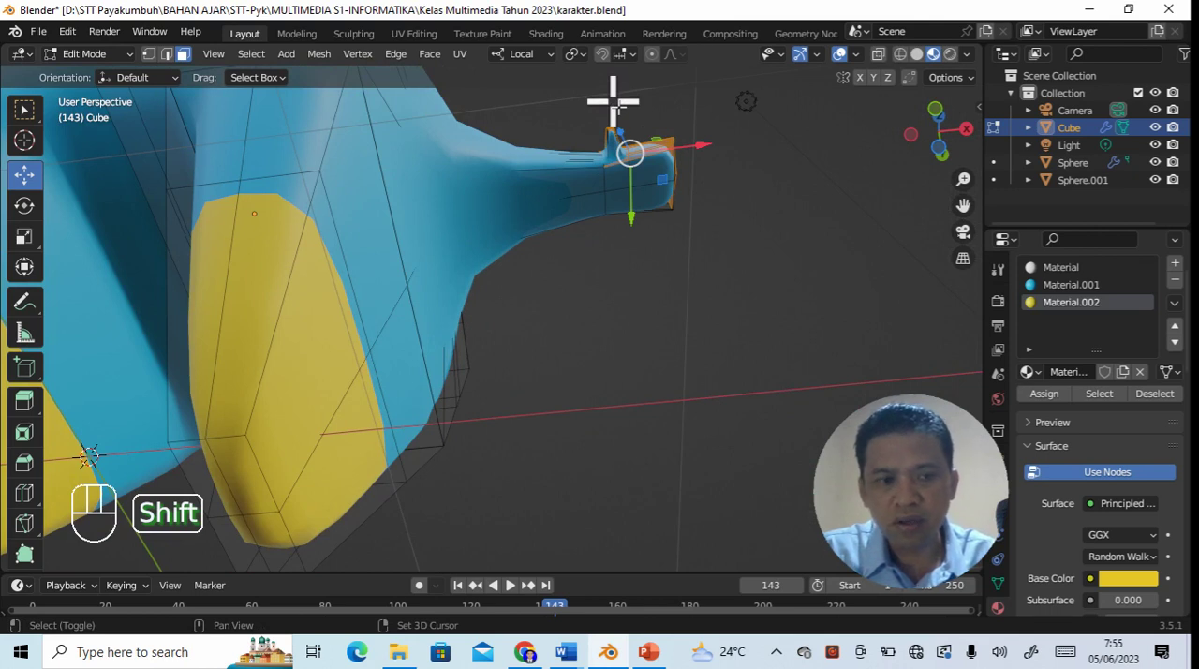
left_click_drag(614, 103, 712, 243, "shift")
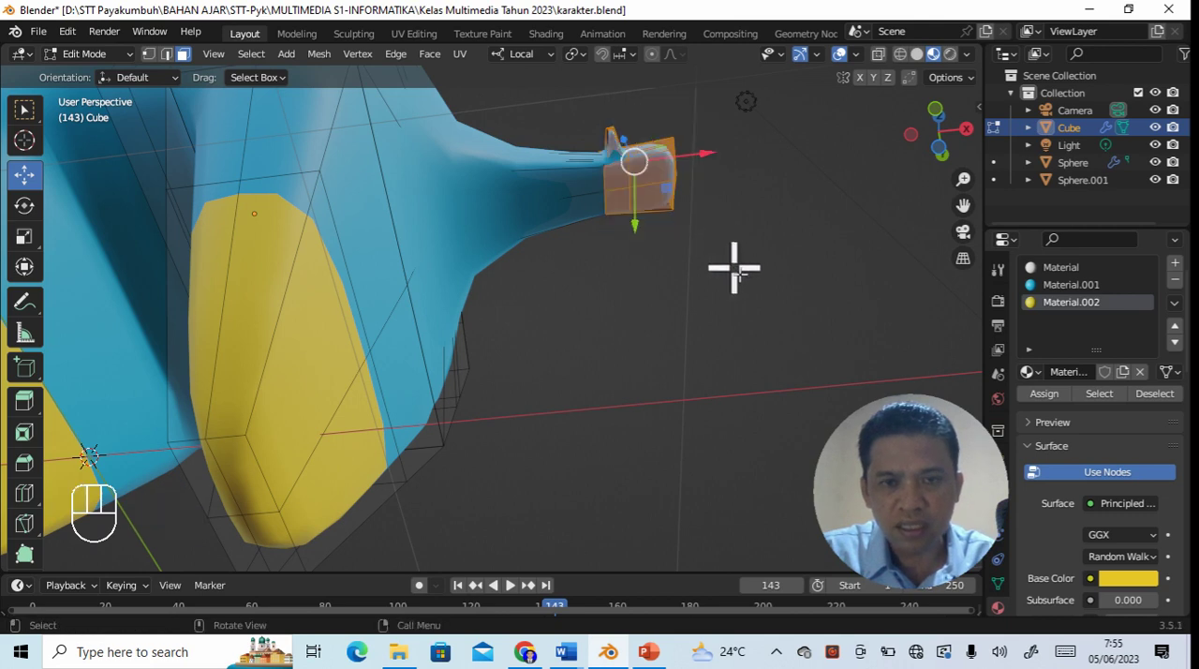
- Extend the selection to the faces on the back side of the hand
middle_click_drag(742, 283, 425, 451)
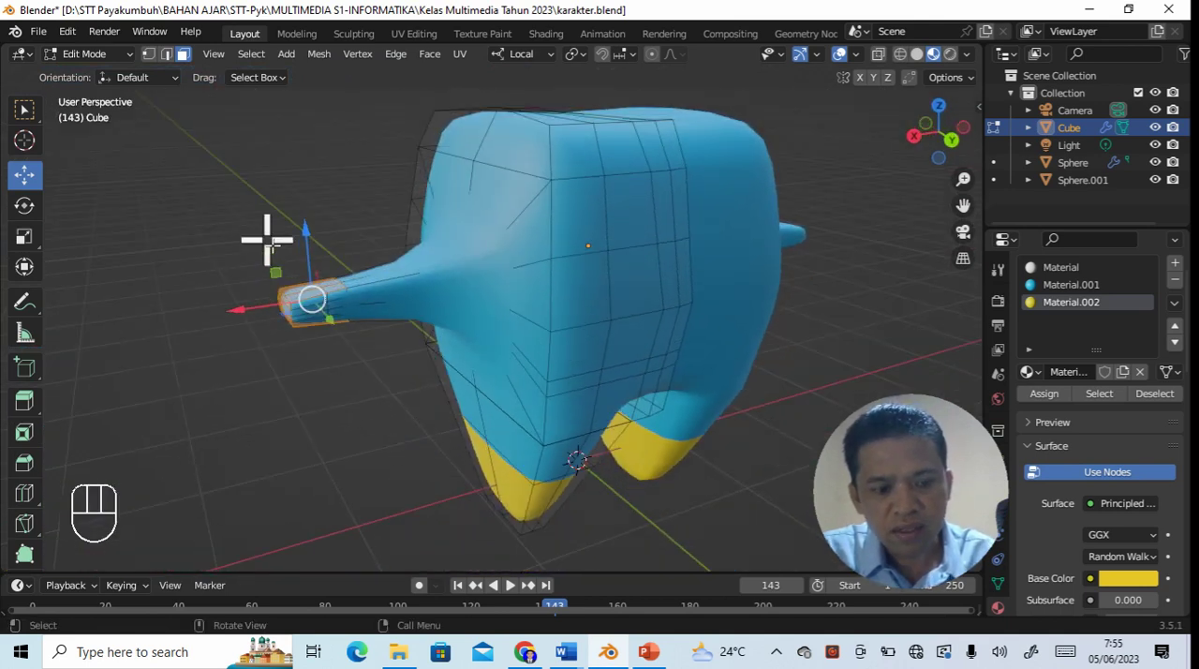
key("shift")
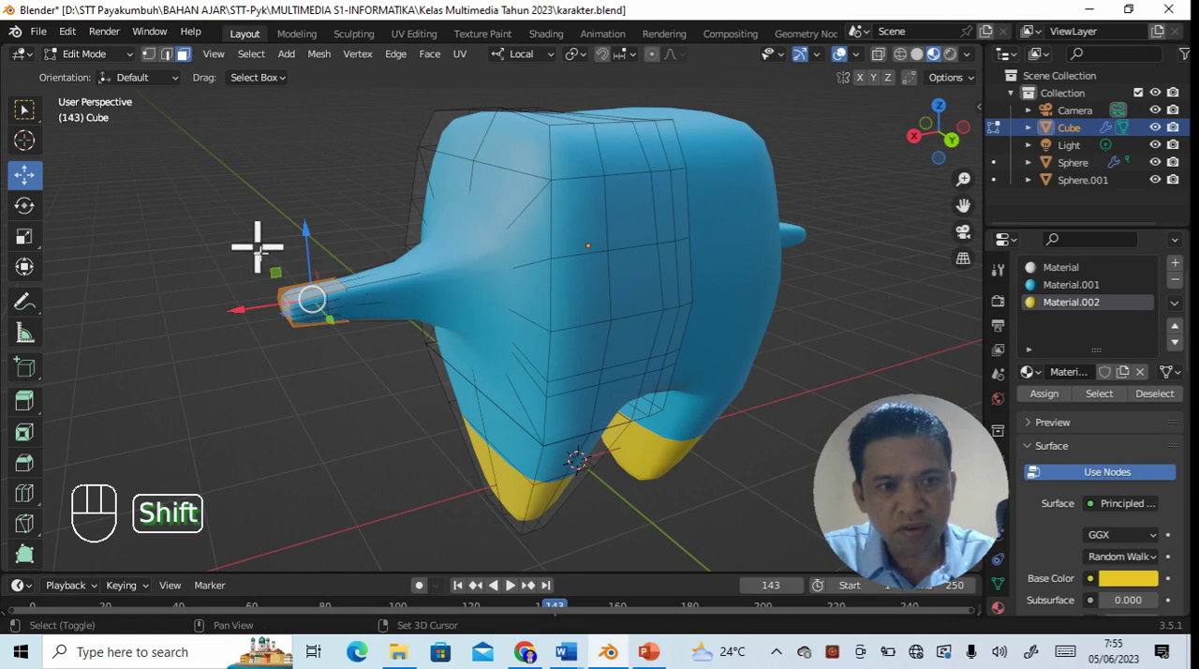
left_click_drag(250, 248, 326, 356, "shift")
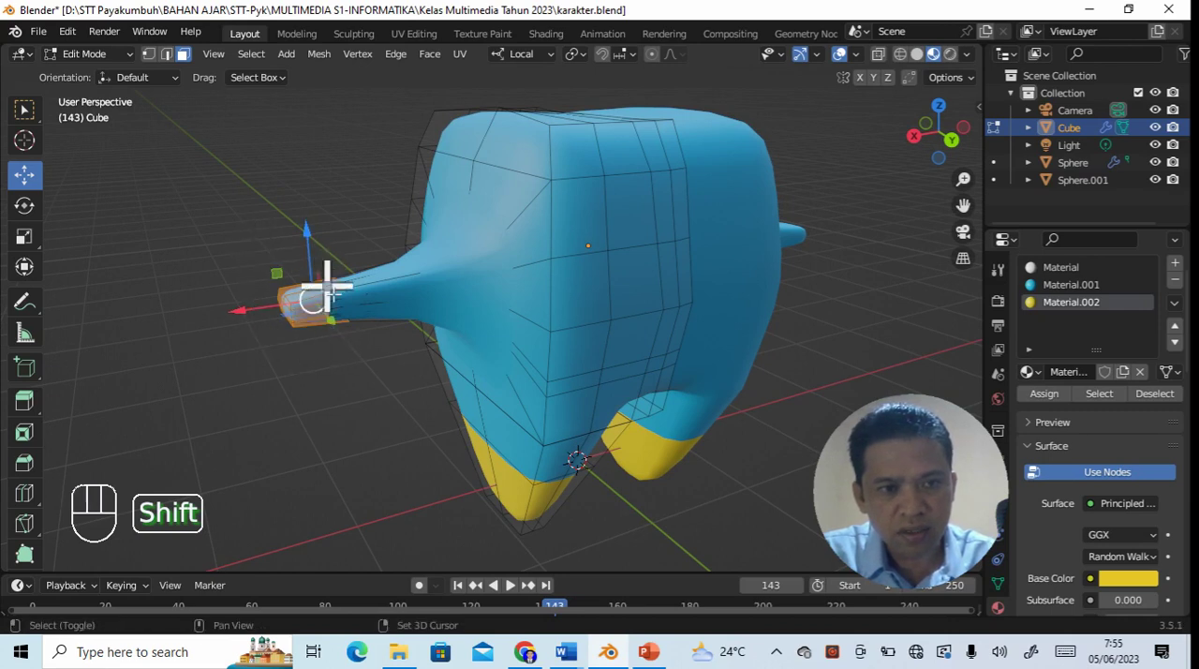
left_click_drag(251, 271, 328, 346, "shift")
- Adjust the selection around the thumb, assign the yellow Material.002 to the selected hand faces, and deselect them
middle_click_drag(340, 406, 620, 395)
middle_click_drag(596, 454, 650, 418)
scroll(625, 400, "up", 3)
scroll(625, 400, "up", 1)
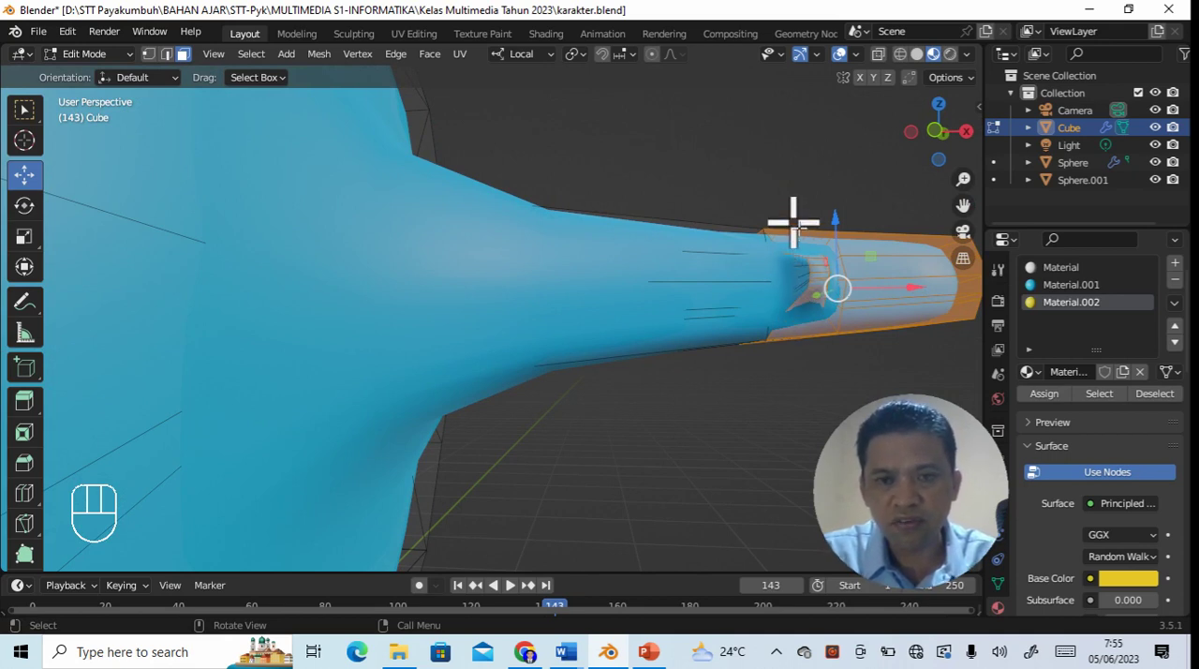
left_click_drag(789, 209, 835, 344, "shift")
middle_click_drag(809, 387, 786, 365)
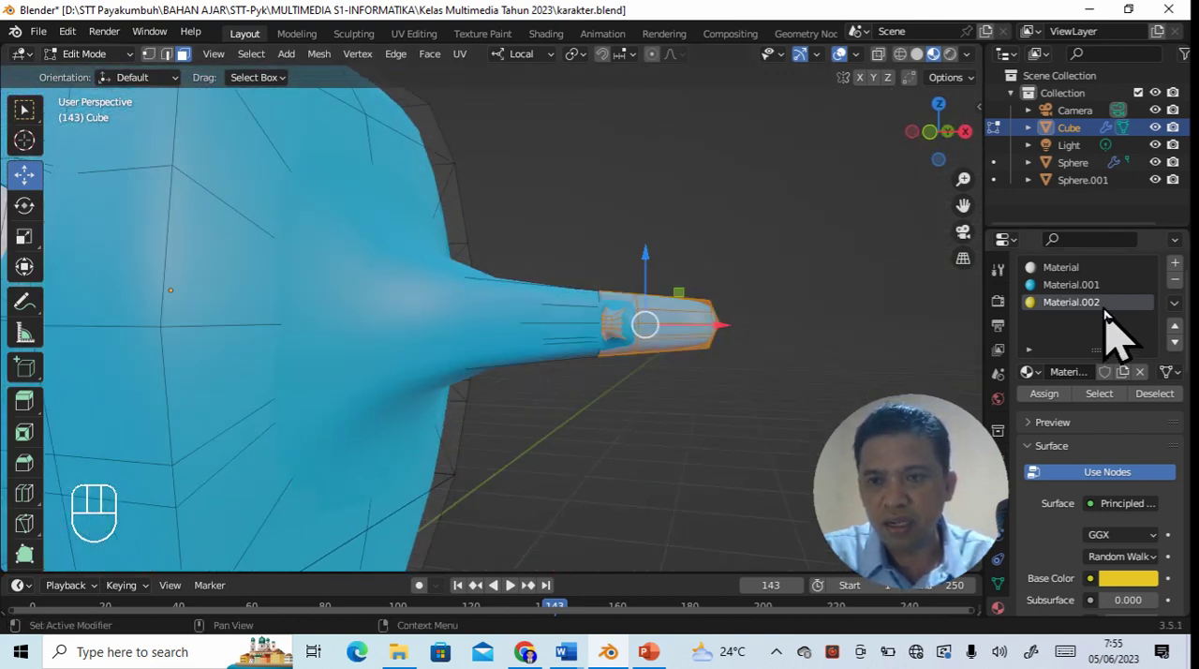
left_click(1044, 394)
left_click(750, 412)
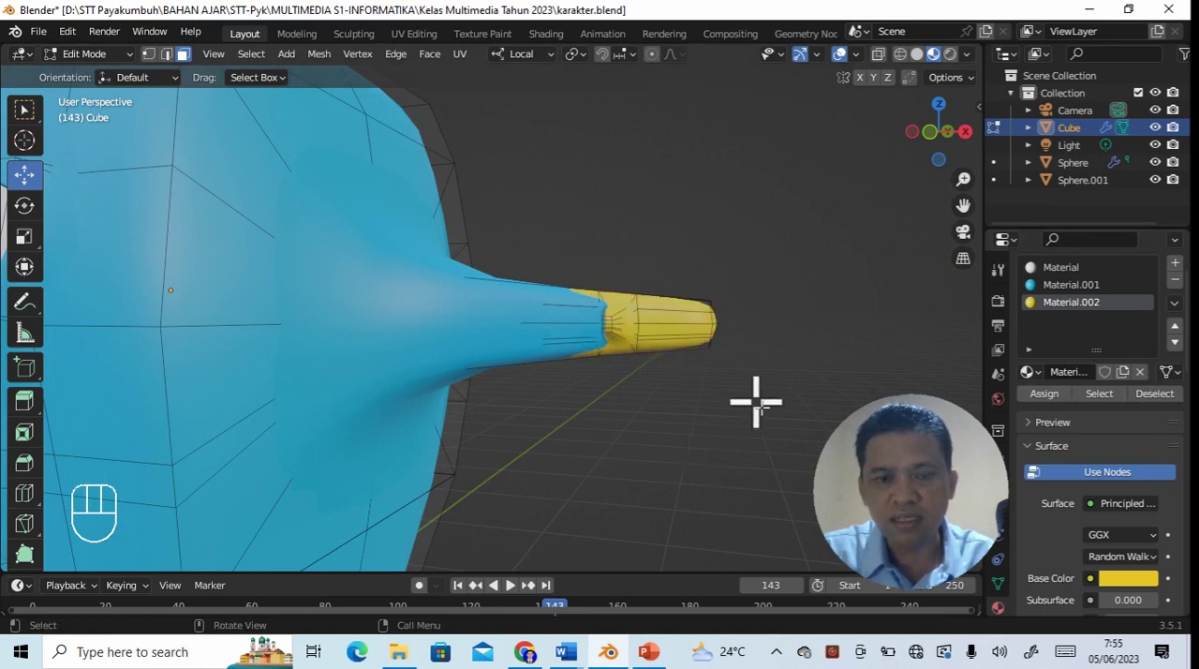
- Examine the yellow hands and feet on the whole character
scroll(756, 402, "down", 5)
scroll(756, 402, "down", 3)
mouse_move(756, 402)
middle_mouse_down()
mouse_move(694, 399)
mouse_move(732, 402)
middle_mouse_up()
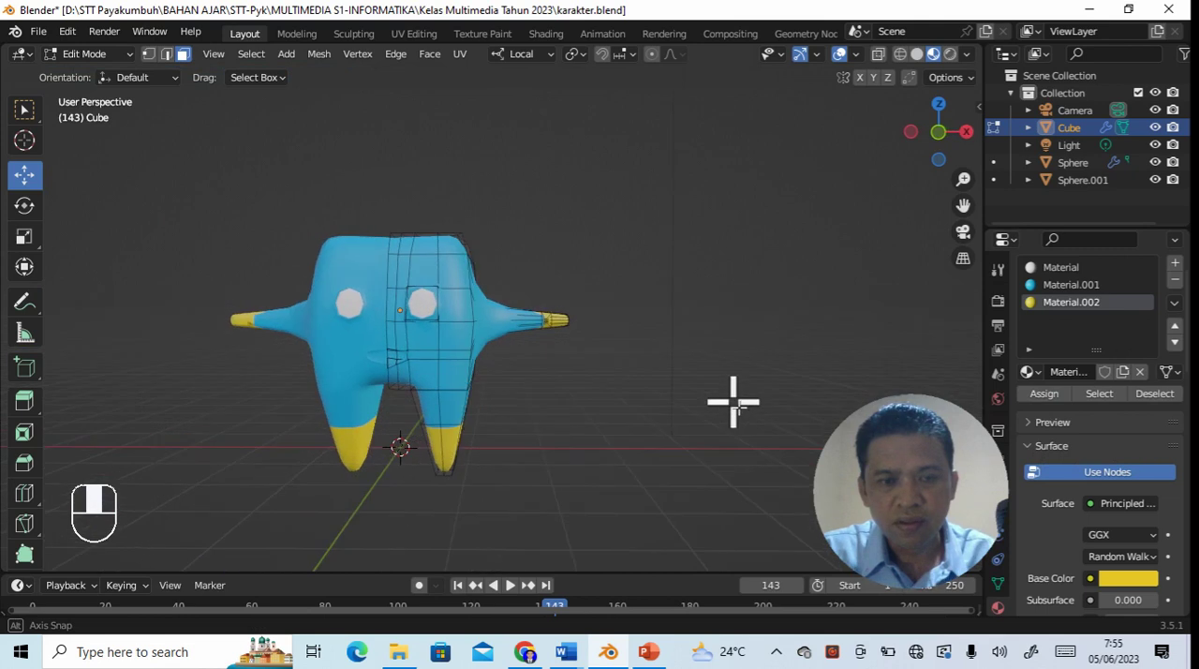
scroll(712, 404, "down", 3)
scroll(705, 403, "up", 4)
scroll(693, 398, "down", 2)
mouse_move(682, 411)
middle_mouse_down()
mouse_move(683, 476)
mouse_move(683, 415)
middle_mouse_up()
scroll(685, 464, "up", 4)
scroll(685, 459, "down", 3)
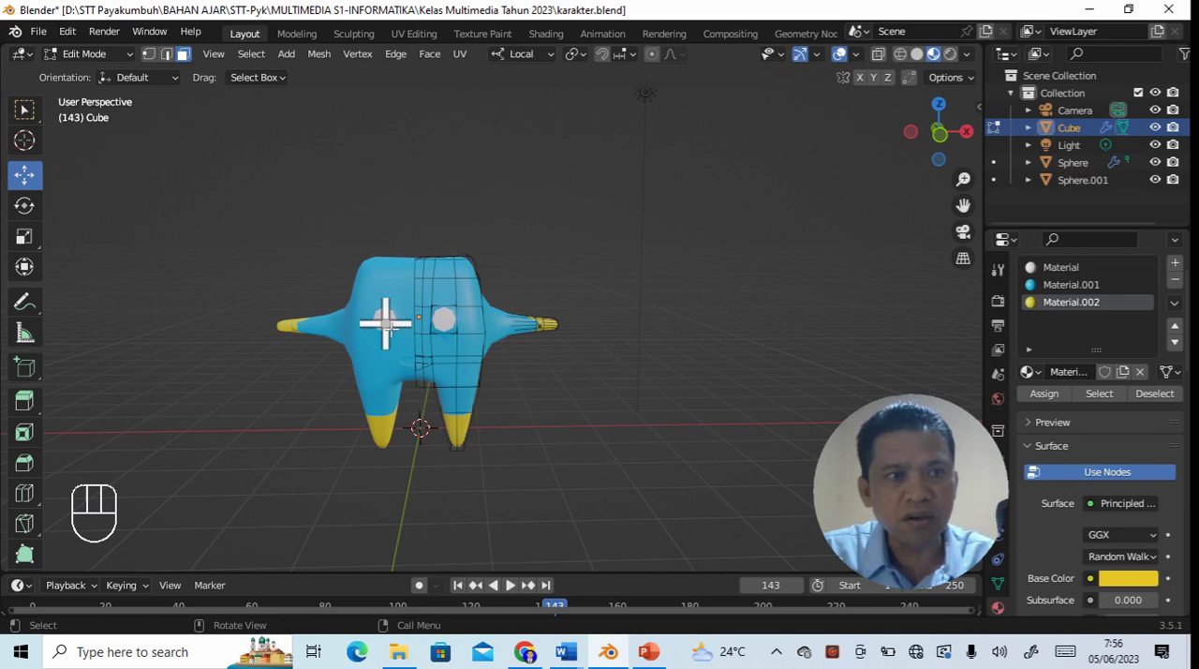
- In Object Mode, give the eye Sphere.001 a new material with a near-black base color, value 0.010
left_click(122, 56)
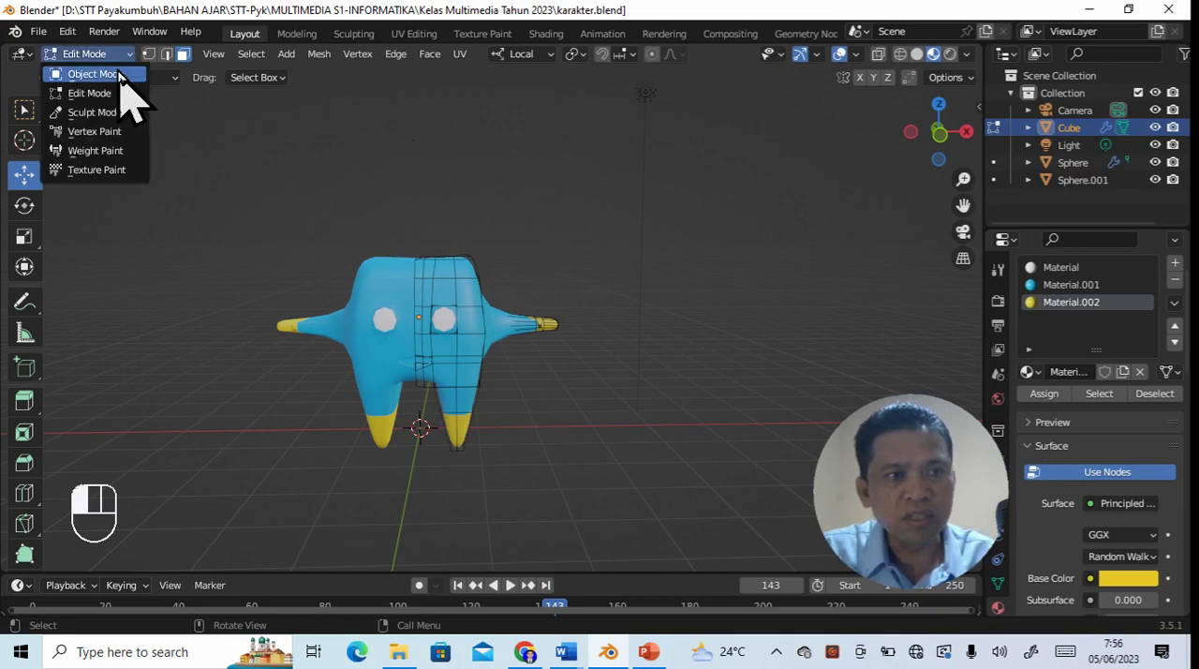
left_click(119, 74)
left_click(384, 321)
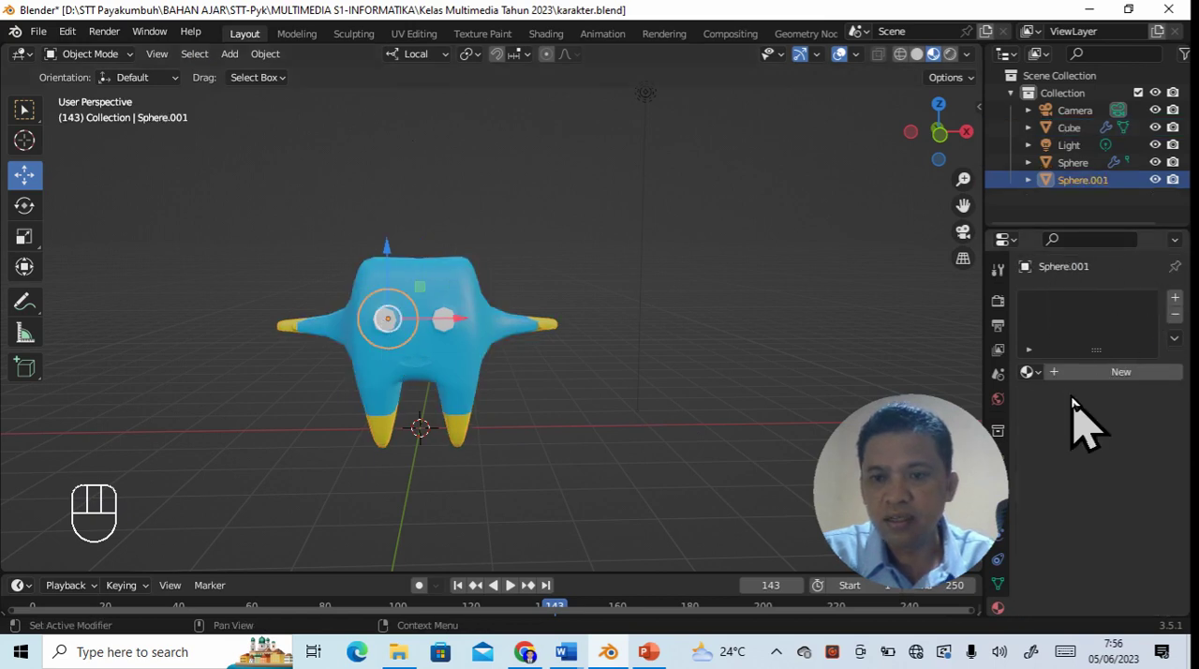
left_click(1175, 298)
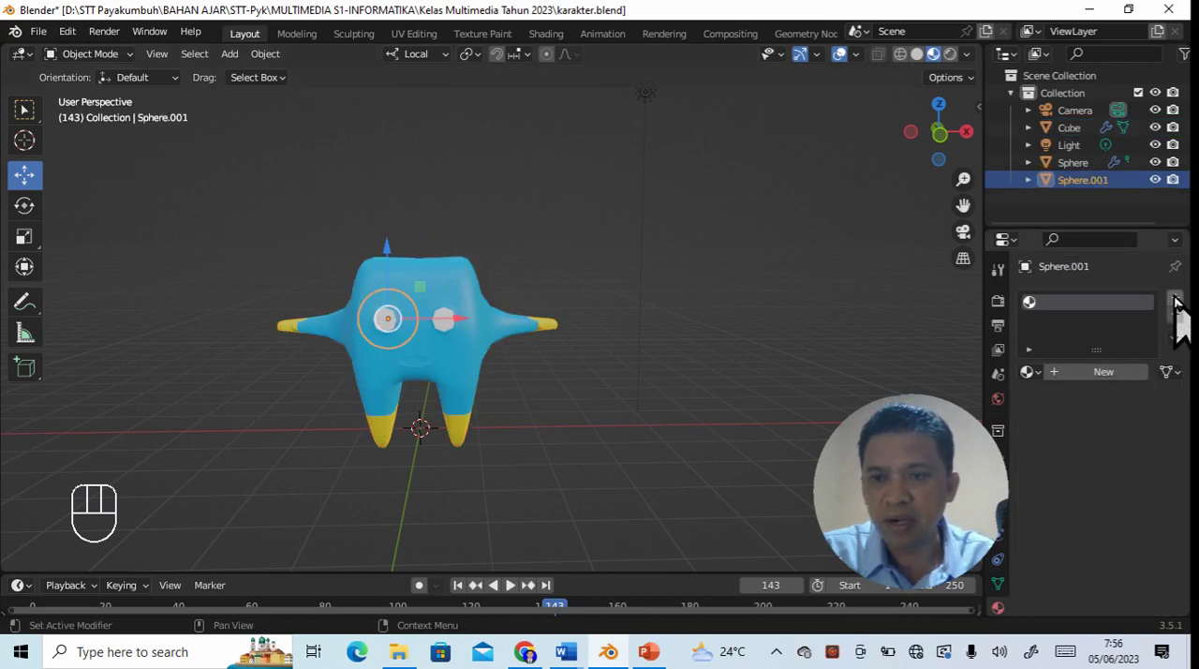
left_click(1101, 373)
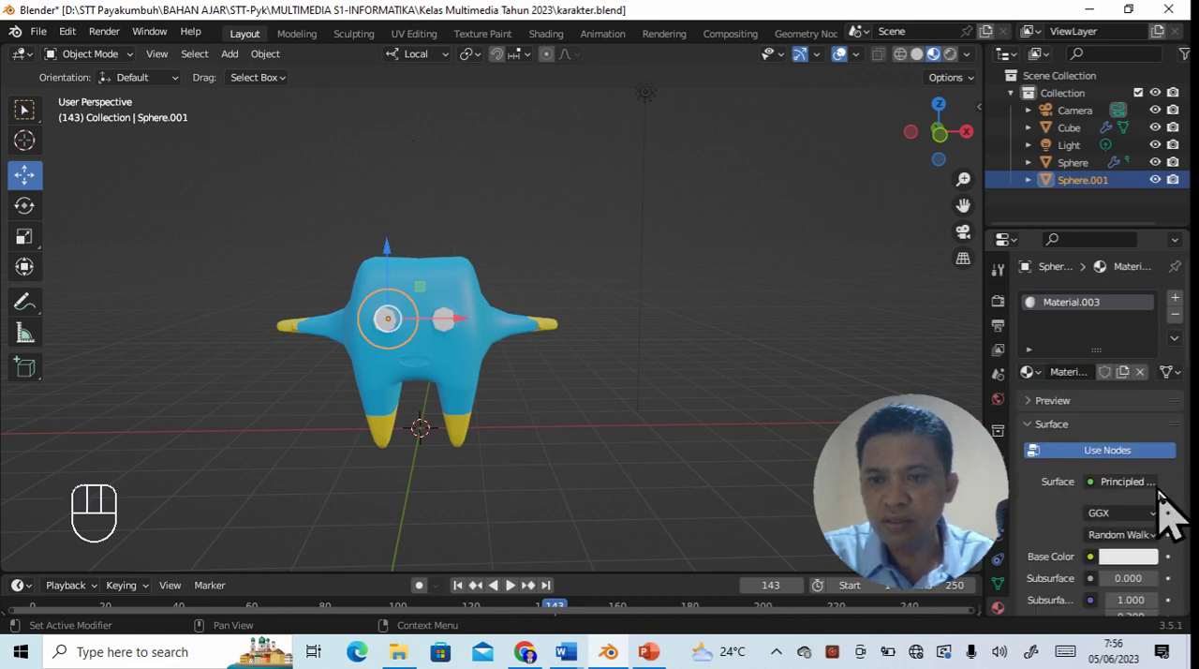
left_click(1133, 563)
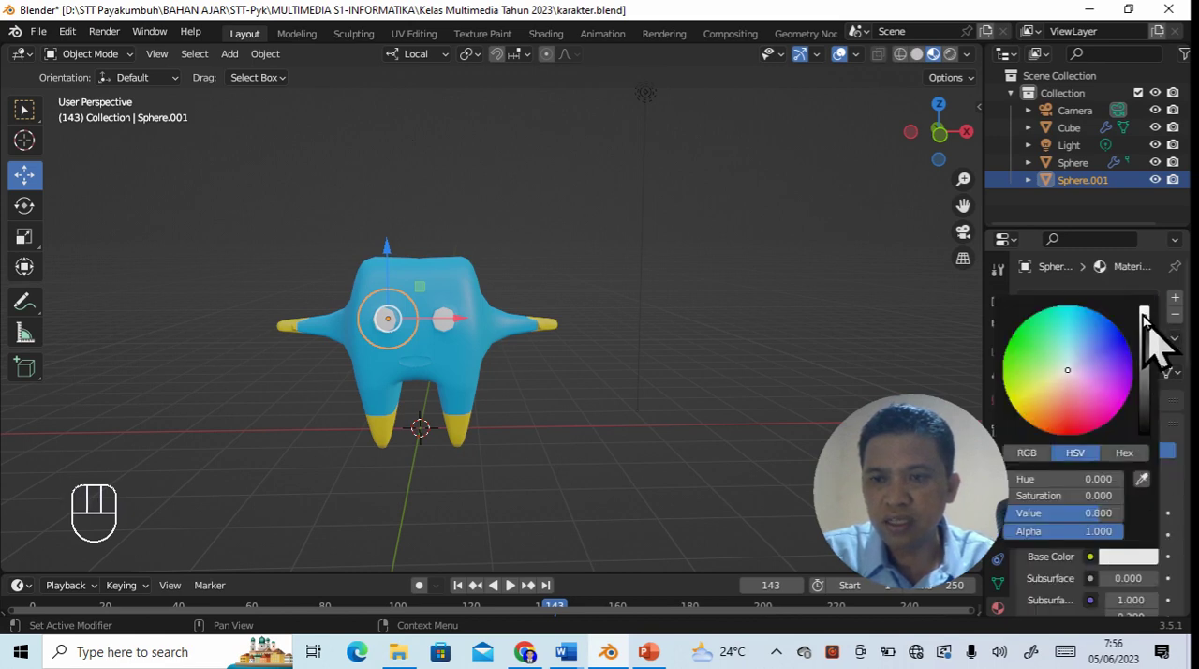
left_click_drag(1144, 319, 1144, 420)
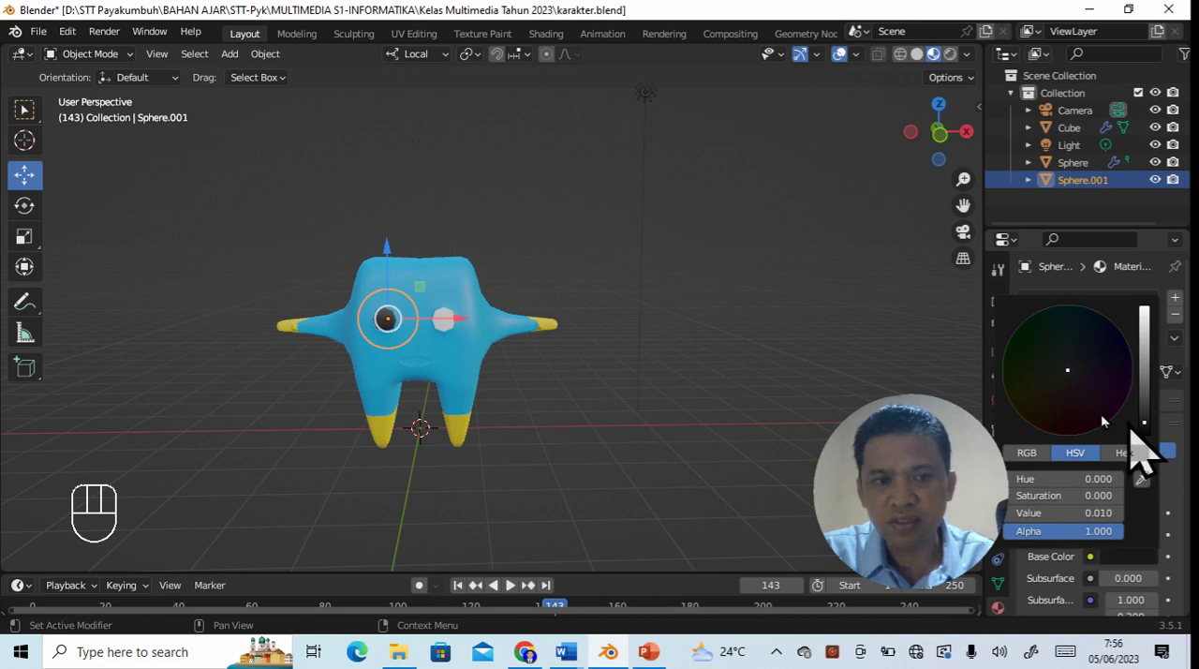
- Give the other eye, Sphere, a new material with a near-black base color, value 0.007, and deselect it
left_click(453, 345)
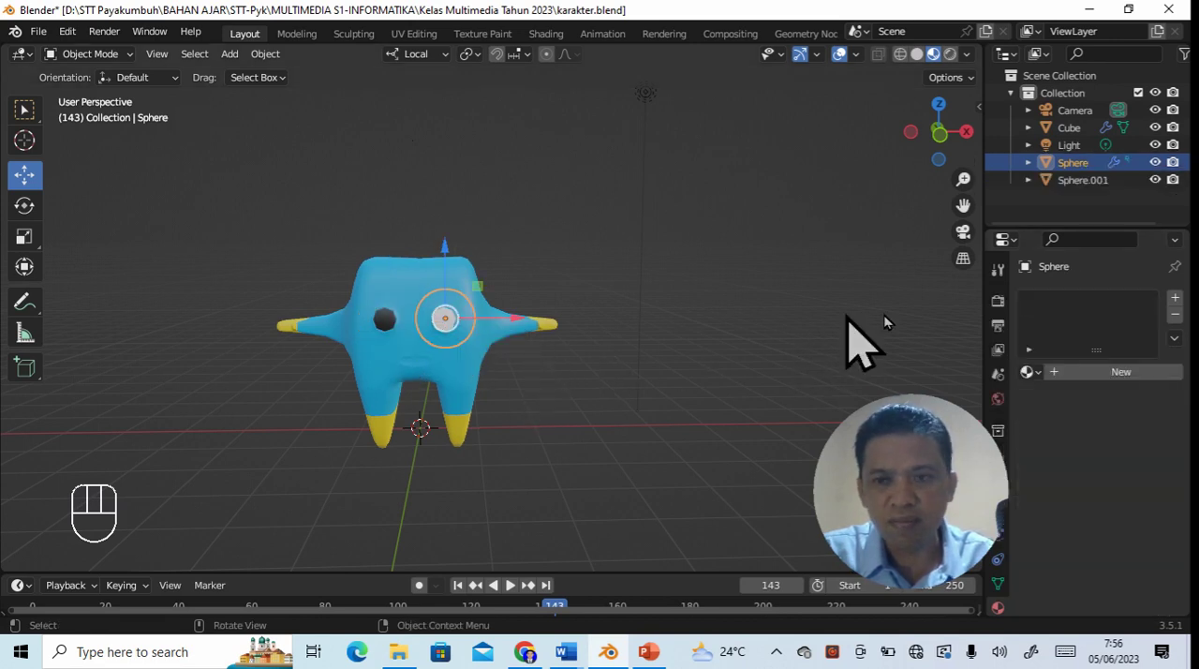
left_click(1101, 375)
left_click(1119, 556)
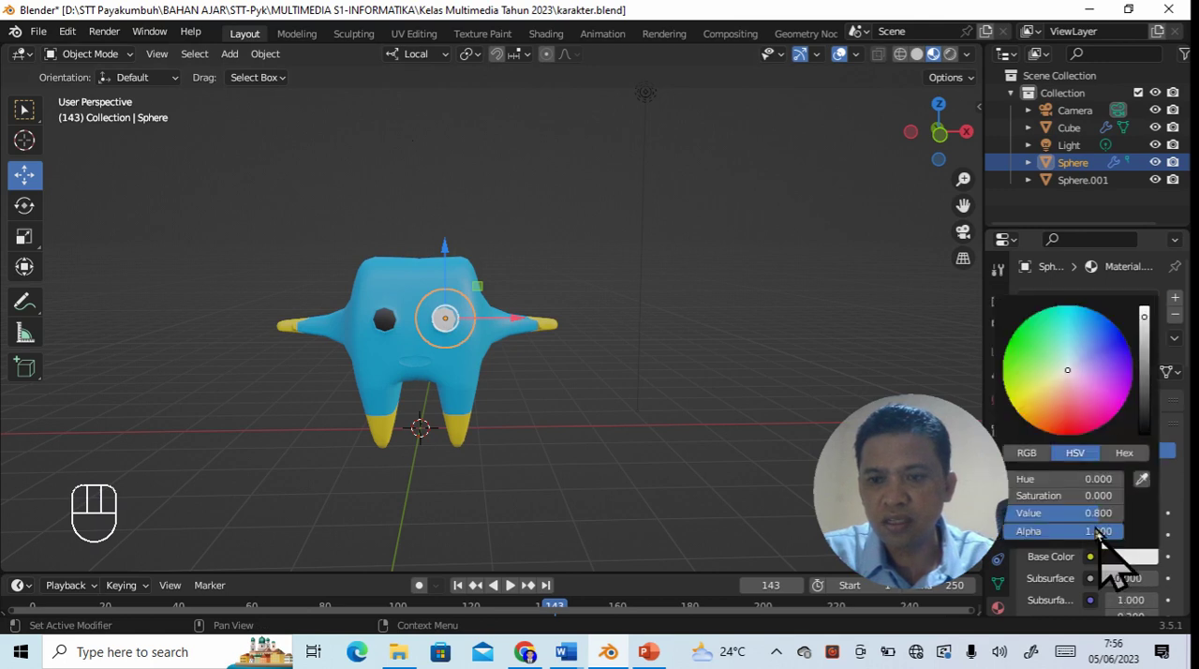
left_click_drag(1145, 323, 1144, 424)
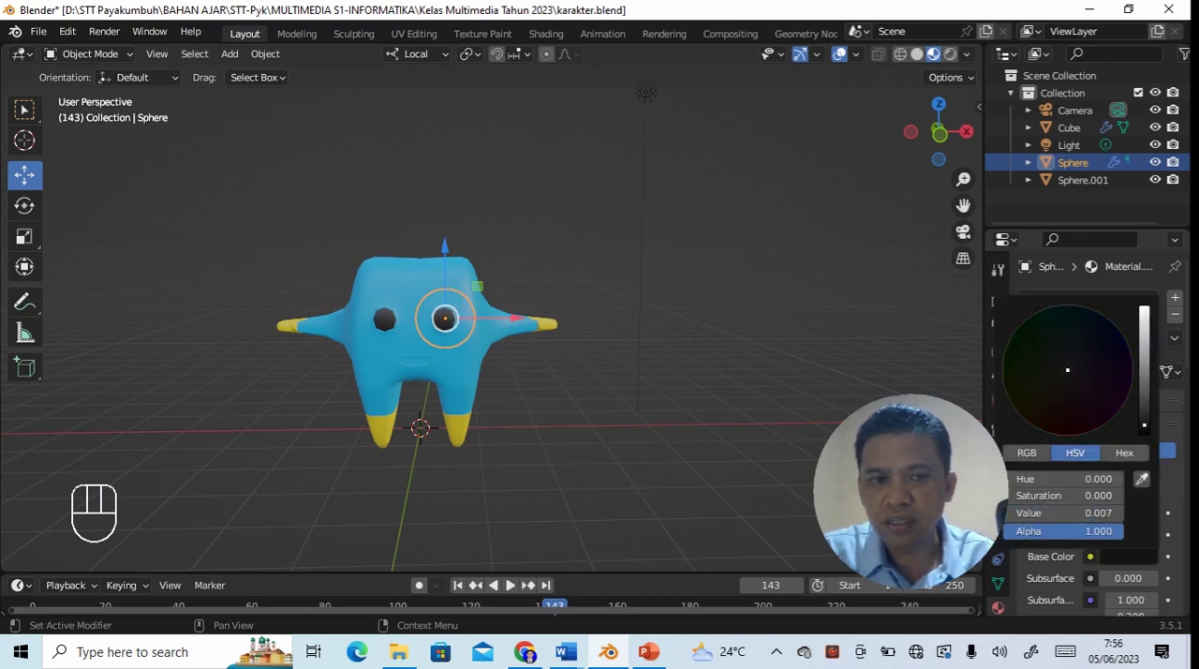
left_click(634, 452)
- Examine the fully colored character with its dark eyes from different angles and distances
middle_click_drag(650, 431, 605, 418)
scroll(605, 416, "up", 4)
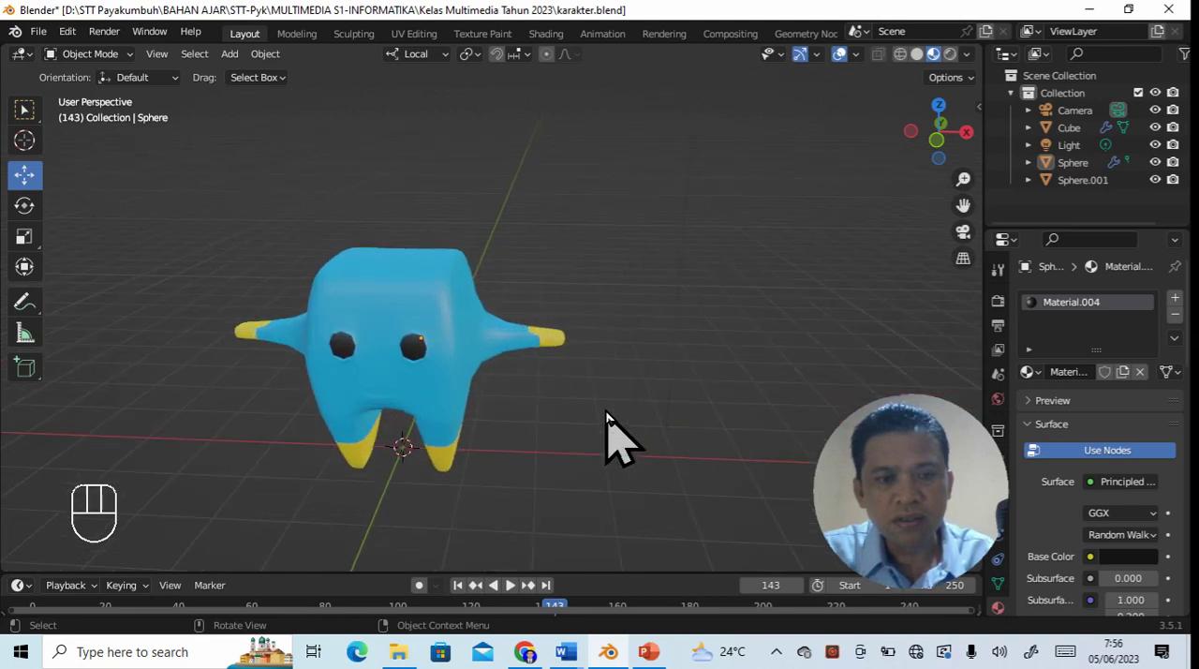
scroll(606, 412, "down", 6)
scroll(605, 416, "up", 4)
middle_click_drag(602, 432, 593, 404)
scroll(593, 404, "up", 2)
scroll(593, 405, "down", 3)
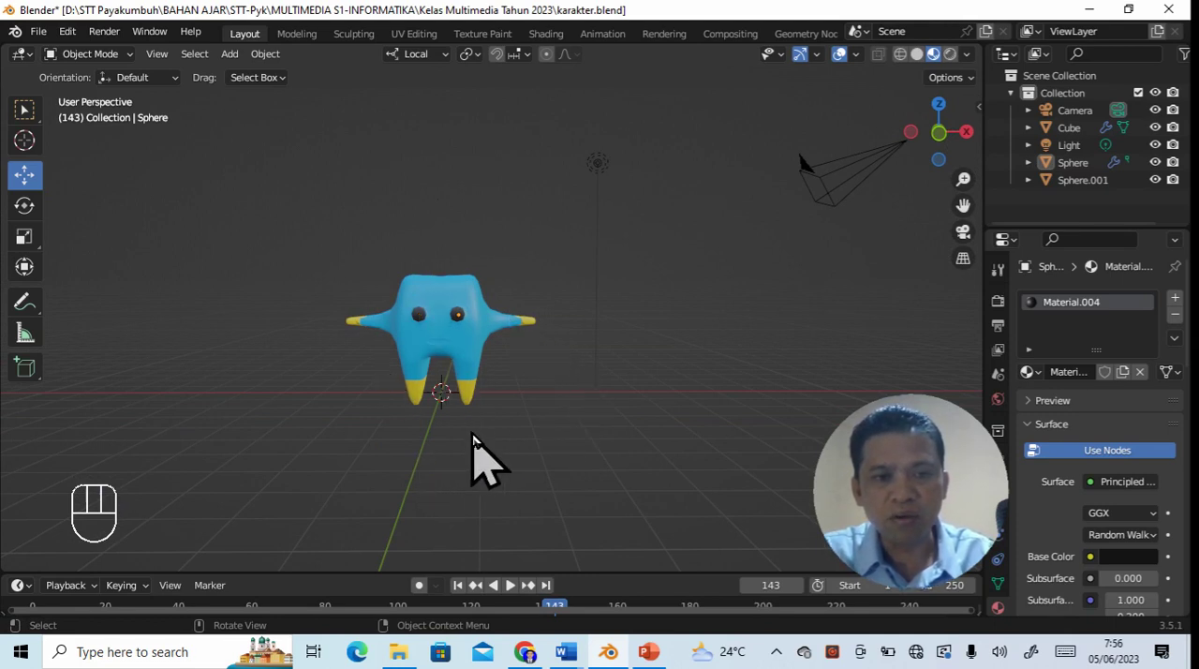
scroll(580, 485, "up", 1)
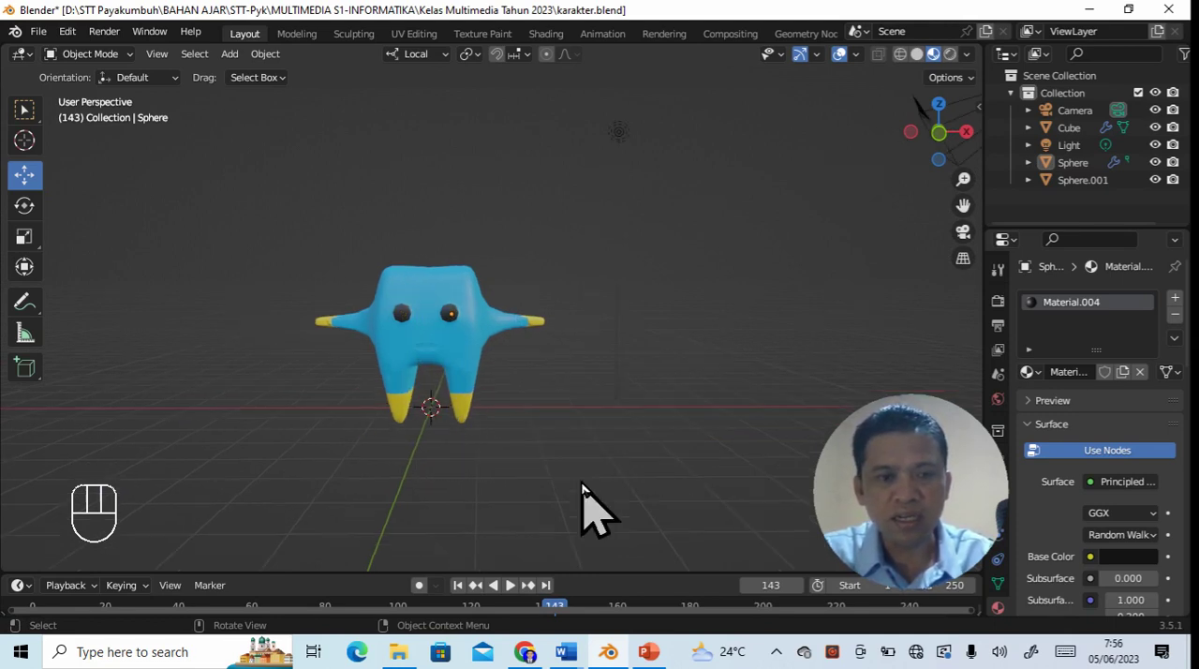
scroll(581, 485, "down", 1)
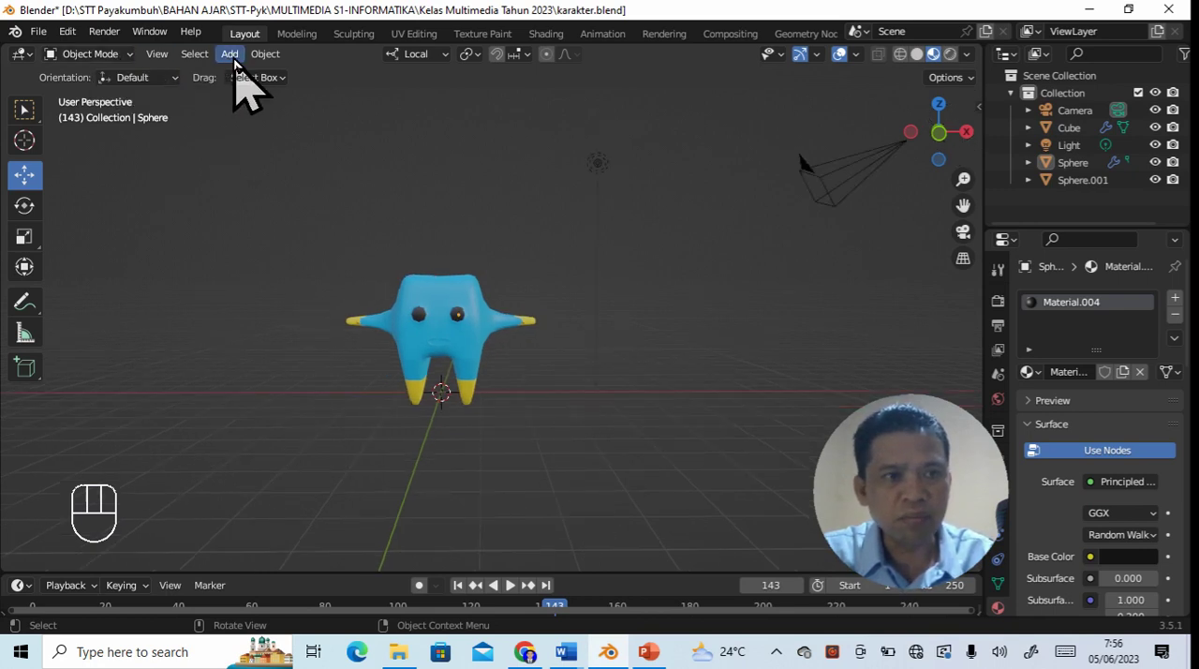
- Add a single-bone armature at the world origin between the character's feet
left_click(231, 54)
mouse_move(269, 184)
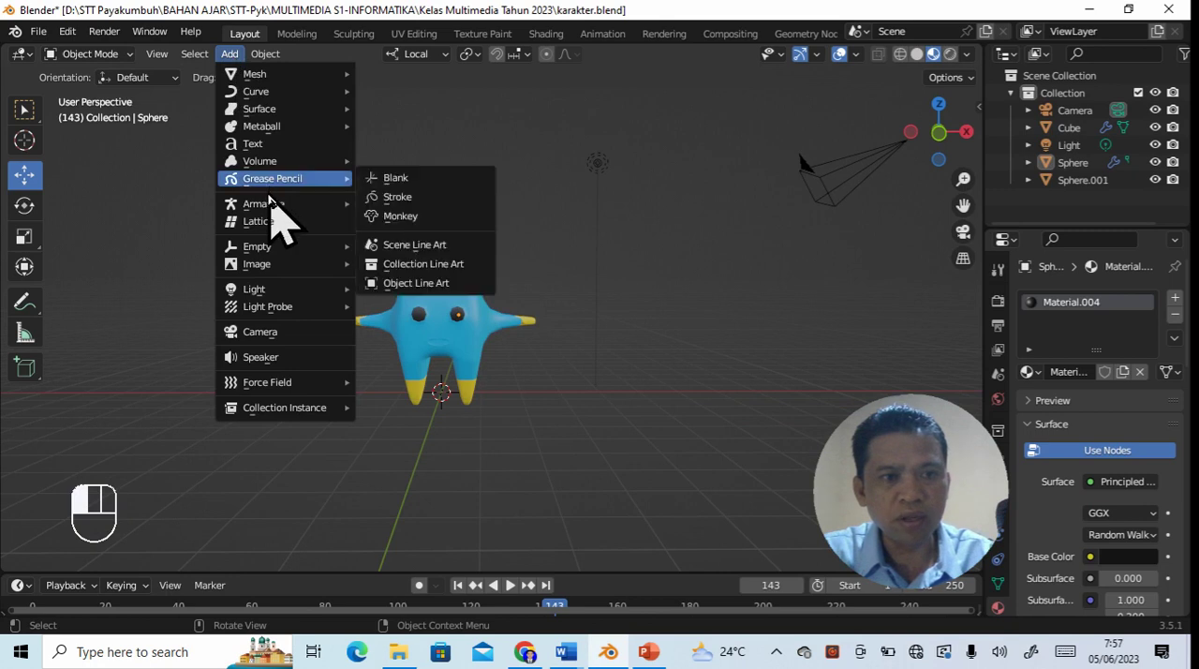
mouse_move(264, 207)
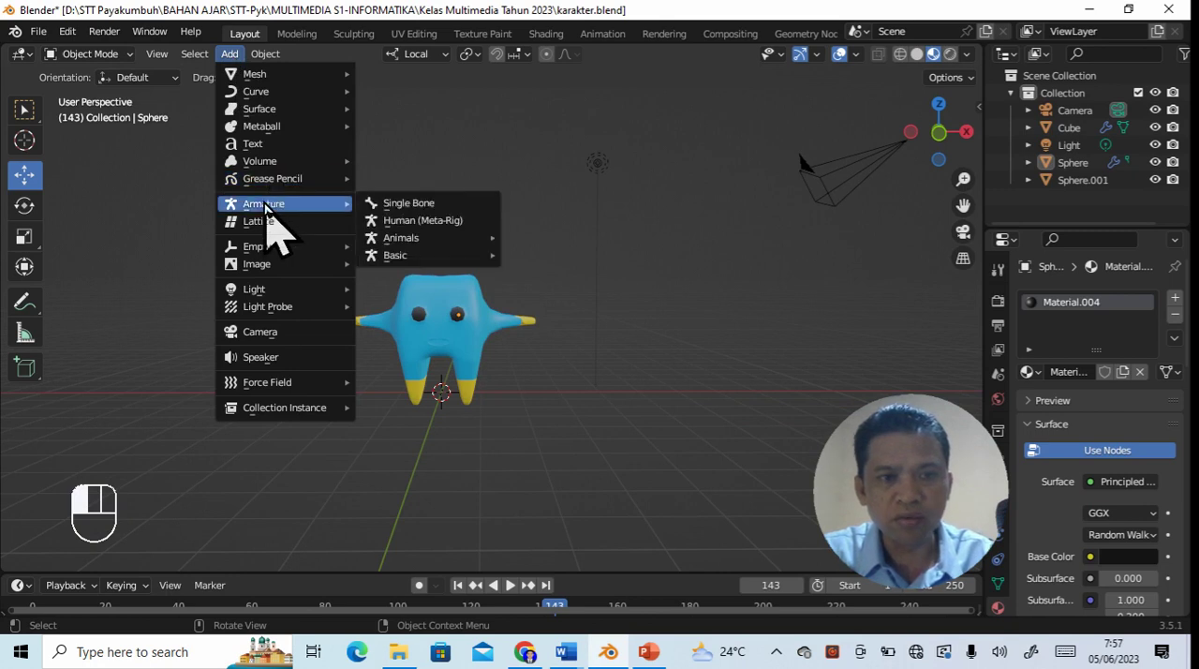
left_click(401, 208)
mouse_move(525, 450)
middle_mouse_down()
mouse_move(527, 436)
mouse_move(533, 443)
middle_mouse_up()
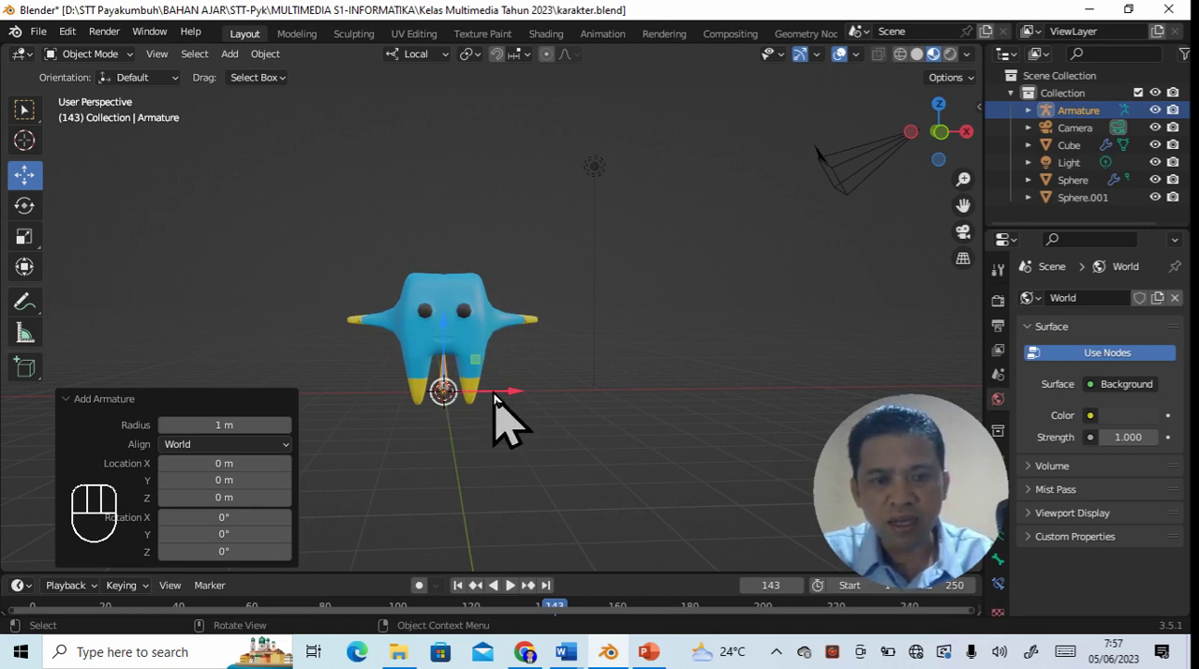
scroll(515, 459, "up", 3)
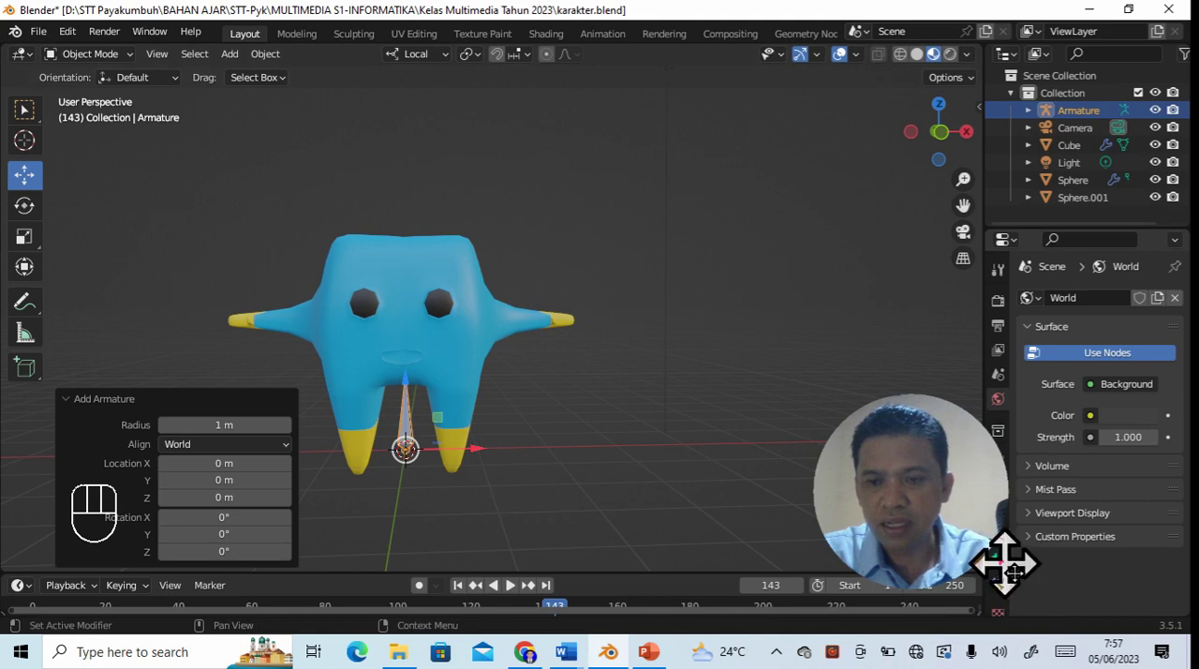
- Set the armature's viewport display to In Front so the bone draws over the character mesh
left_click_drag(924, 482, 900, 472)
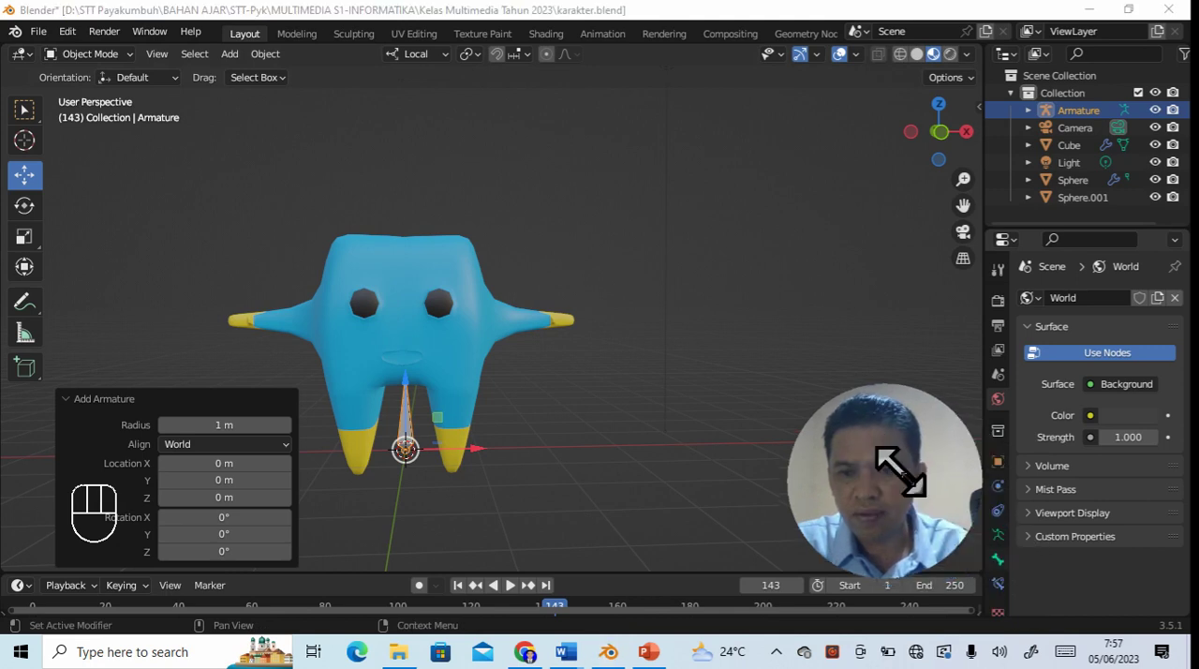
left_click(996, 535)
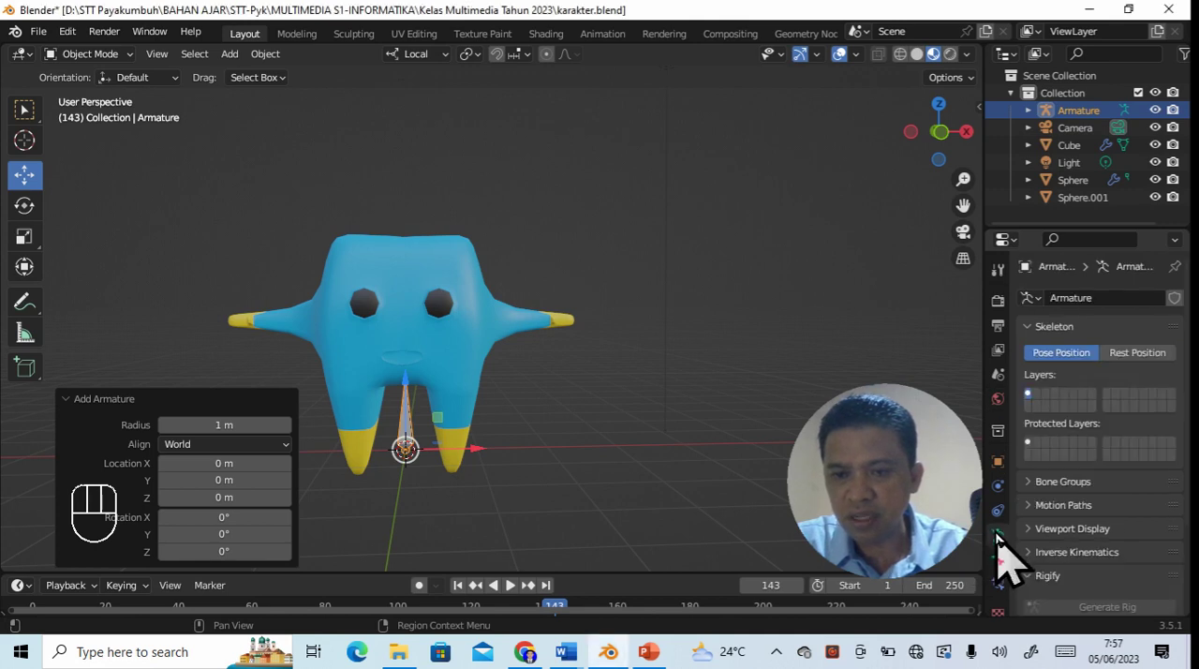
left_click(1042, 562)
scroll(1078, 553, "down", 3)
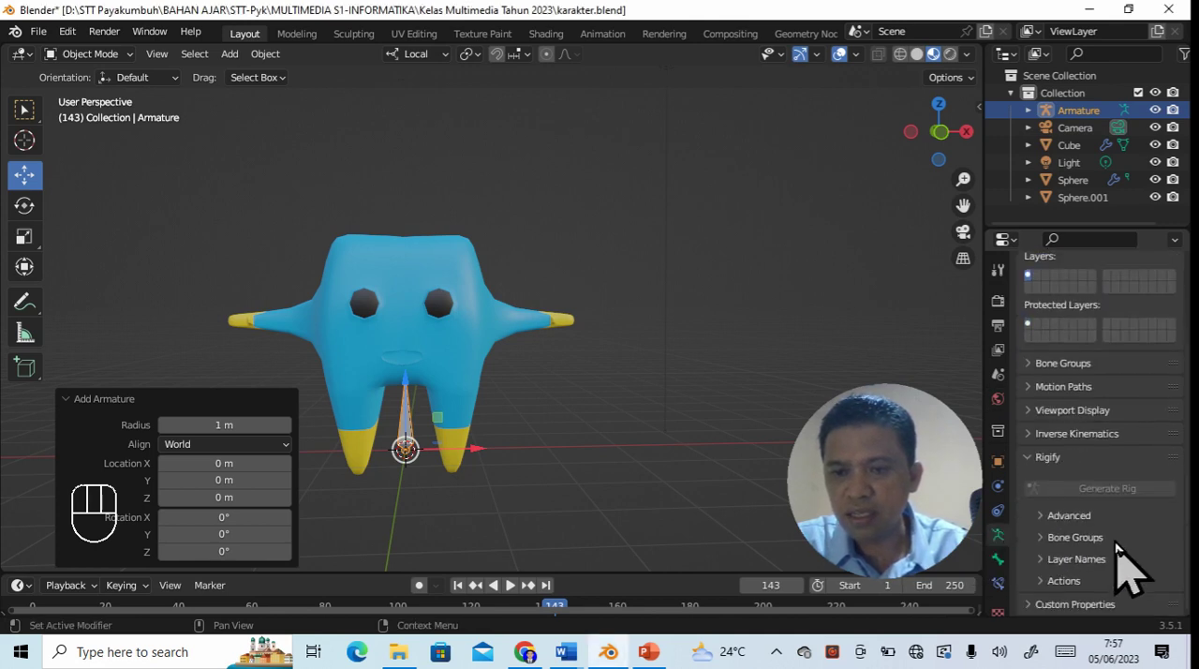
scroll(1078, 506, "up", 2)
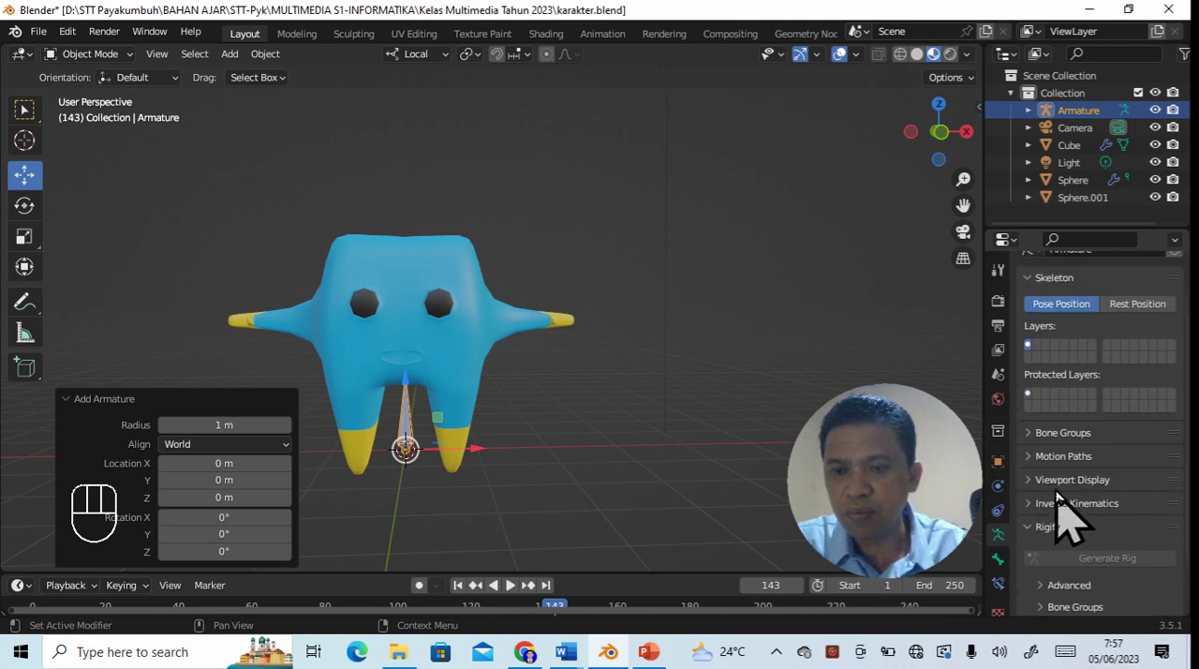
left_click(1034, 481)
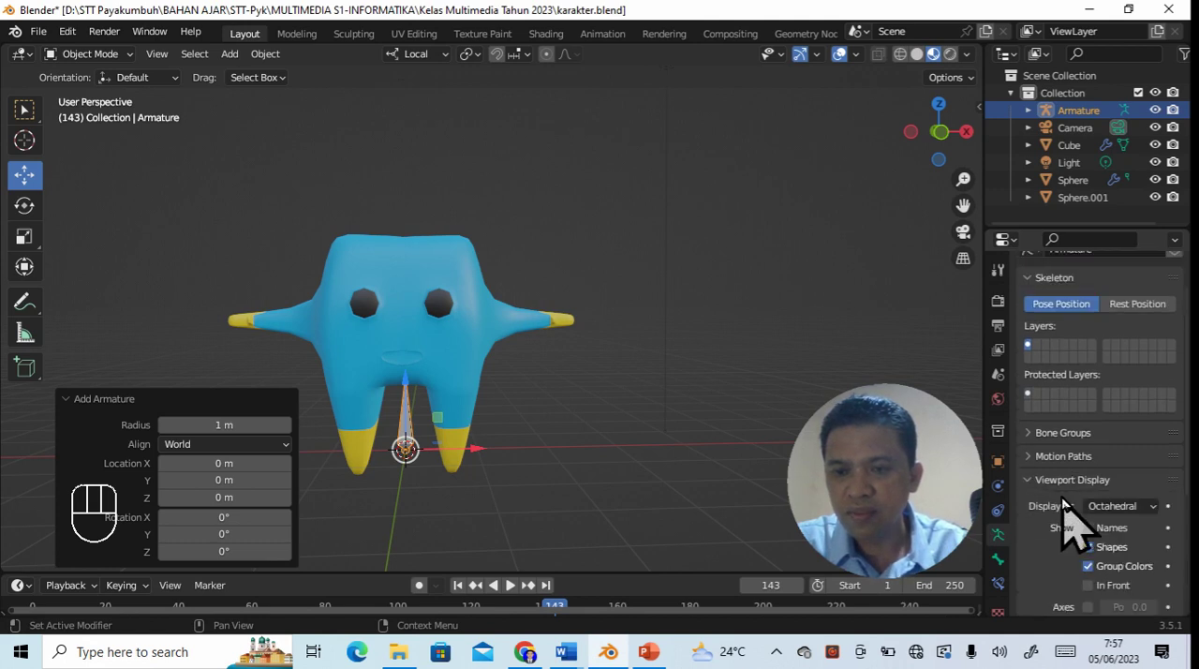
scroll(1065, 525, "down", 2)
left_click(1089, 516)
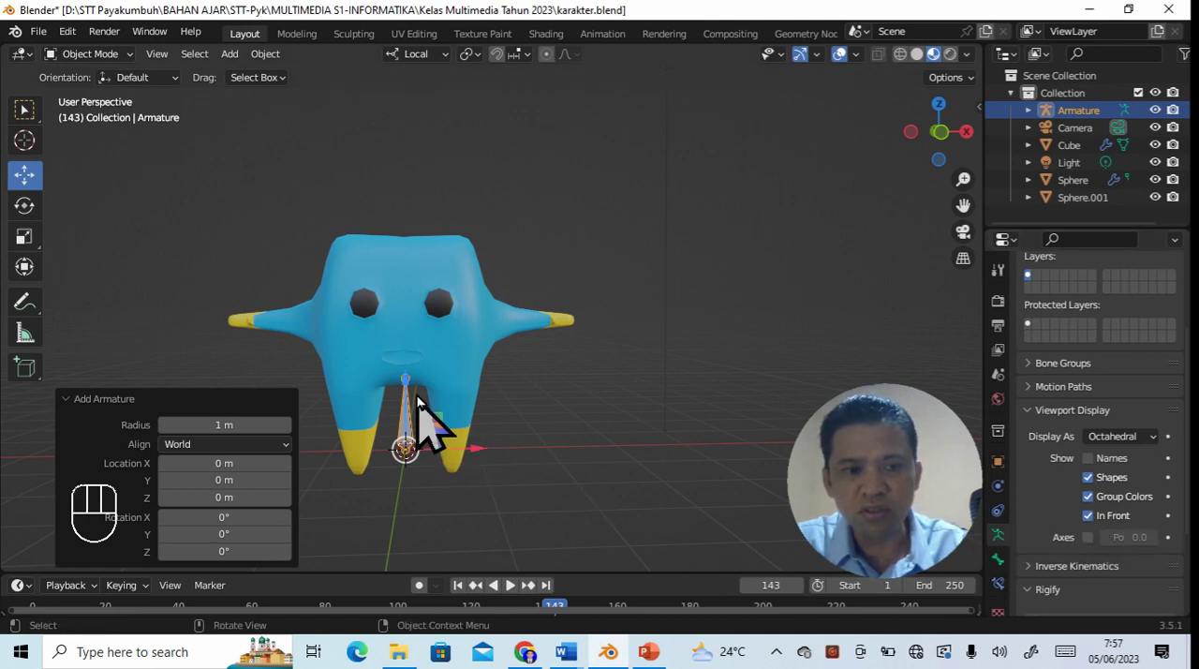
left_click(67, 399)
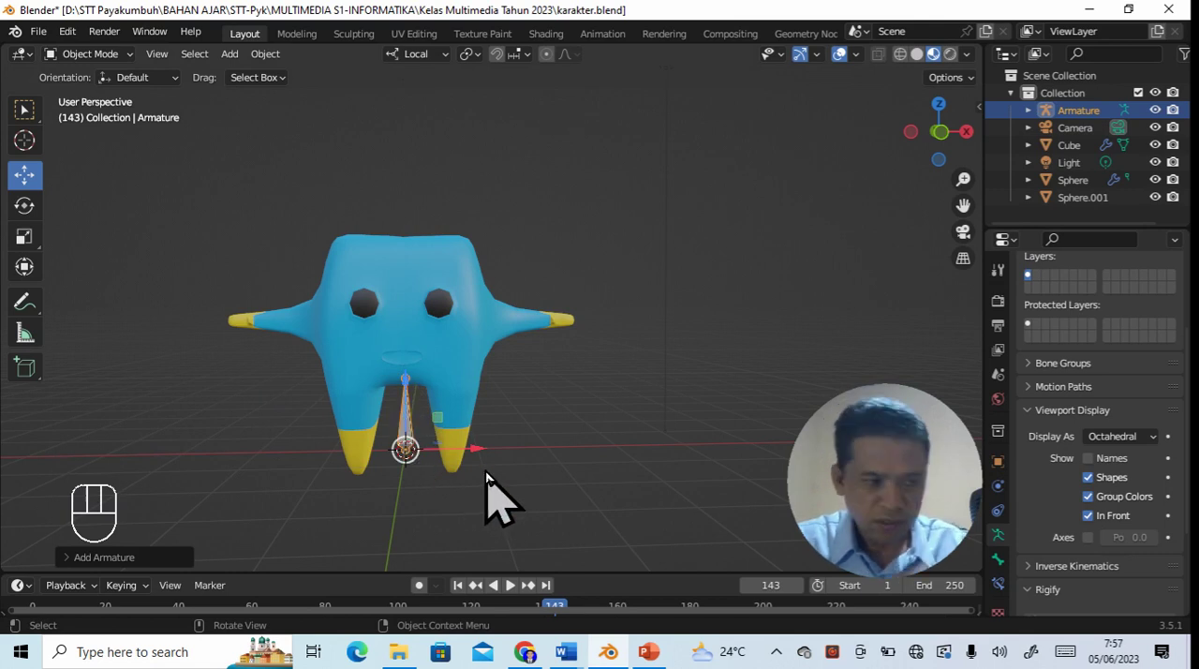
- In the armature's Edit Mode, extrude a second bone from the first bone's tip straight up to eye level
left_click(527, 462)
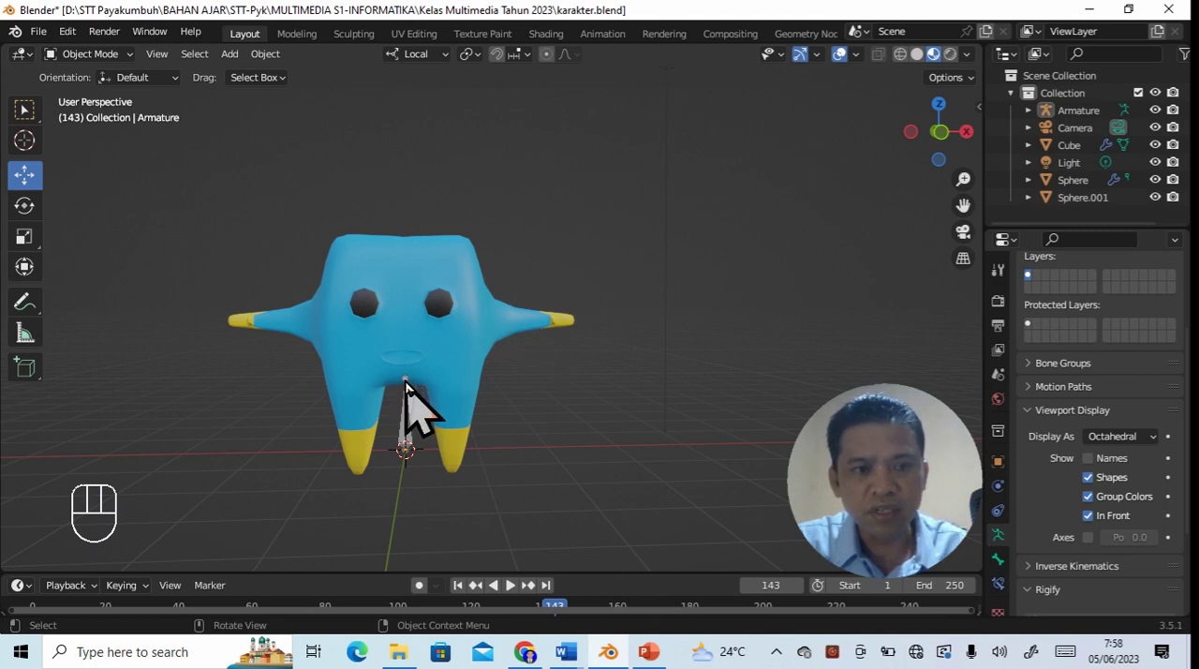
left_click(406, 384)
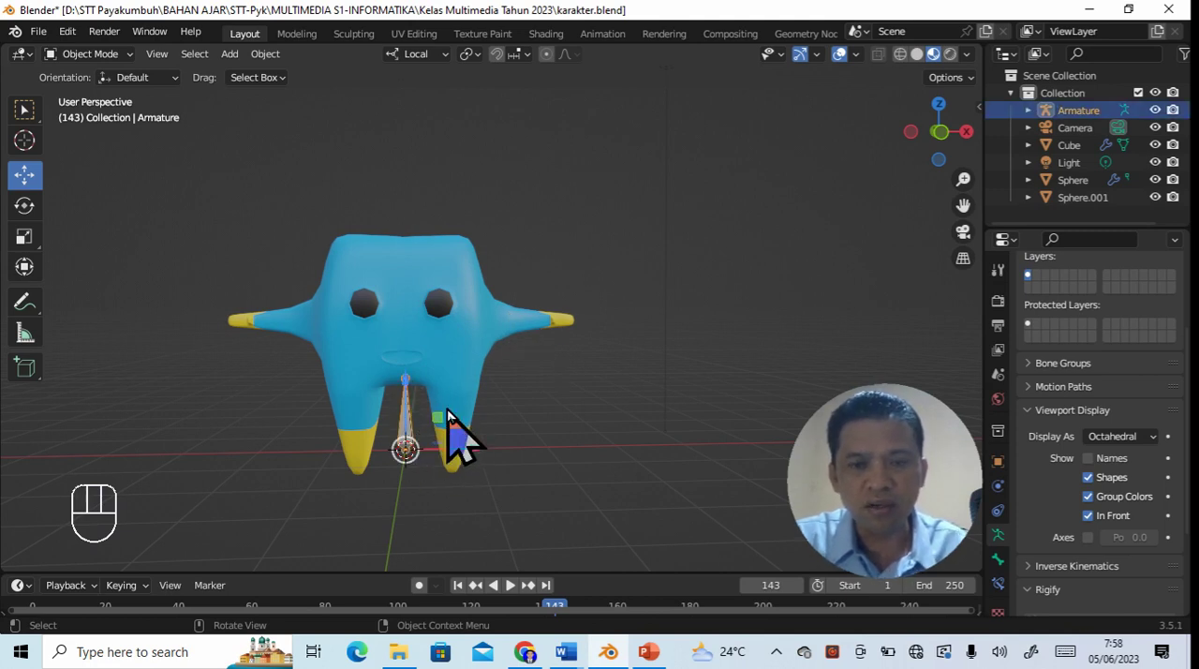
left_click(129, 56)
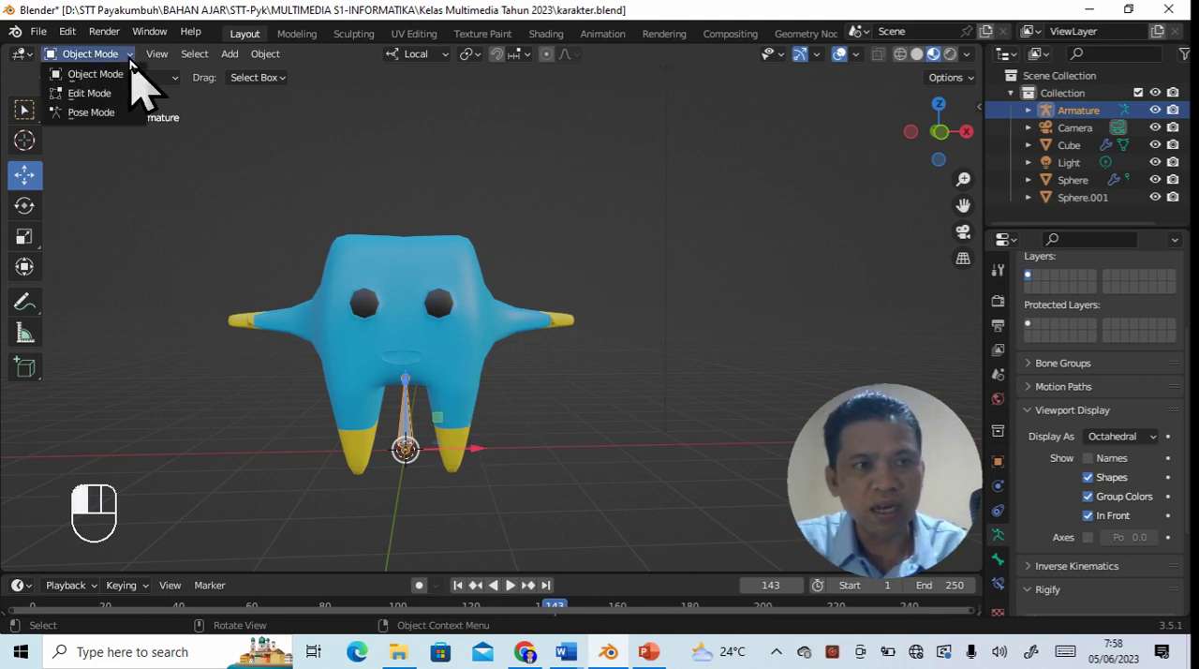
left_click(117, 93)
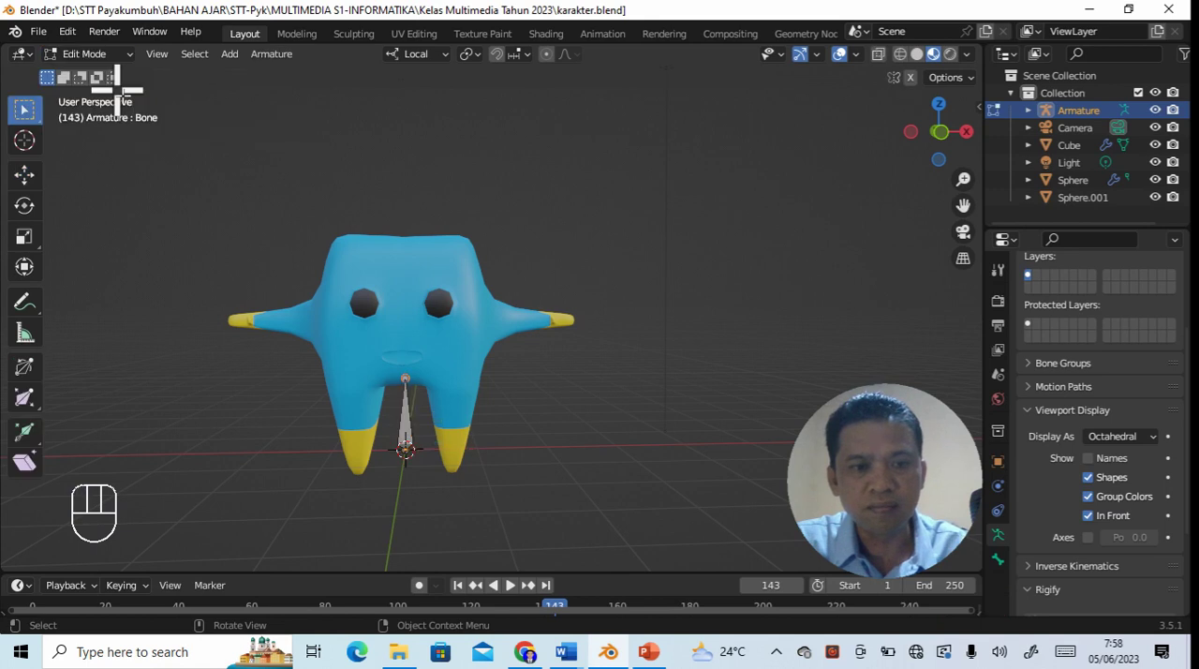
left_click(407, 380)
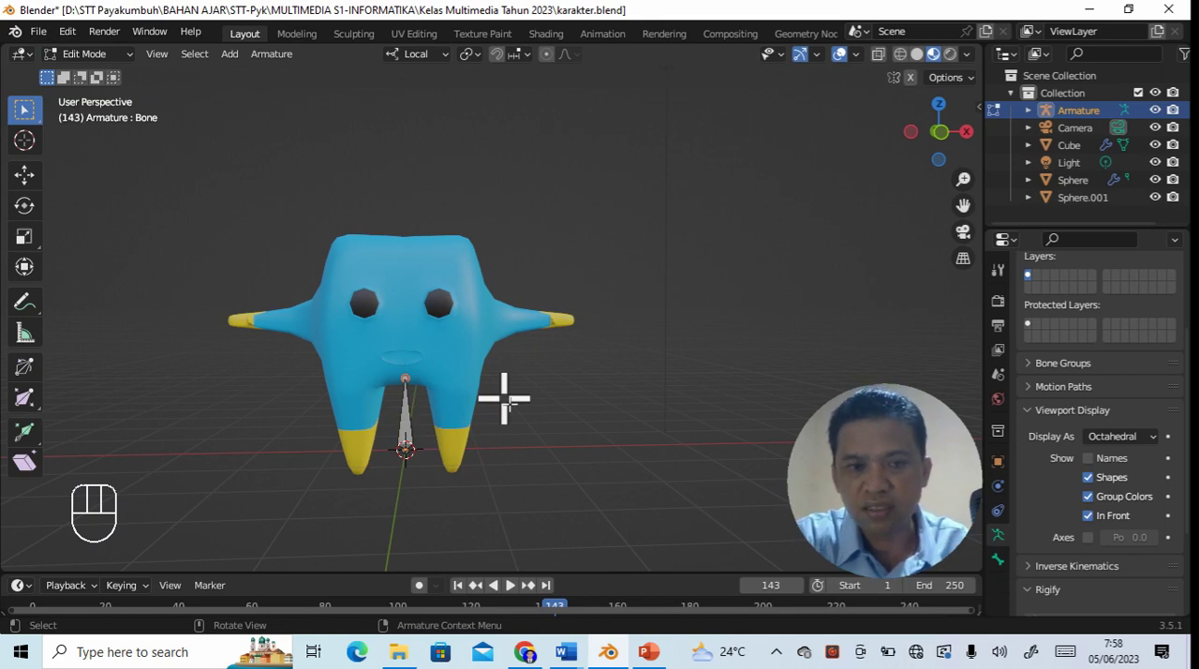
key("e")
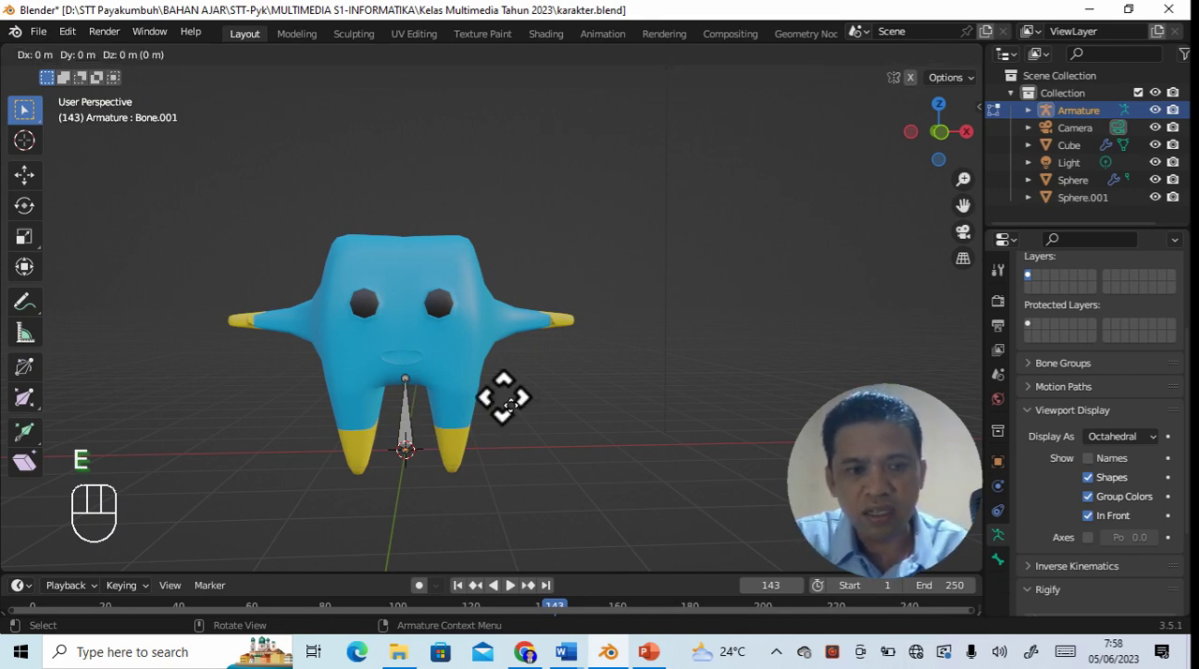
key("Return")
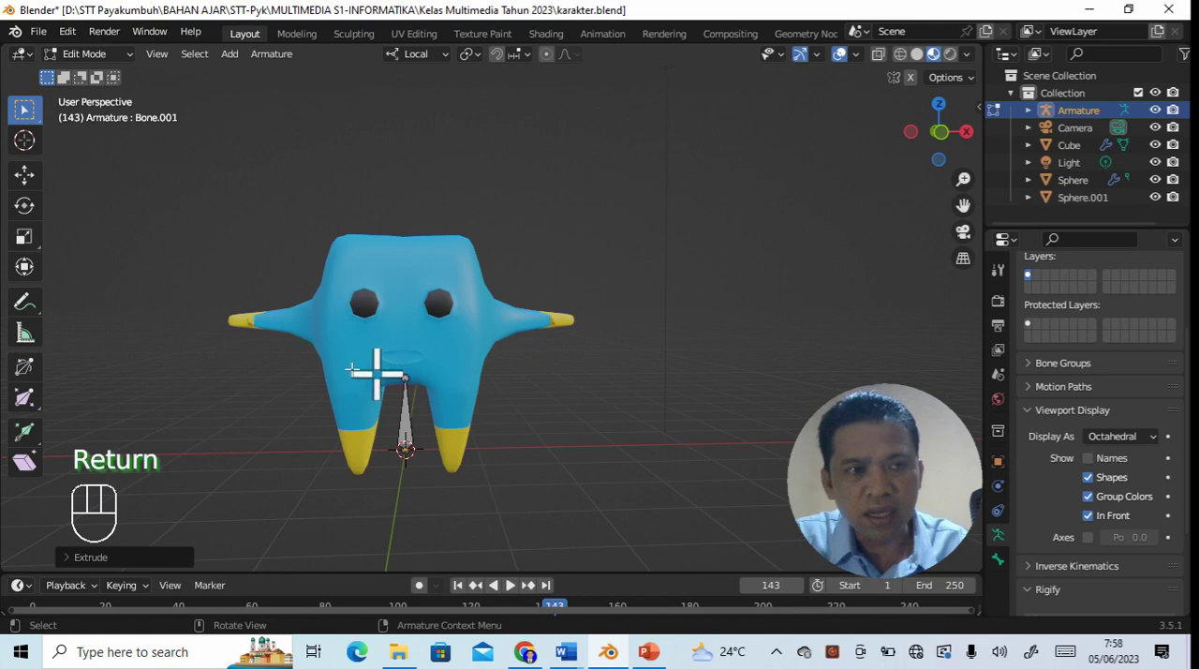
left_click(25, 176)
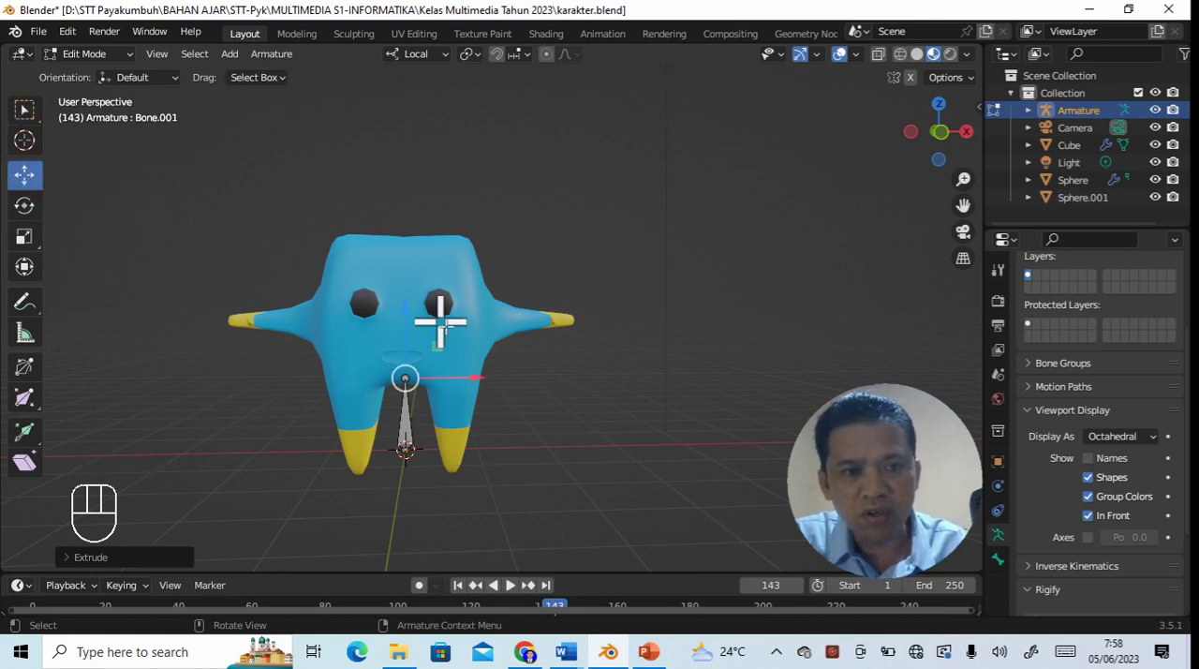
left_click_drag(414, 307, 407, 242)
left_click(584, 400)
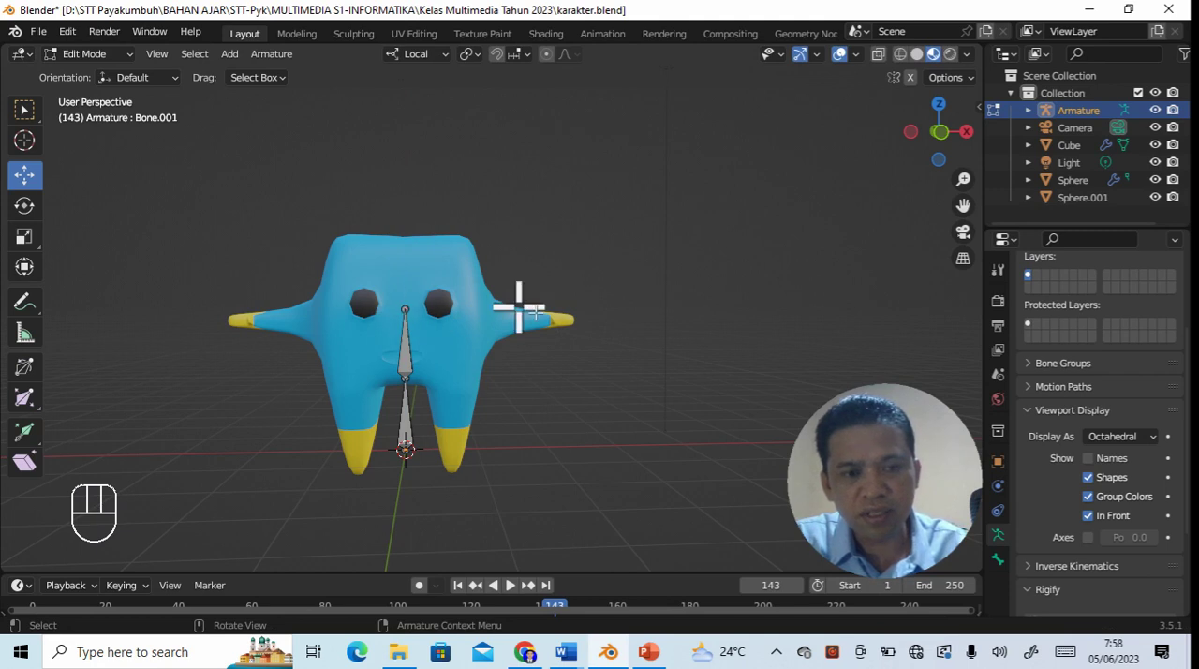
- Extrude a bone from the upper body bone's tip horizontally along X toward the +X arm
left_click(405, 308)
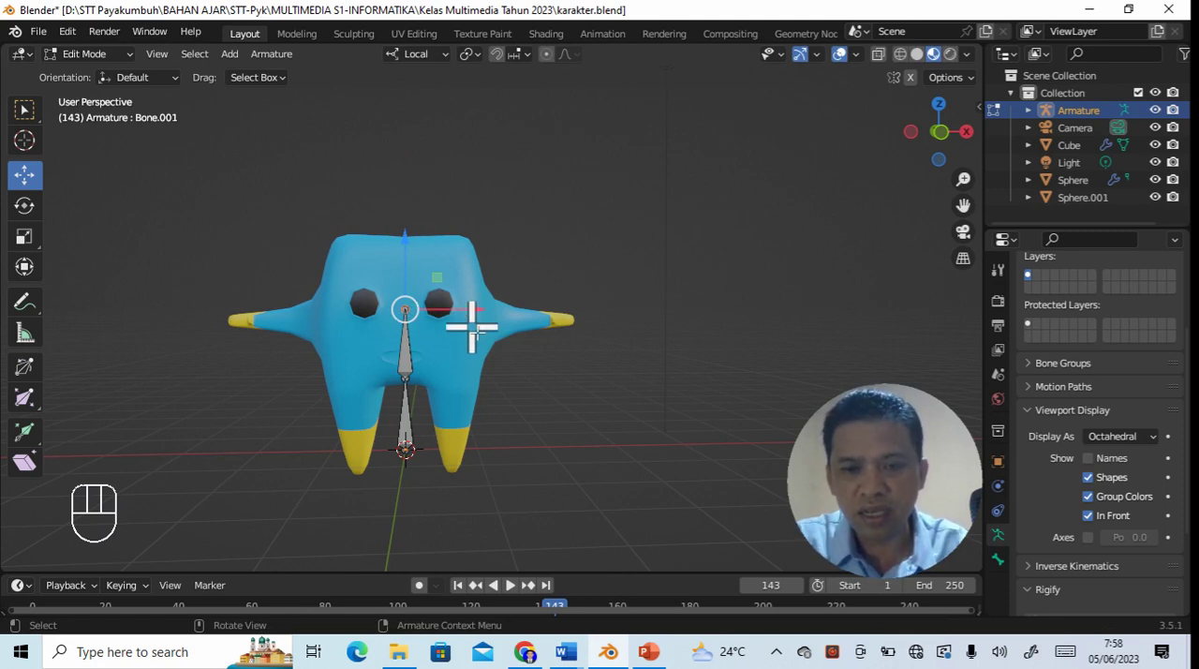
key("e")
key("Return")
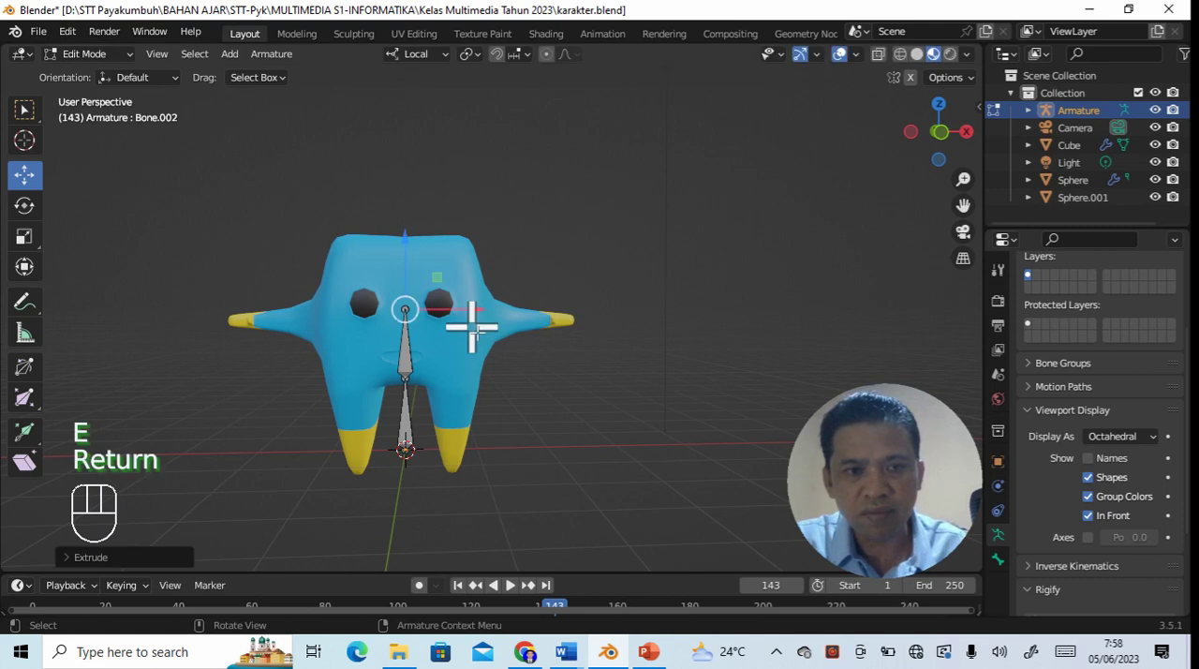
left_click_drag(476, 315, 533, 308)
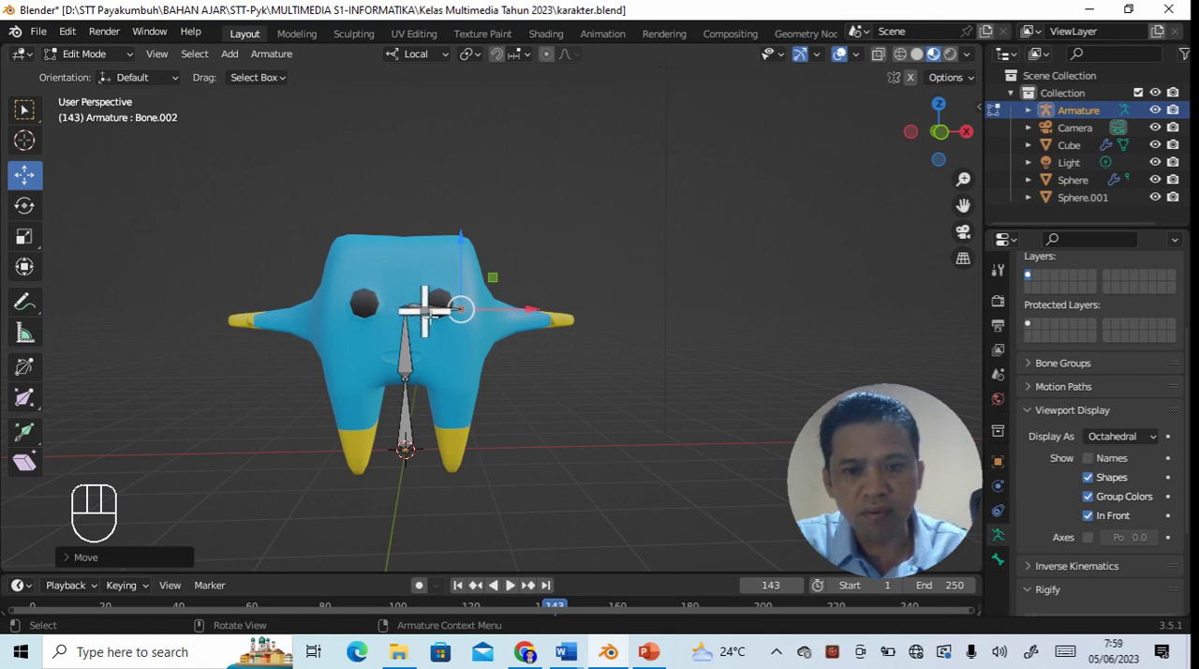
- Disconnect the sideways bone from the body bone and move it into the +X shoulder, in line with the arm
left_click(425, 309)
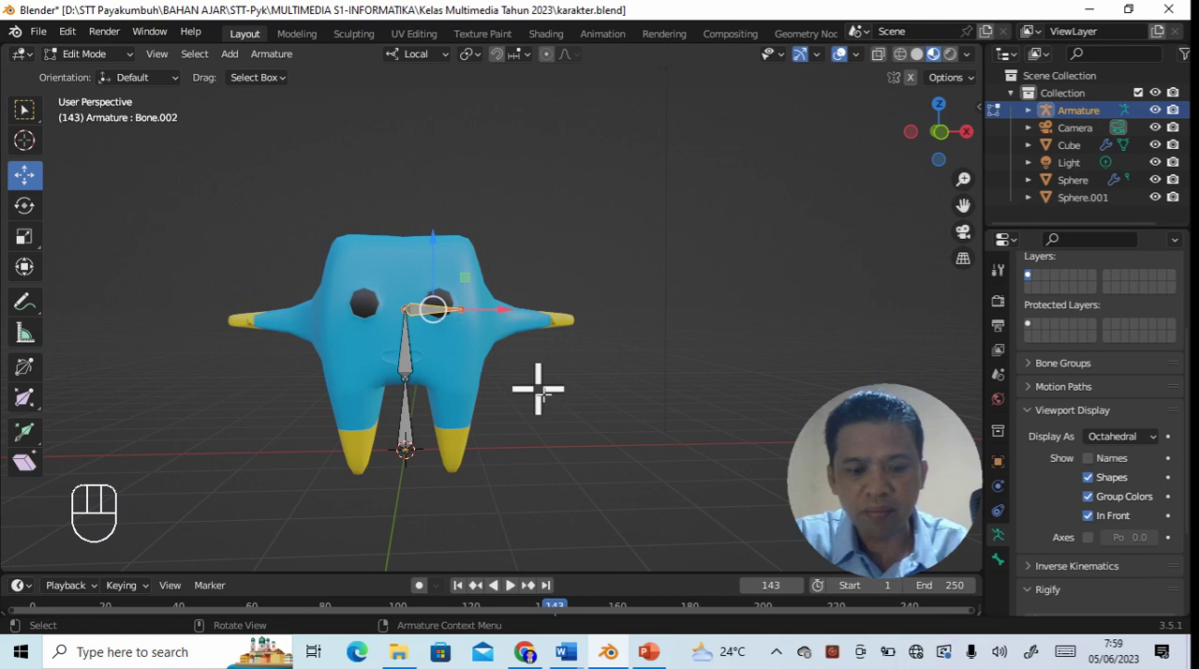
key("alt+p")
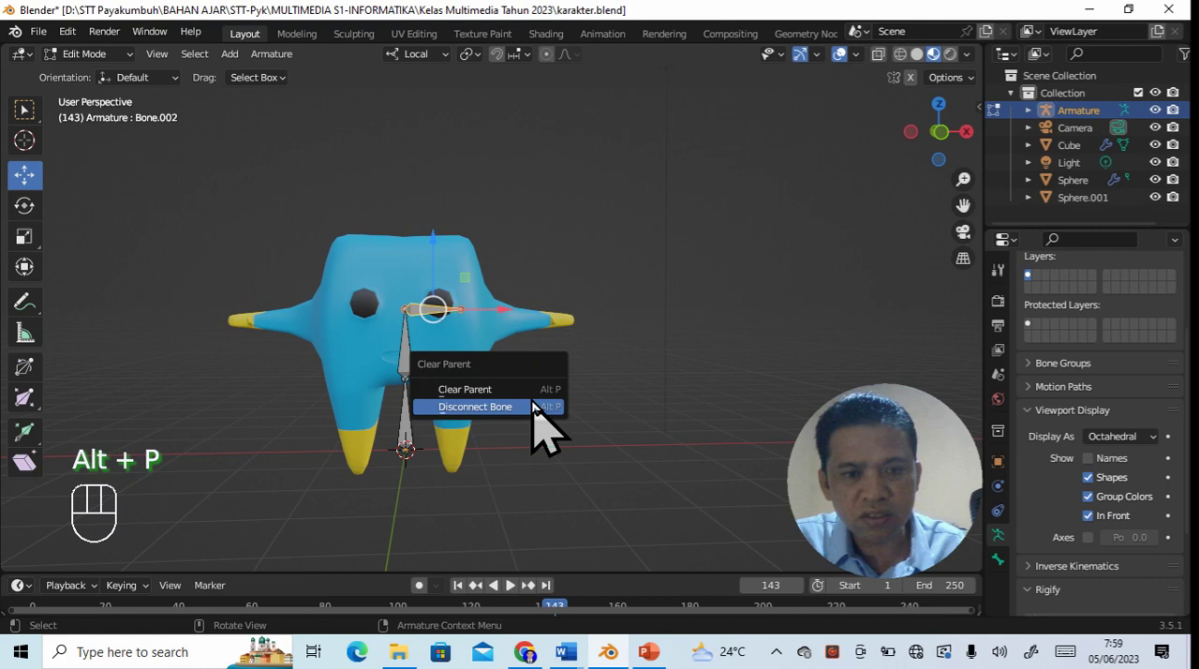
left_click(532, 401)
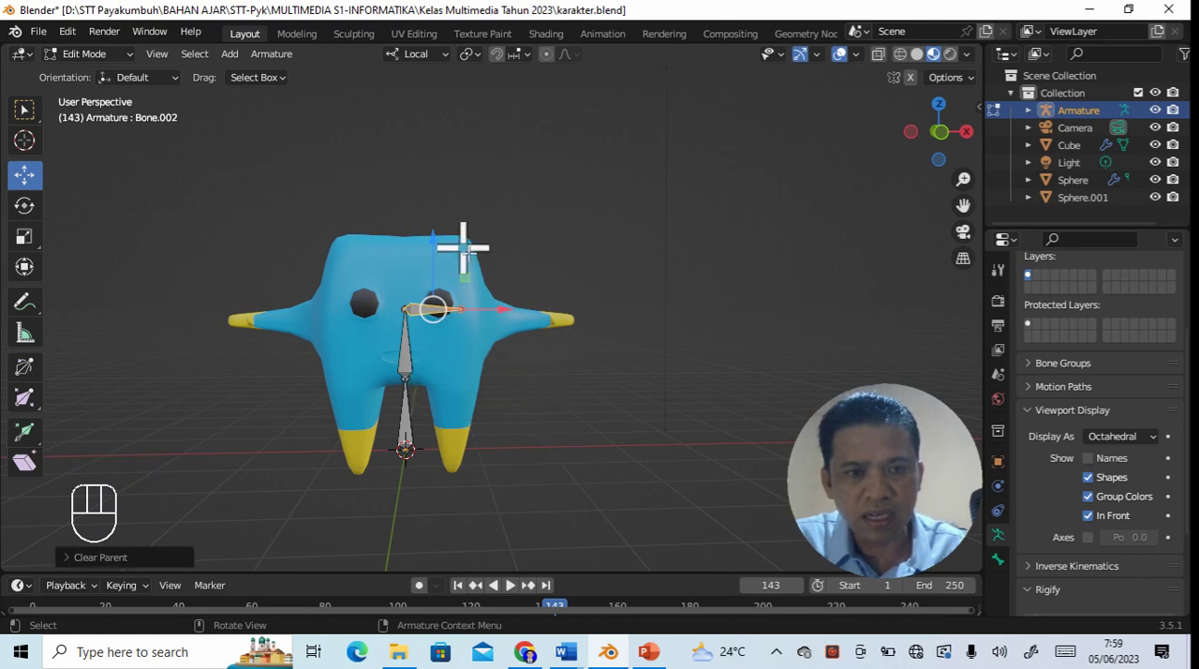
left_click_drag(441, 241, 436, 260)
left_click_drag(512, 324, 581, 313)
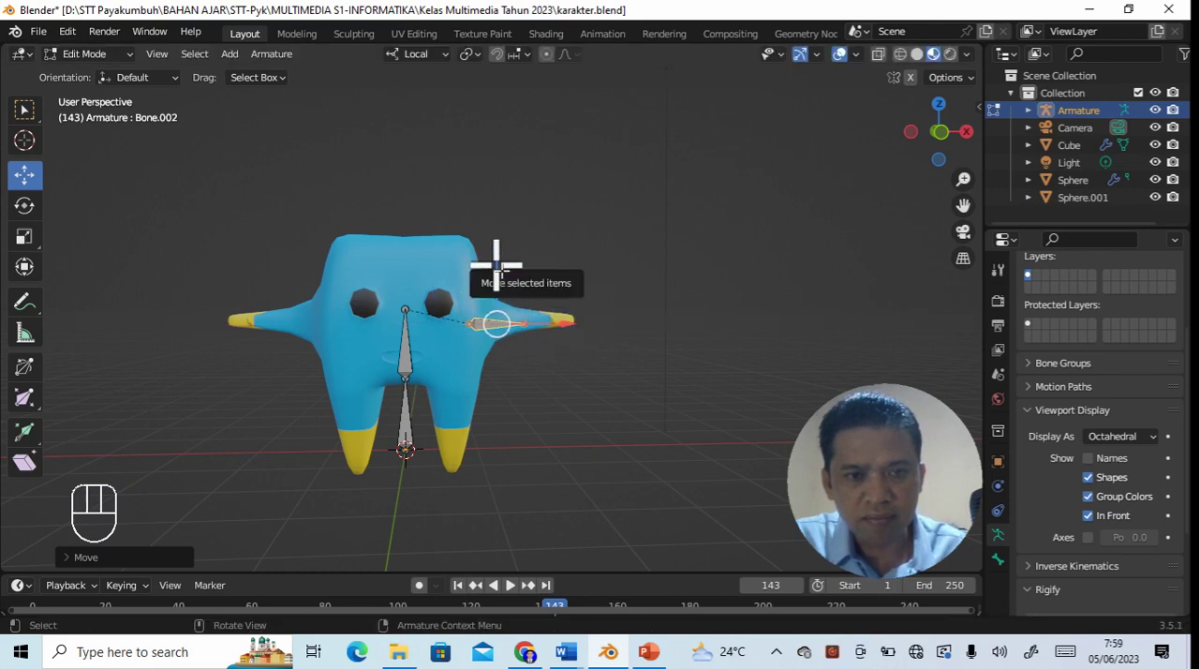
left_click_drag(497, 264, 493, 257)
mouse_move(571, 316)
left_mouse_down()
mouse_move(554, 316)
mouse_move(570, 319)
left_mouse_up()
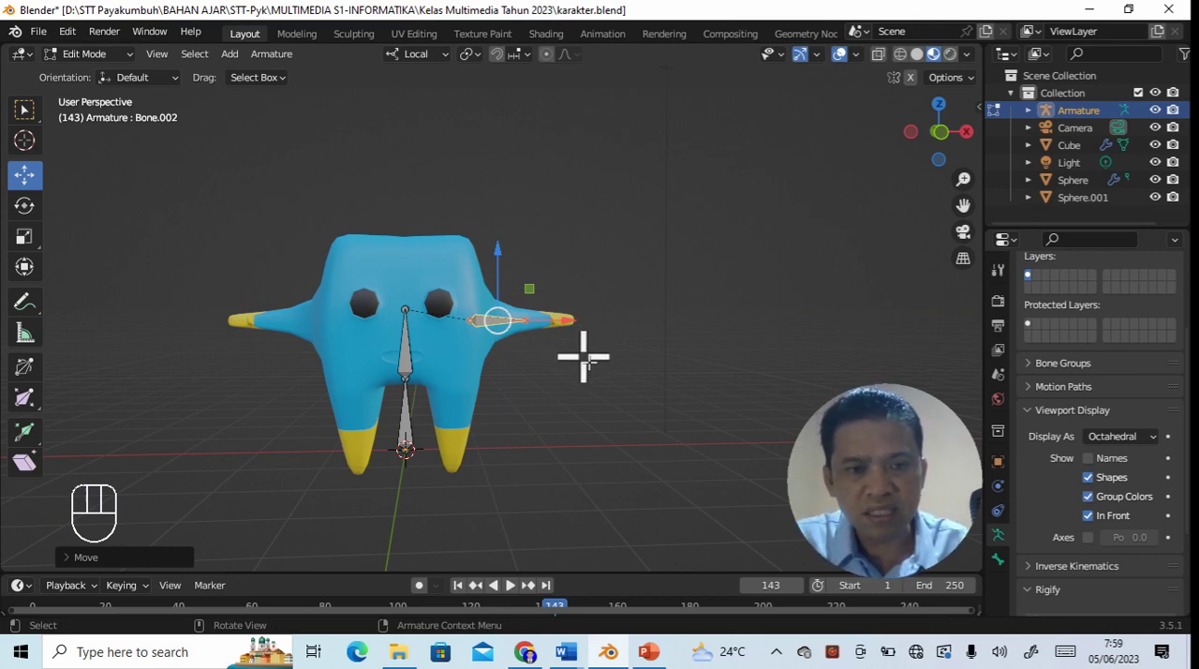
- Scale the shoulder bone to about 0.55 and shift it slightly along X back toward the body
key("s")
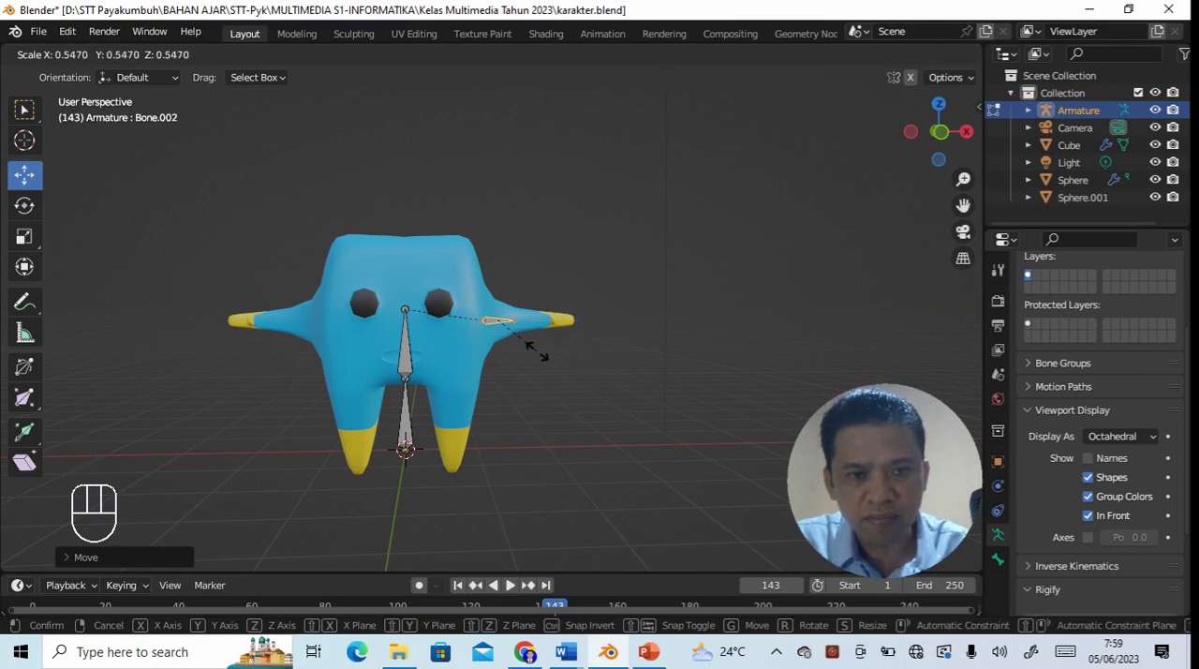
left_click(537, 351)
left_click_drag(567, 321, 562, 327)
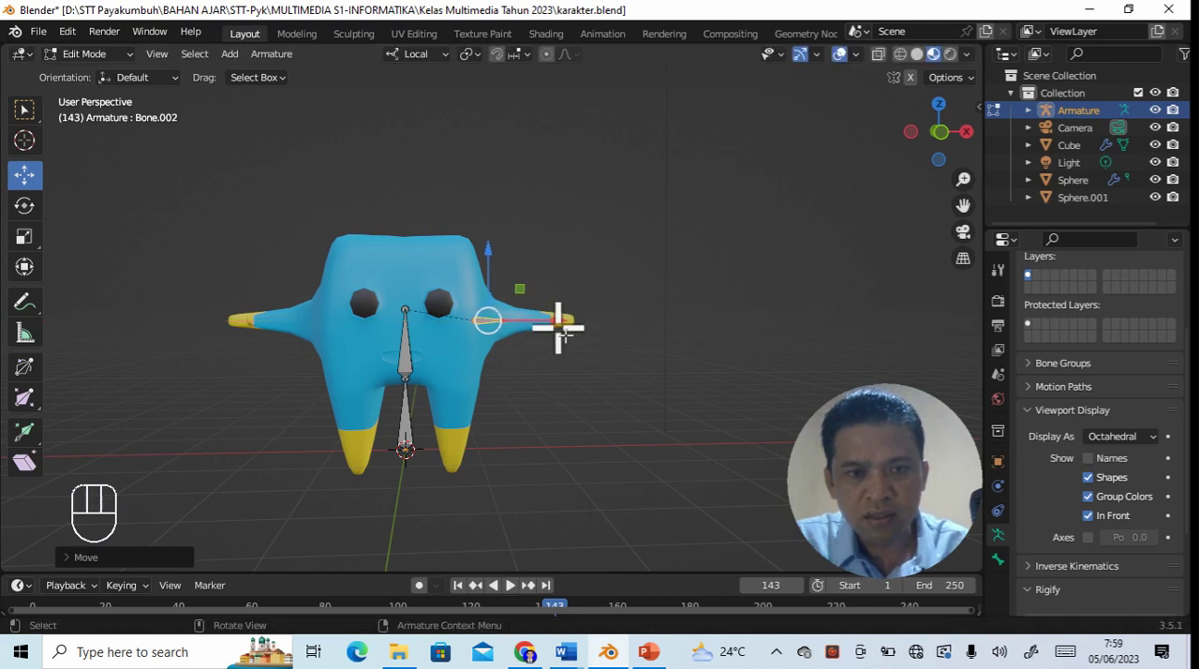
left_click(625, 402)
- Extrude a second arm bone from the shoulder bone's tip outward along X to the middle of the arm
left_click(507, 323)
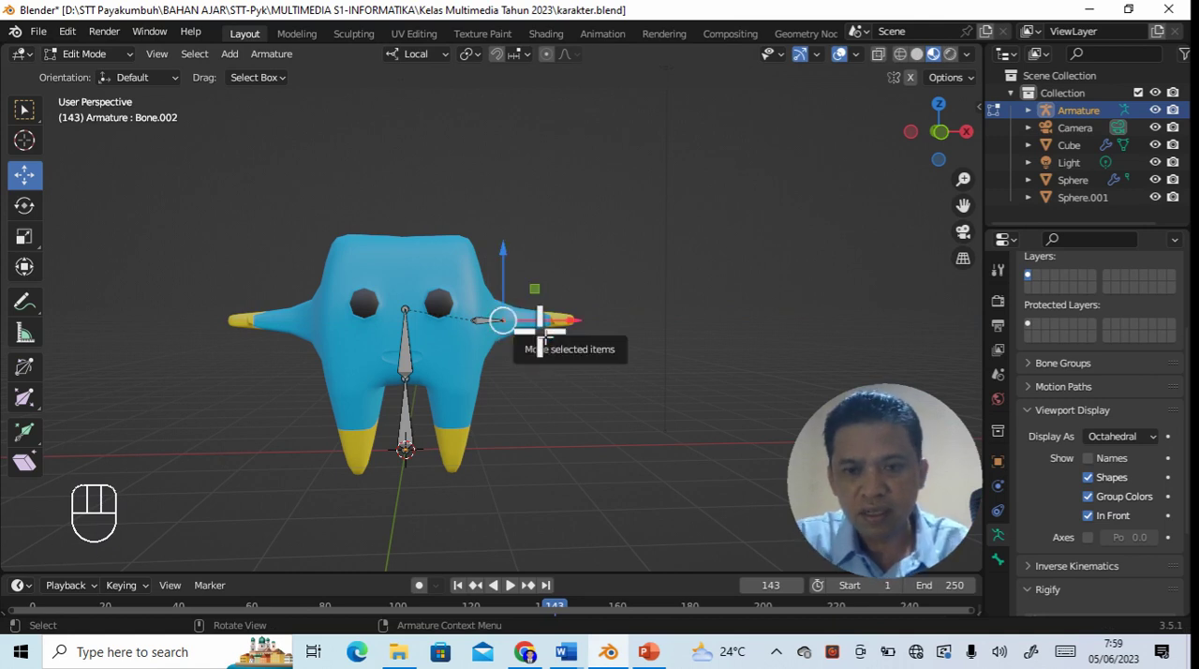
key("e")
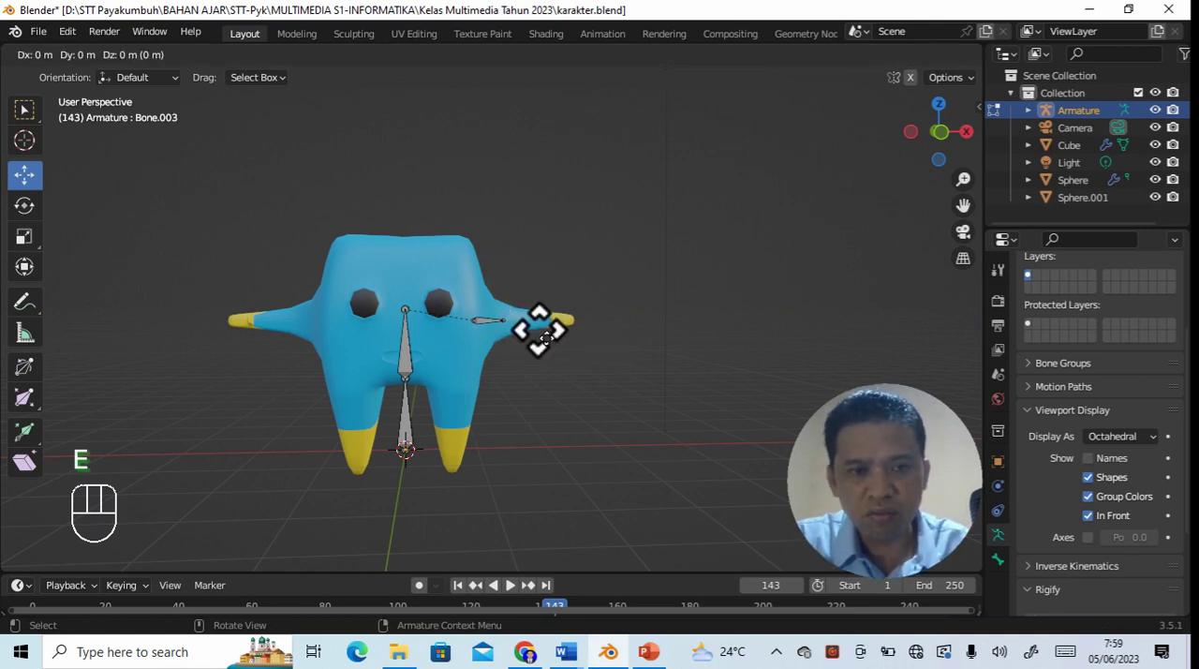
key("Return")
left_click_drag(585, 325, 599, 327)
left_click(601, 355)
- Extrude a third arm bone along X to the wrist, just before the yellow hand, and select its tip
left_click(527, 320)
key("e")
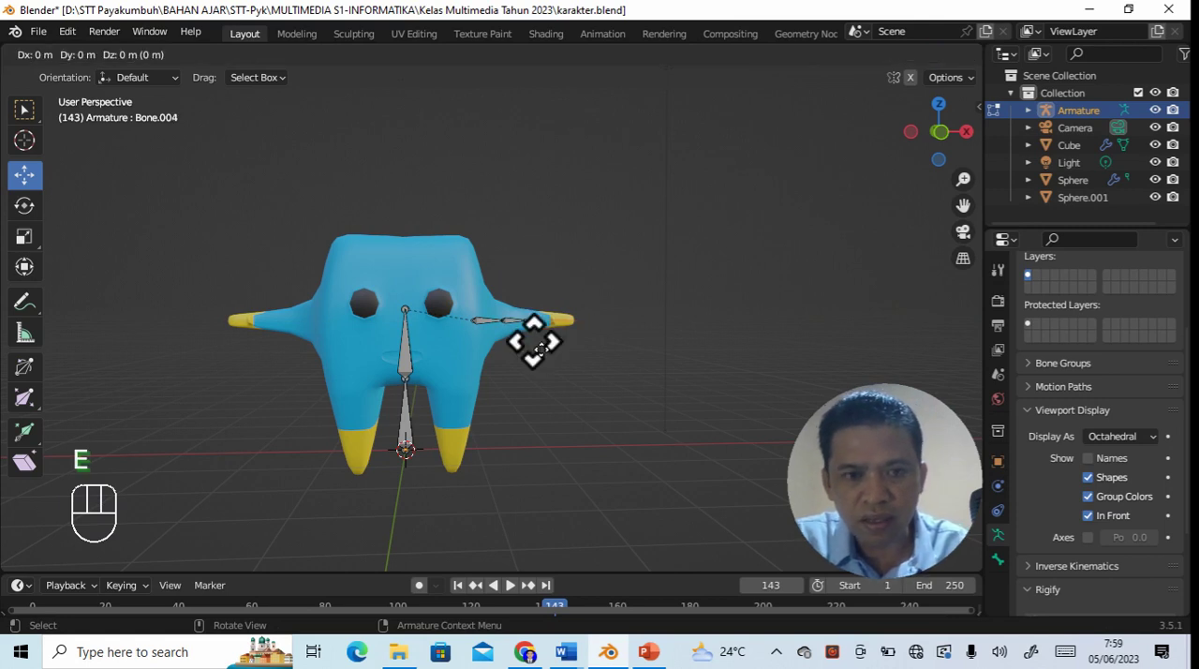
key("Return")
left_click_drag(594, 323, 615, 323)
left_click(615, 375)
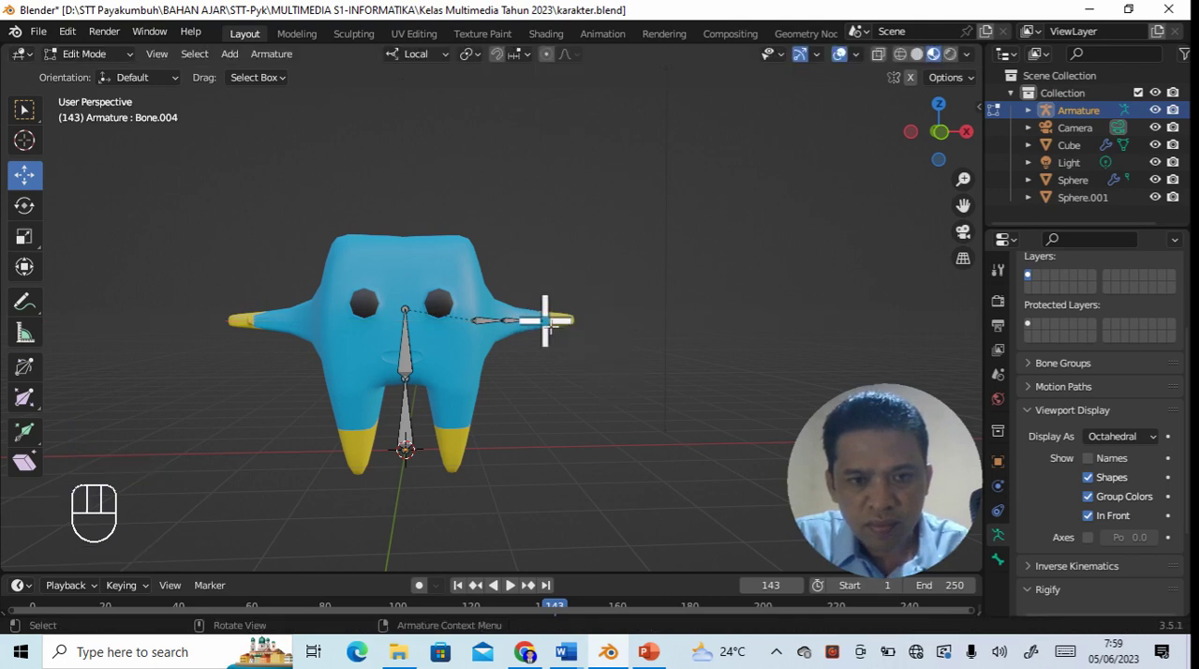
left_click(545, 322)
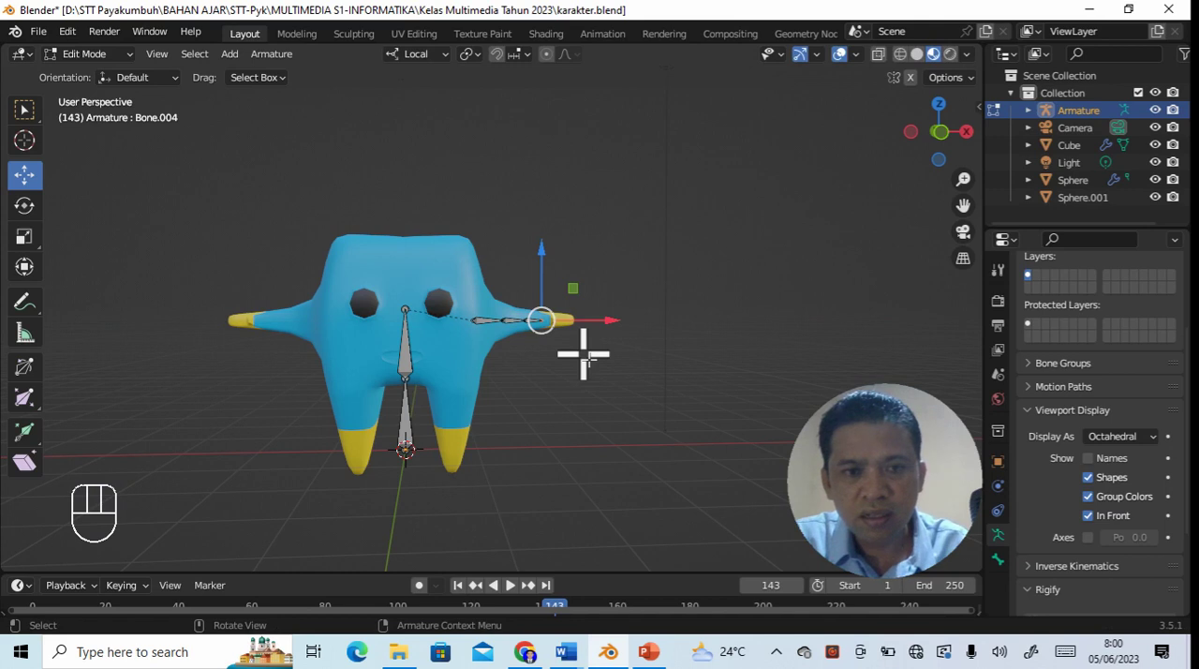
- Extrude a fourth arm bone along X from the wrist into the yellow hand on the +X side, and clear the selection
key("e")
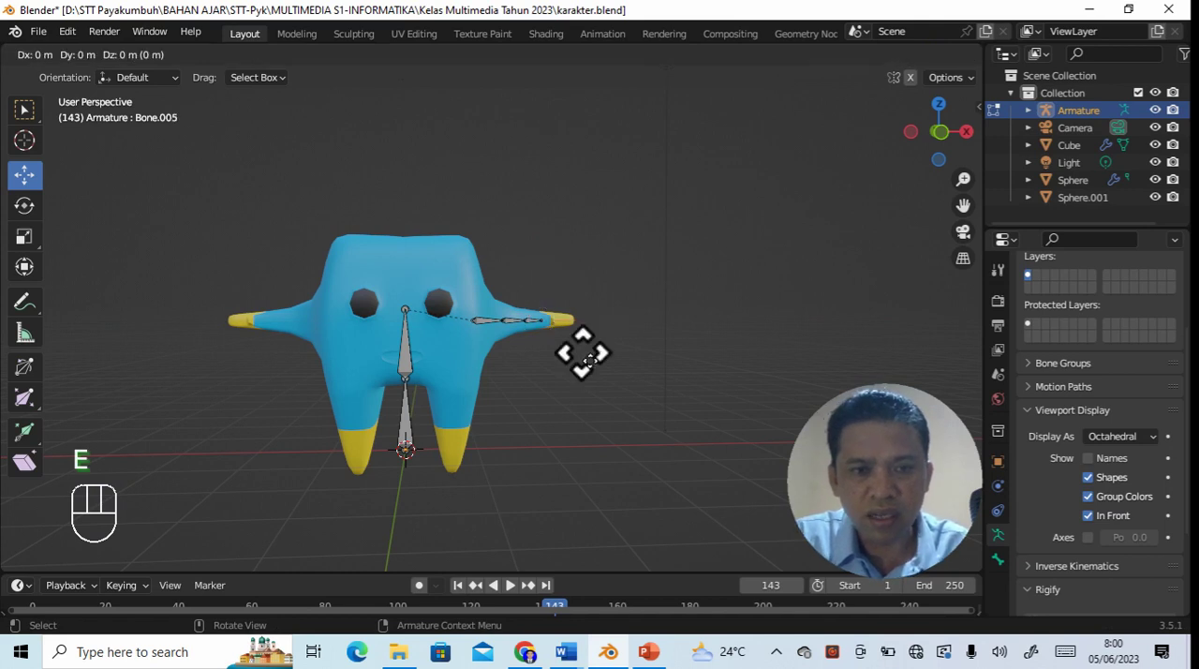
key("Return")
left_click_drag(609, 326, 635, 323)
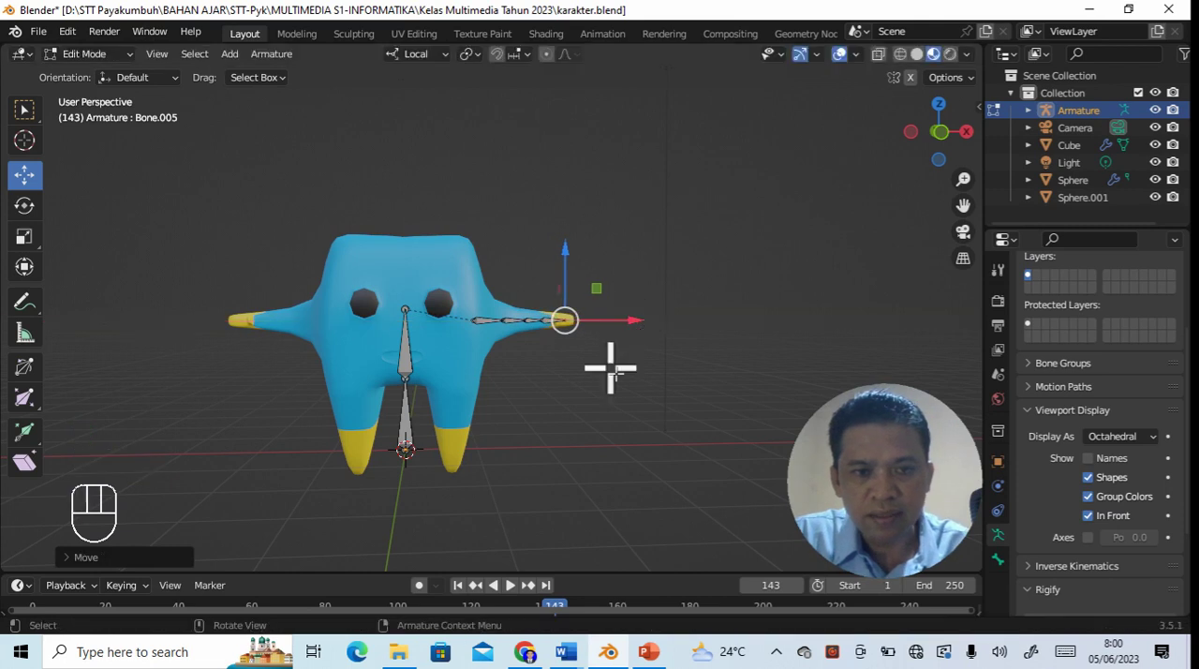
left_click(586, 442)
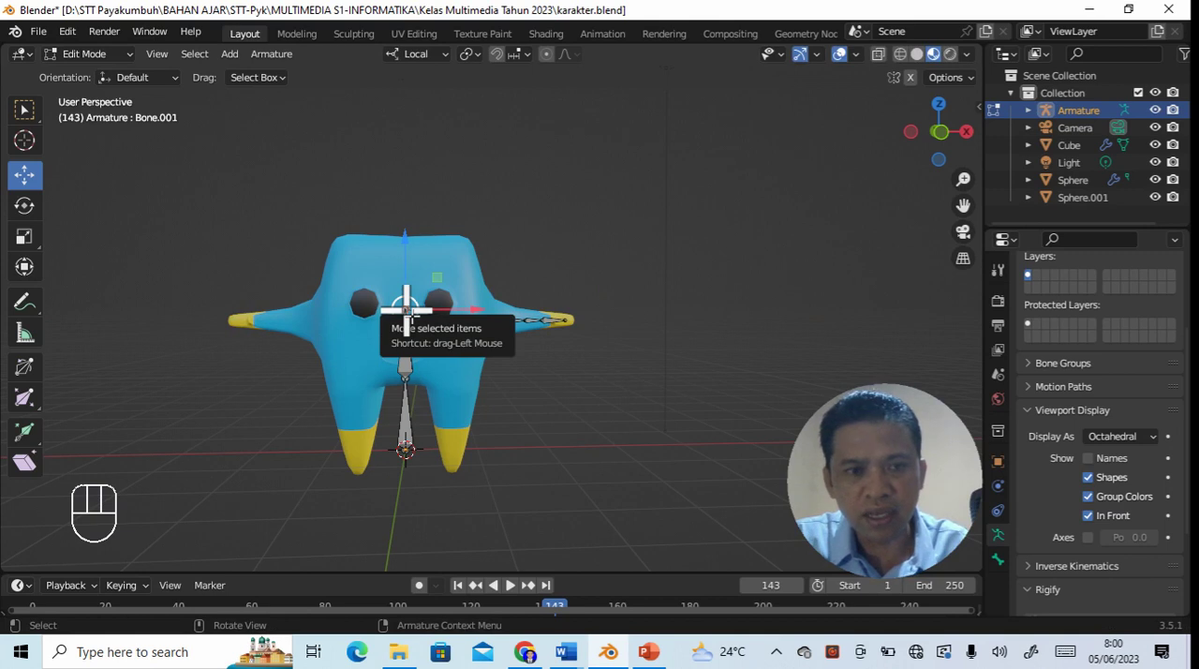
- Extrude a sideways bone from the upper body bone's tip along -X to the eye on that side
left_click(405, 309)
key("e")
key("Return")
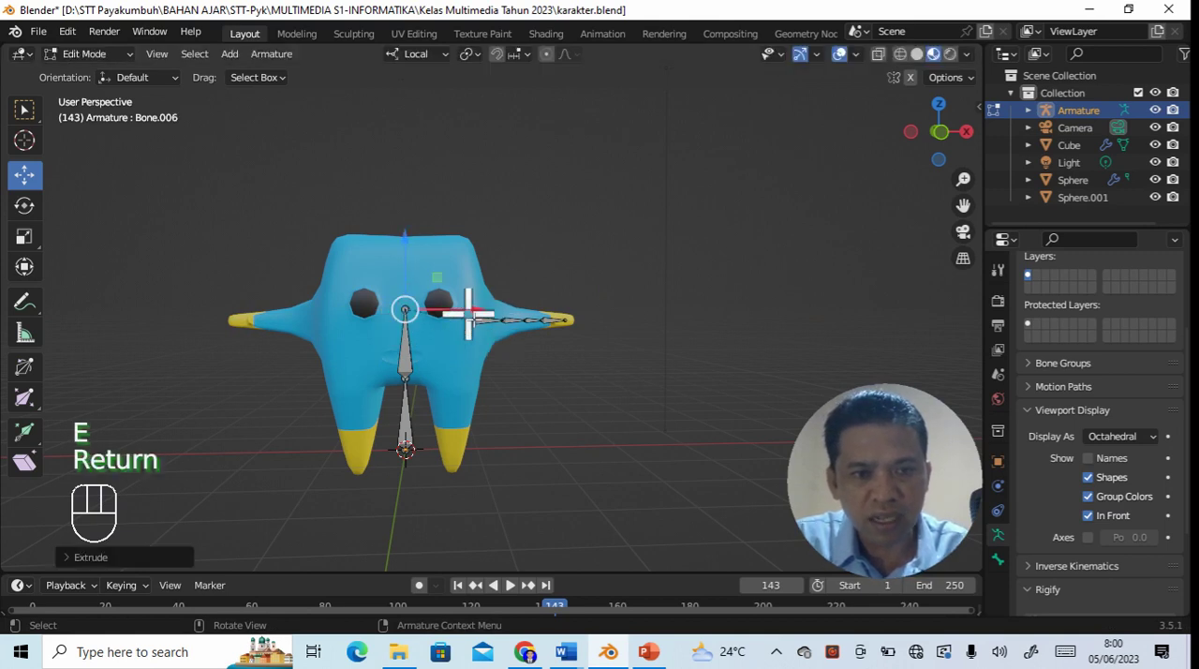
left_click_drag(466, 316, 436, 309)
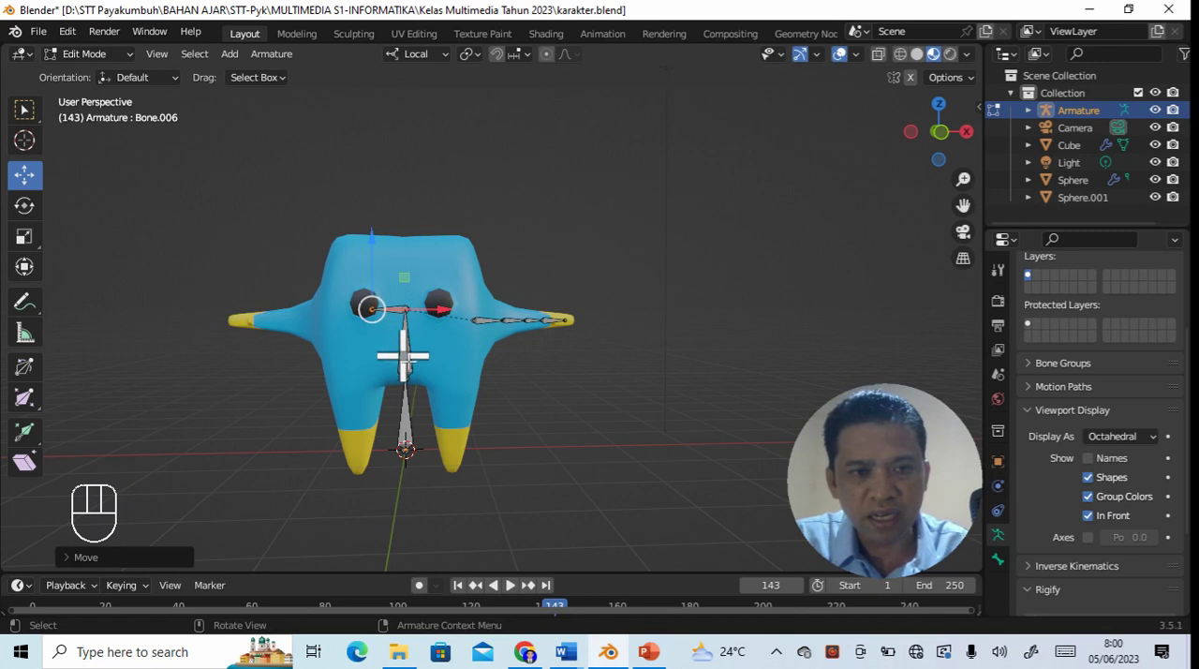
left_click(464, 377)
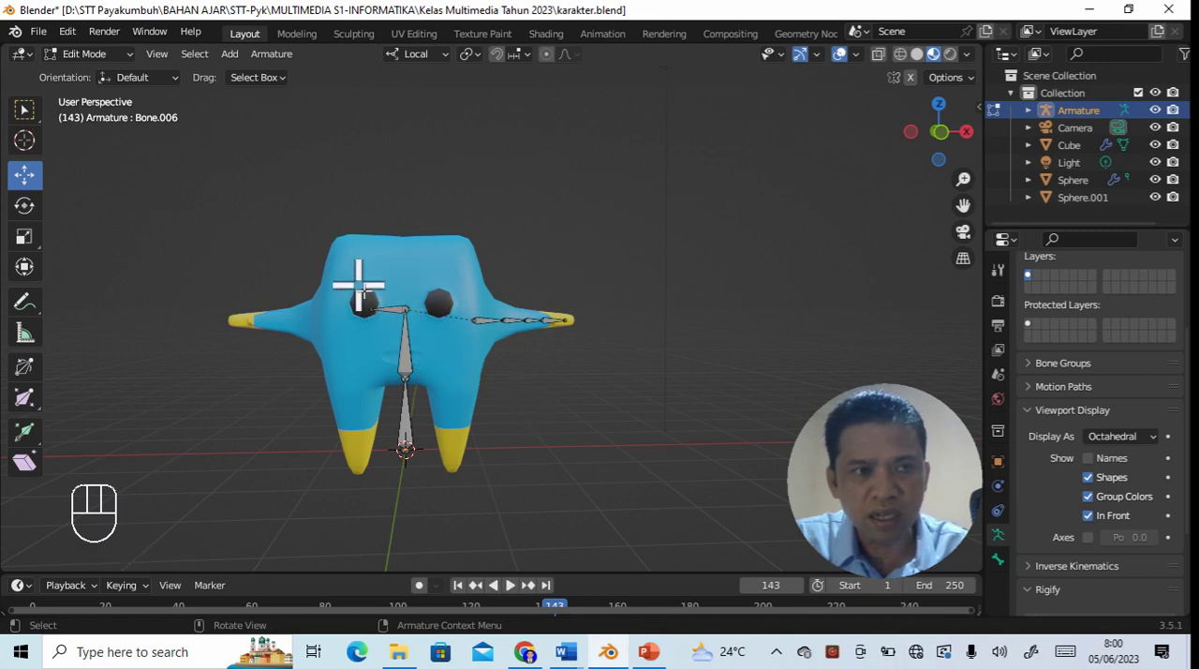
left_click(120, 54)
left_click(103, 74)
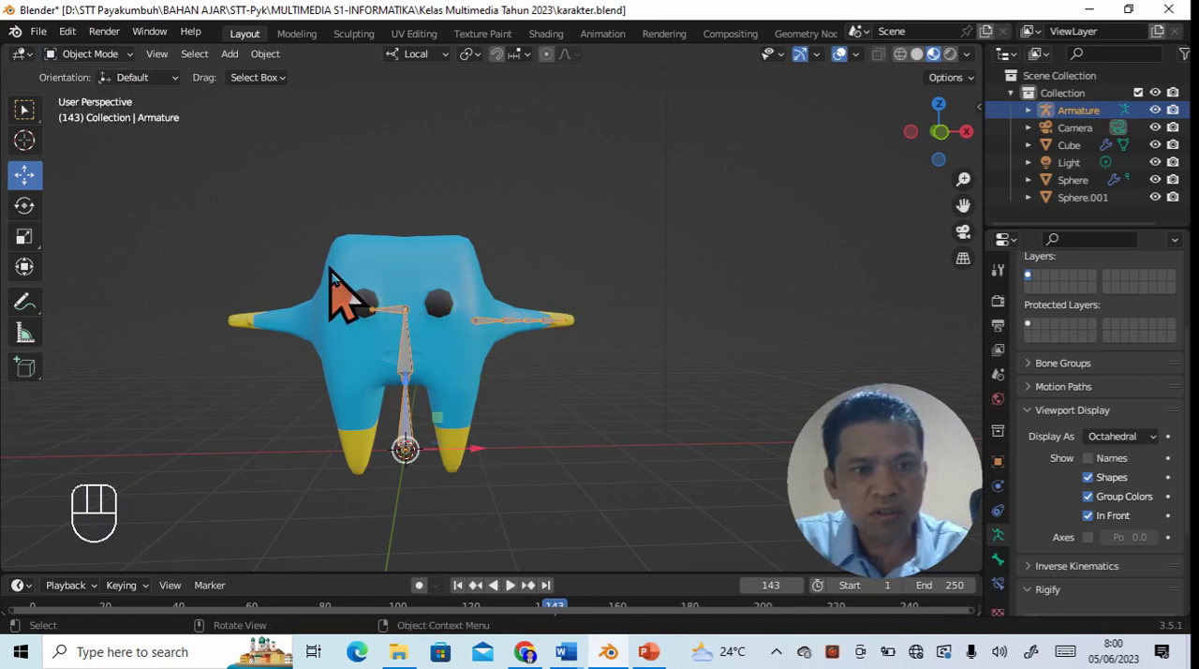
left_click(575, 393)
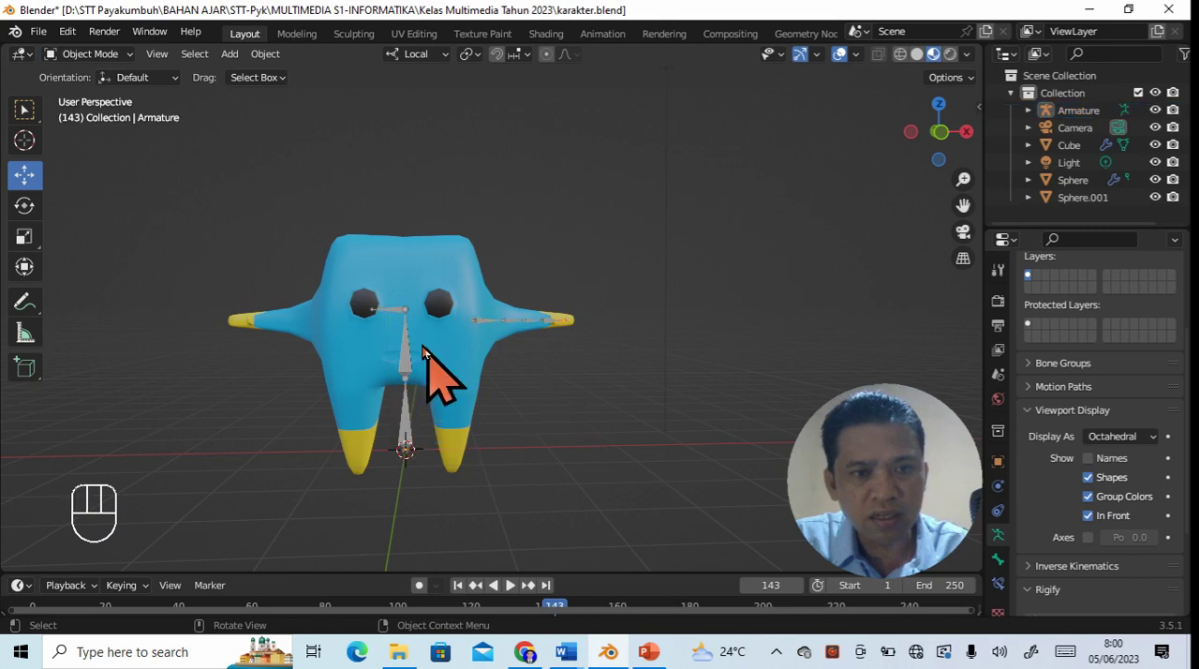
left_click(394, 314)
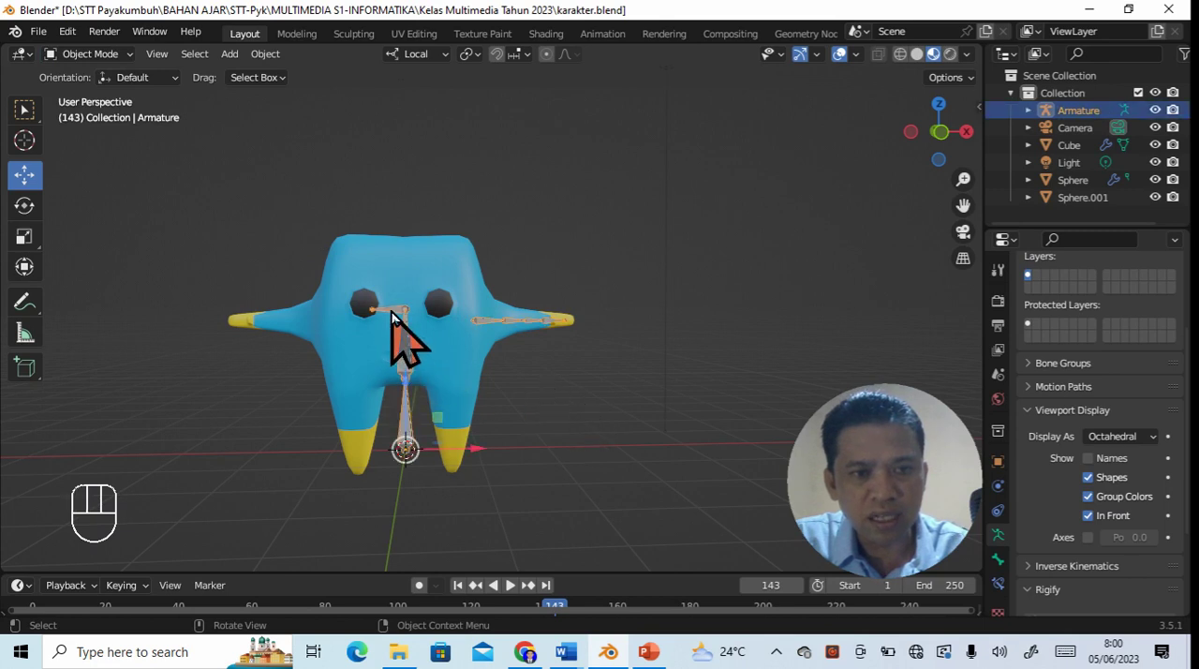
left_click(113, 54)
left_click(103, 94)
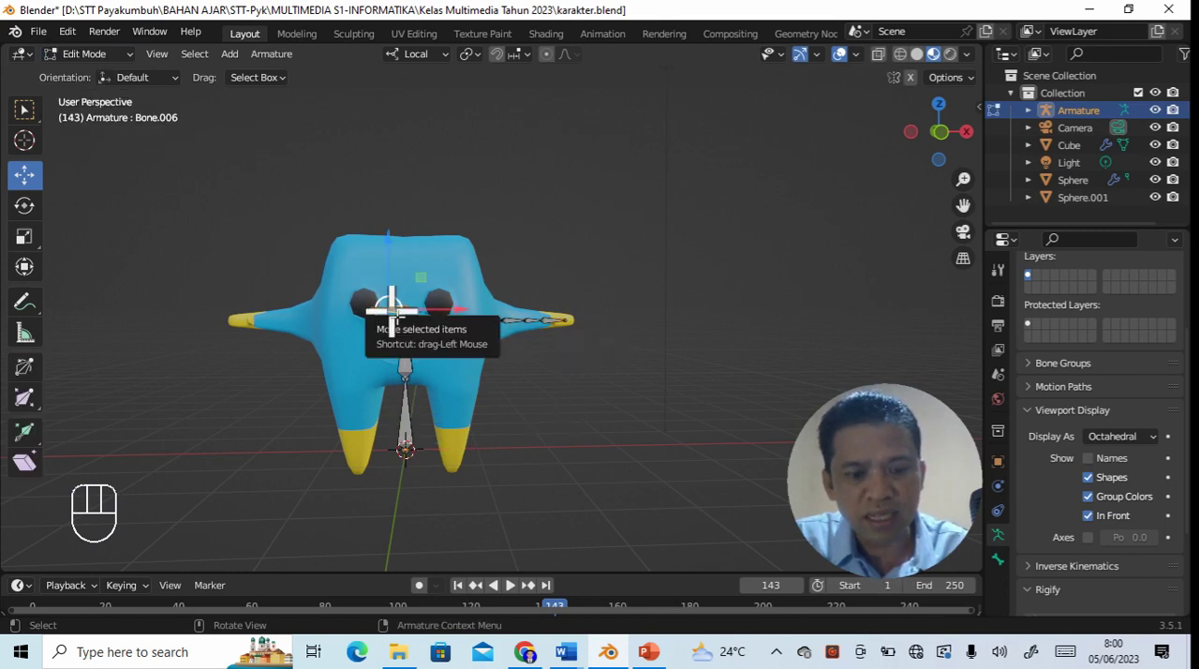
- Disconnect the -X sideways bone from the body bone and fit it, slightly scaled down, into the -X shoulder in line with the arm
key("alt+p")
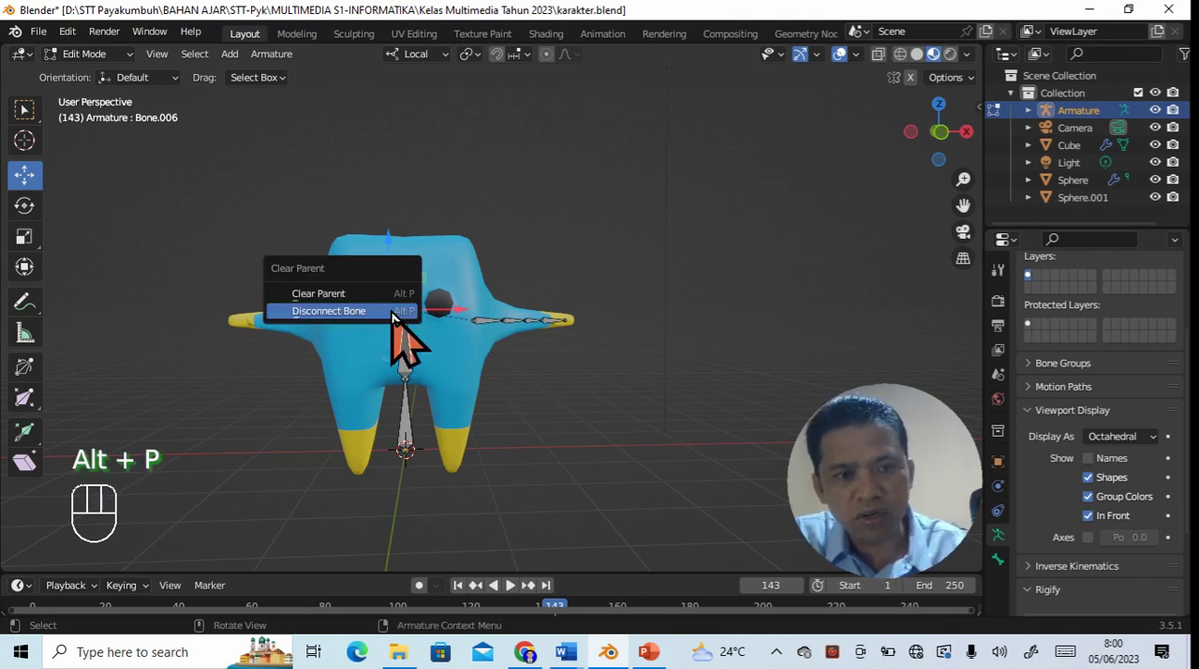
left_click(329, 311)
left_click_drag(395, 251, 384, 340)
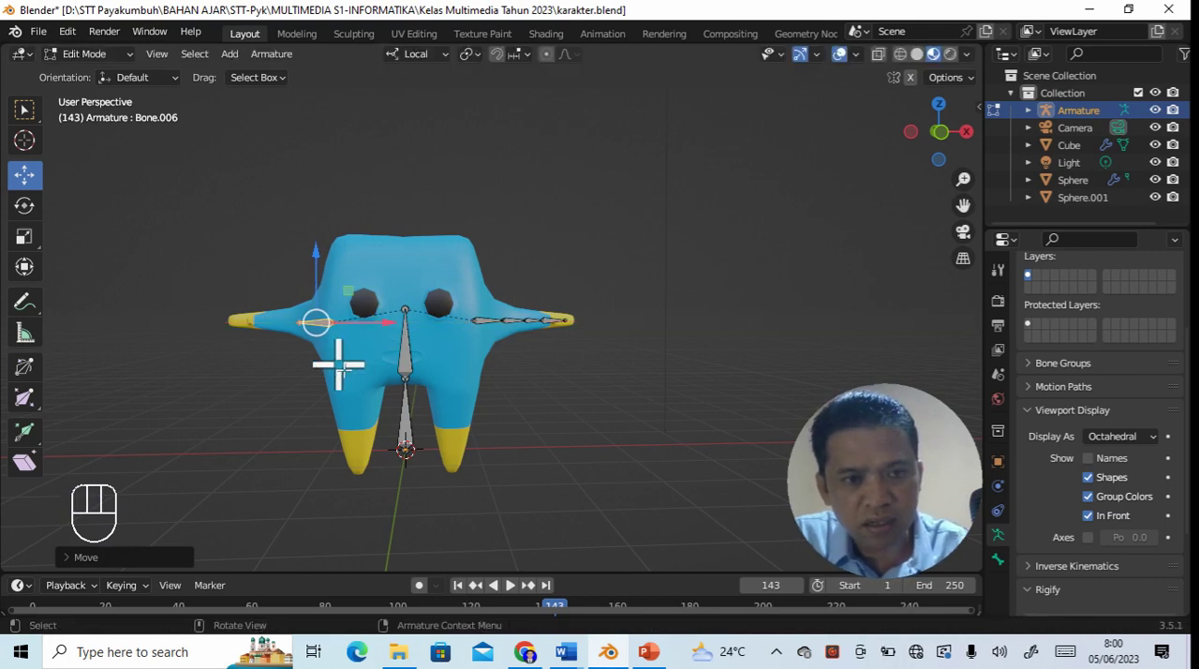
key("s")
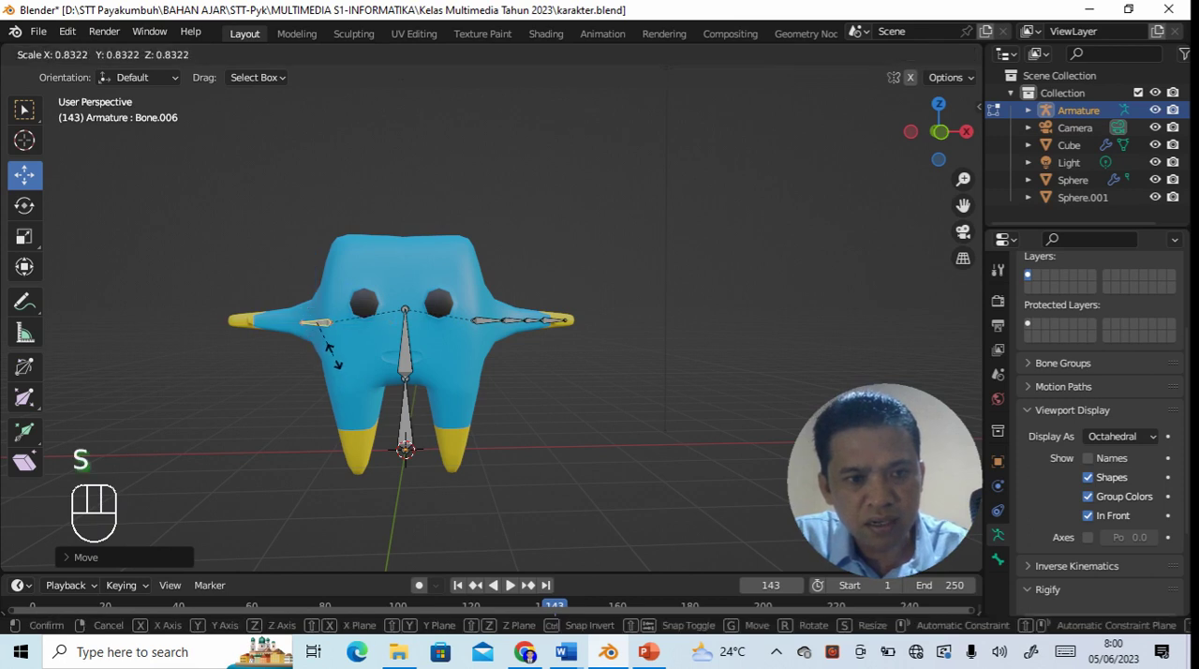
left_click(332, 354)
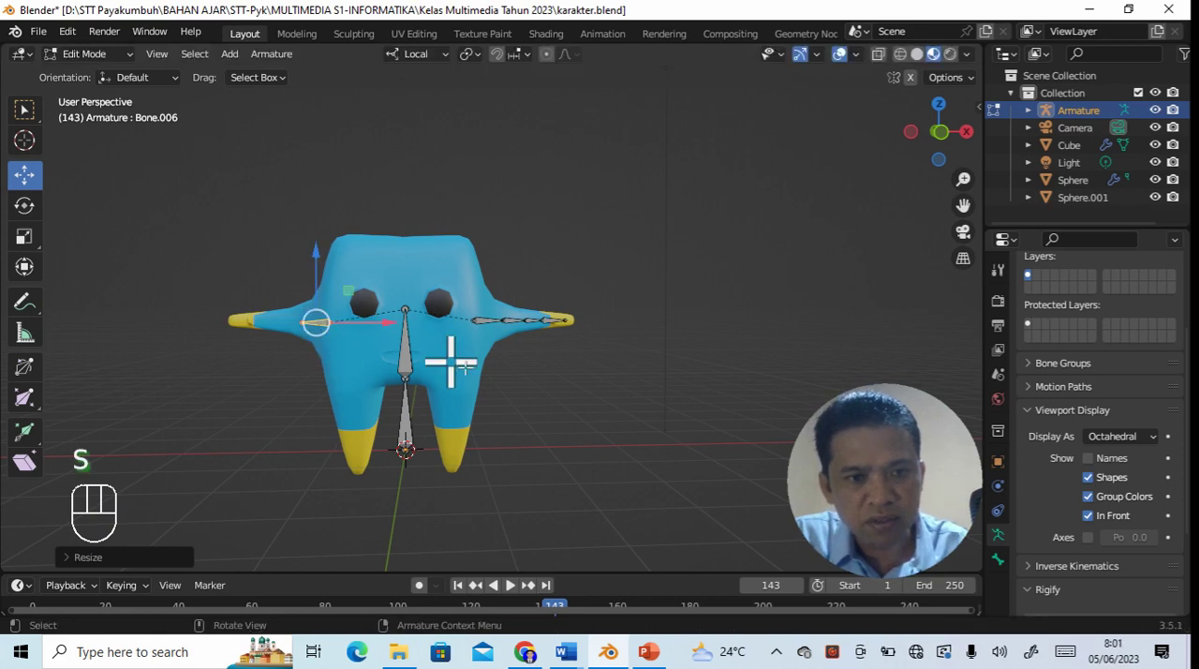
- Extrude a second arm bone from the -X shoulder bone's outer tip outward along X to the middle of the arm
left_click(297, 324)
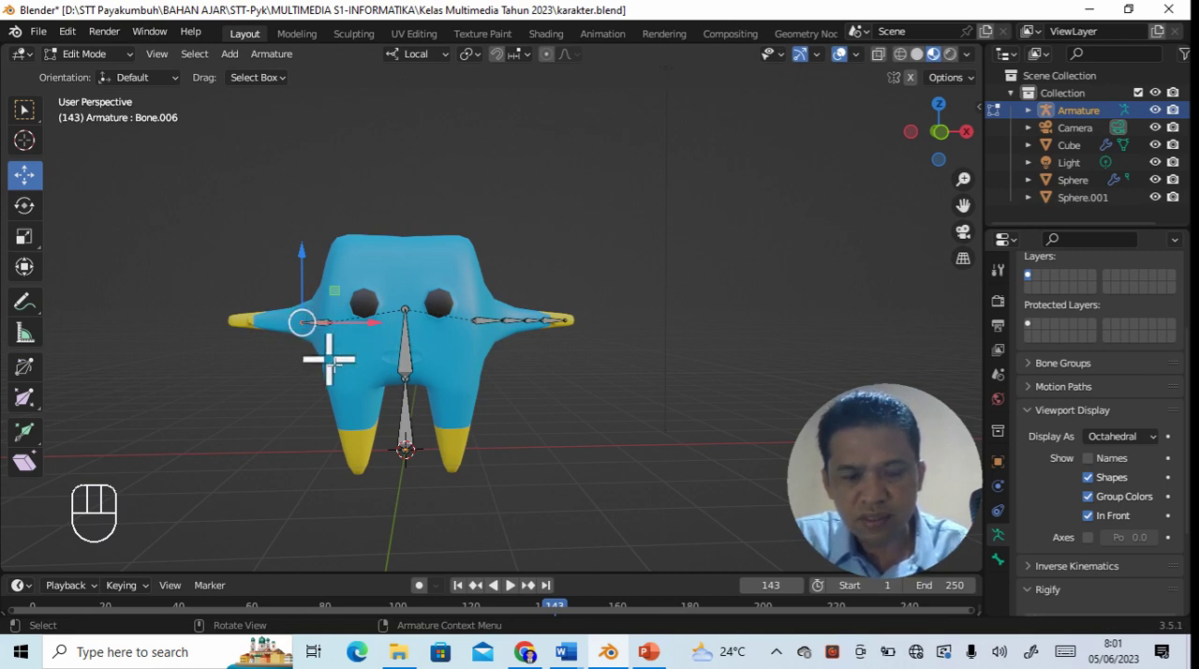
key("e")
key("Return")
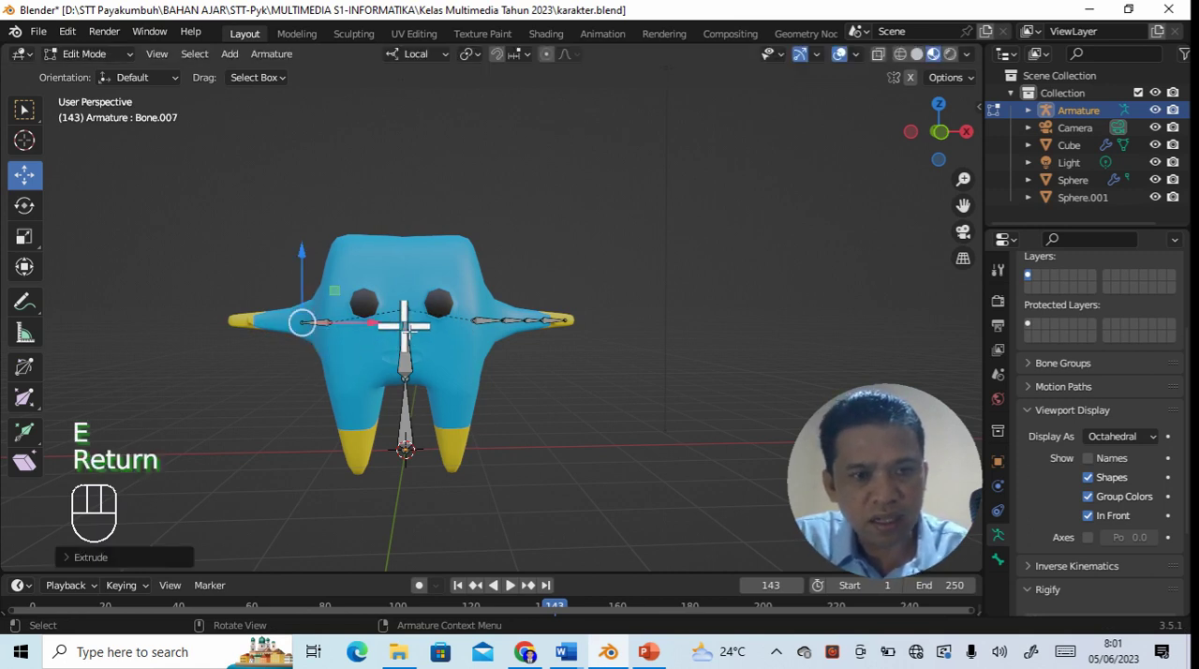
left_click_drag(380, 322, 345, 327)
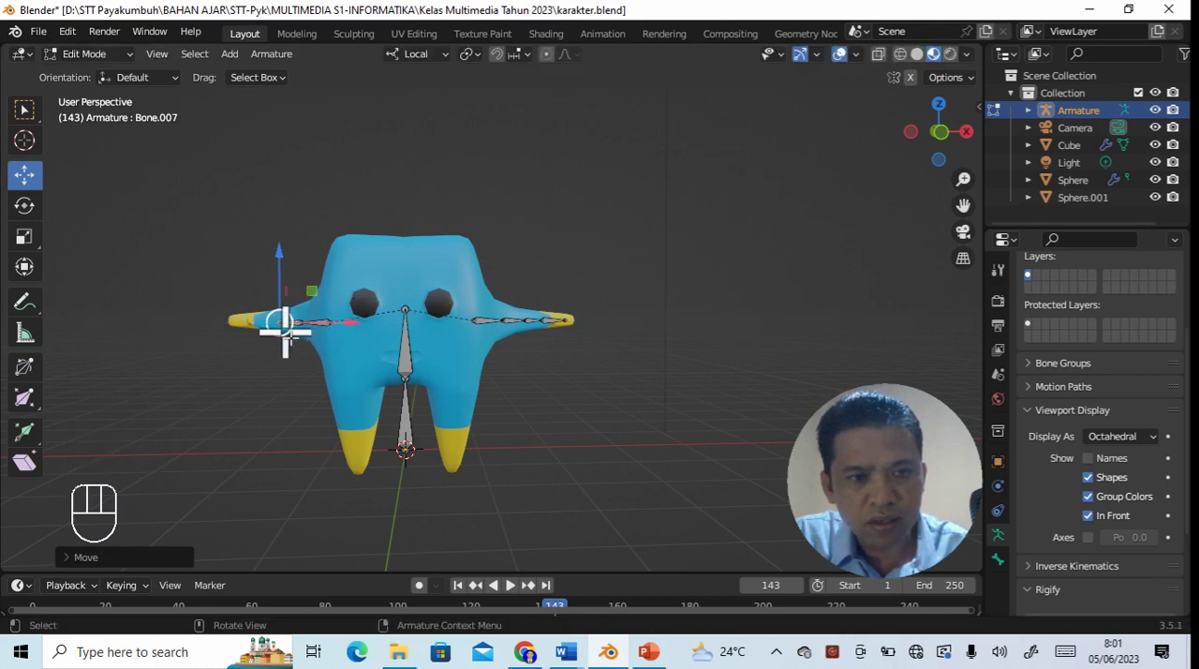
- Extrude a third bone along X from the middle of the -X arm to the wrist, just before the yellow hand
left_click(283, 328)
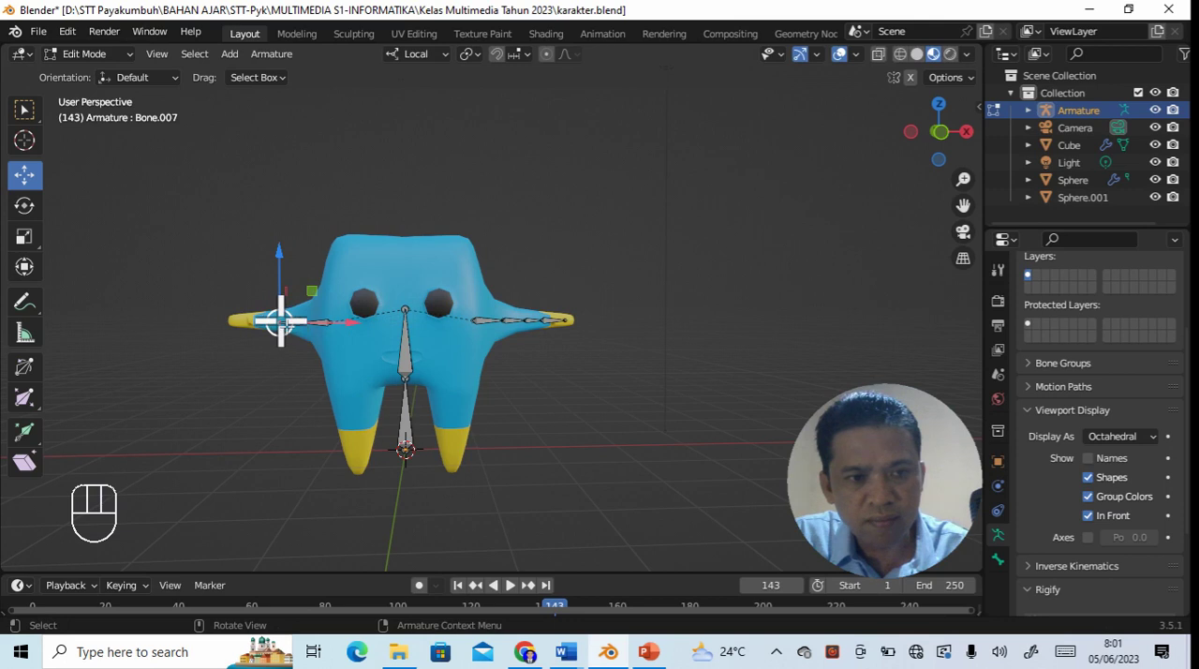
key("e")
key("Return")
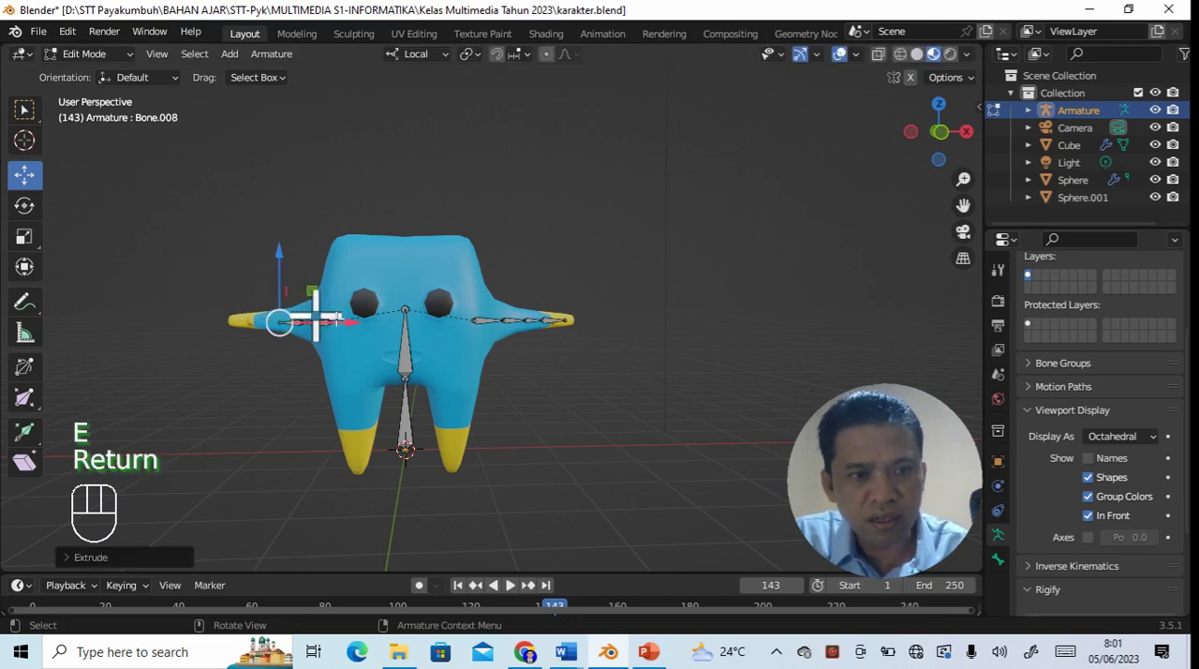
left_click_drag(362, 325, 322, 330)
left_click(237, 327)
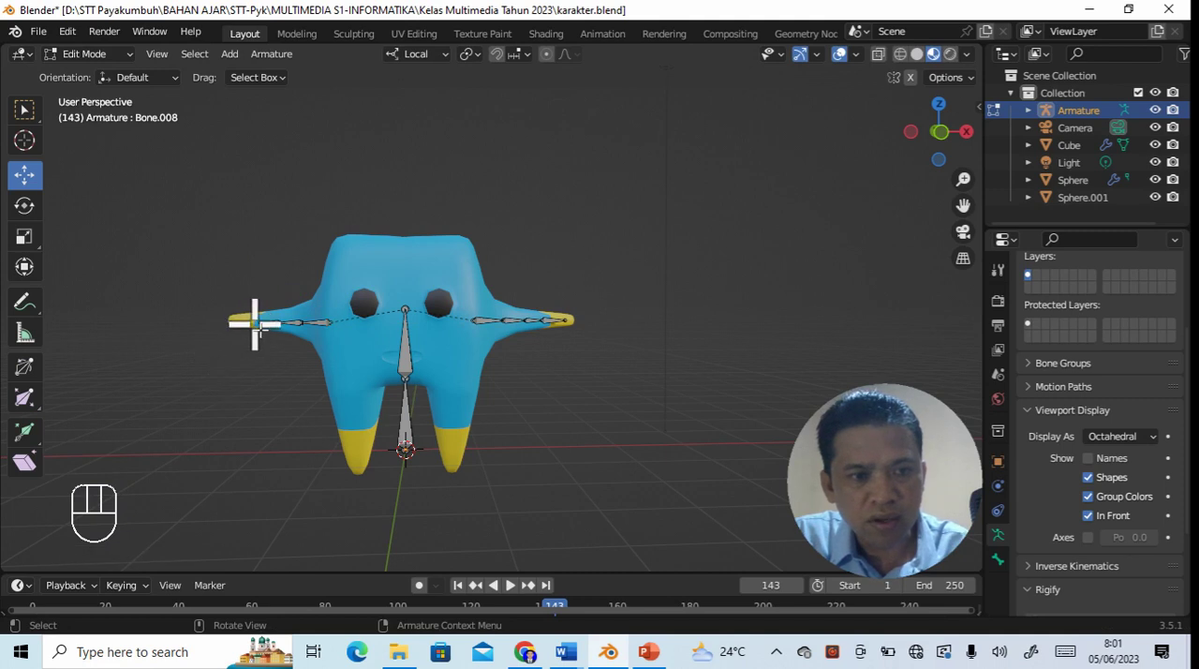
- Extrude a fourth arm bone along X from the -X wrist to the end of the yellow hand
left_click(256, 323)
key("e")
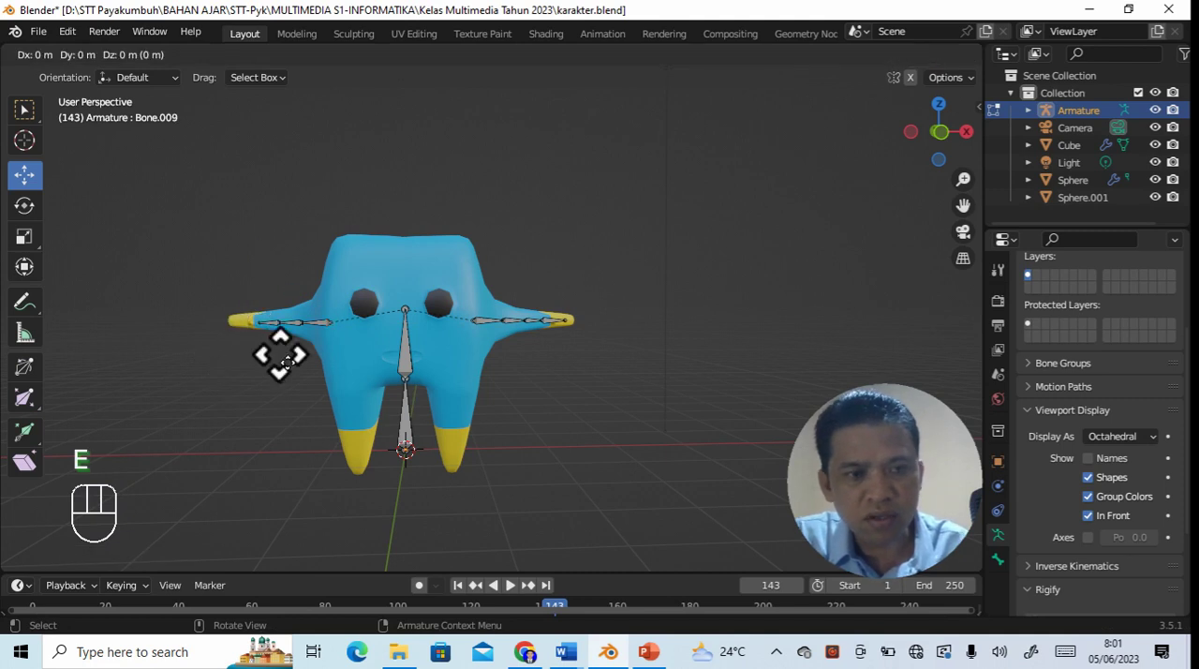
key("Return")
left_click_drag(322, 323, 308, 329)
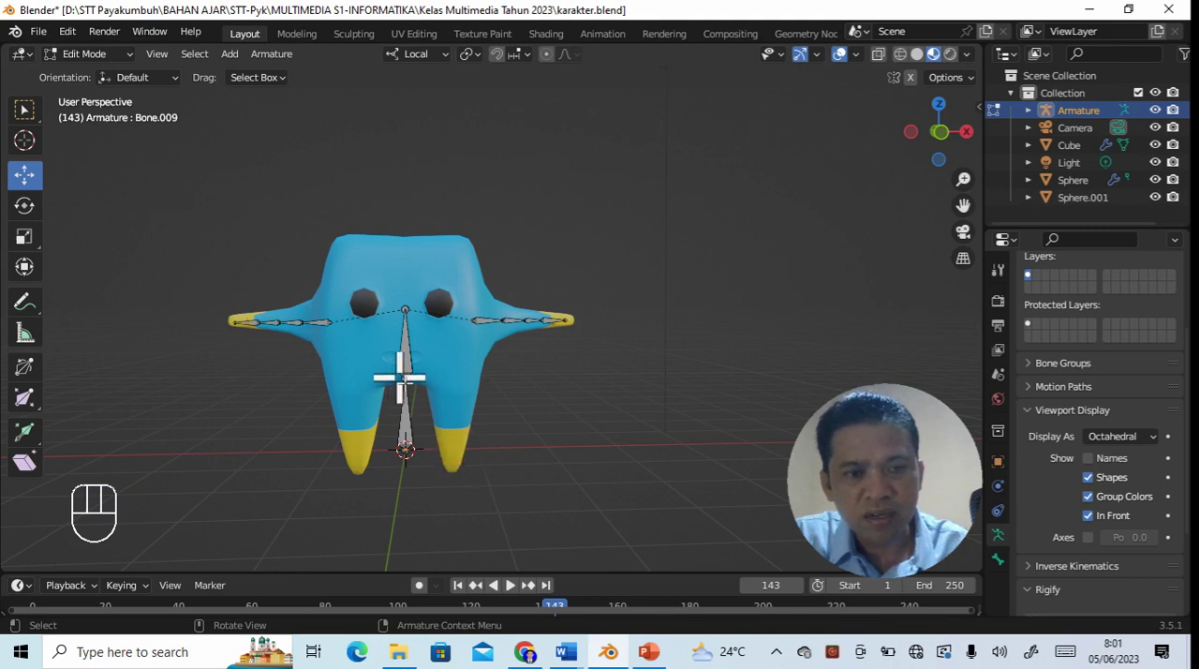
- Extrude a short bone along +X from the joint between the two body bones toward the +X leg
left_click(405, 378)
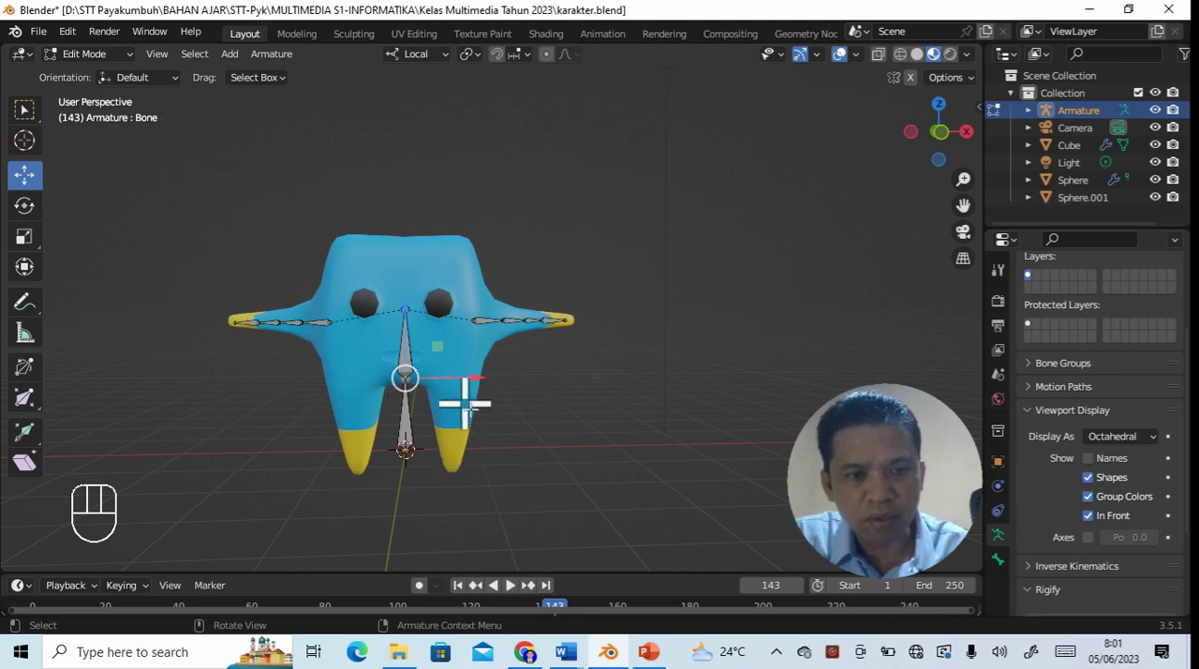
key("e")
key("Return")
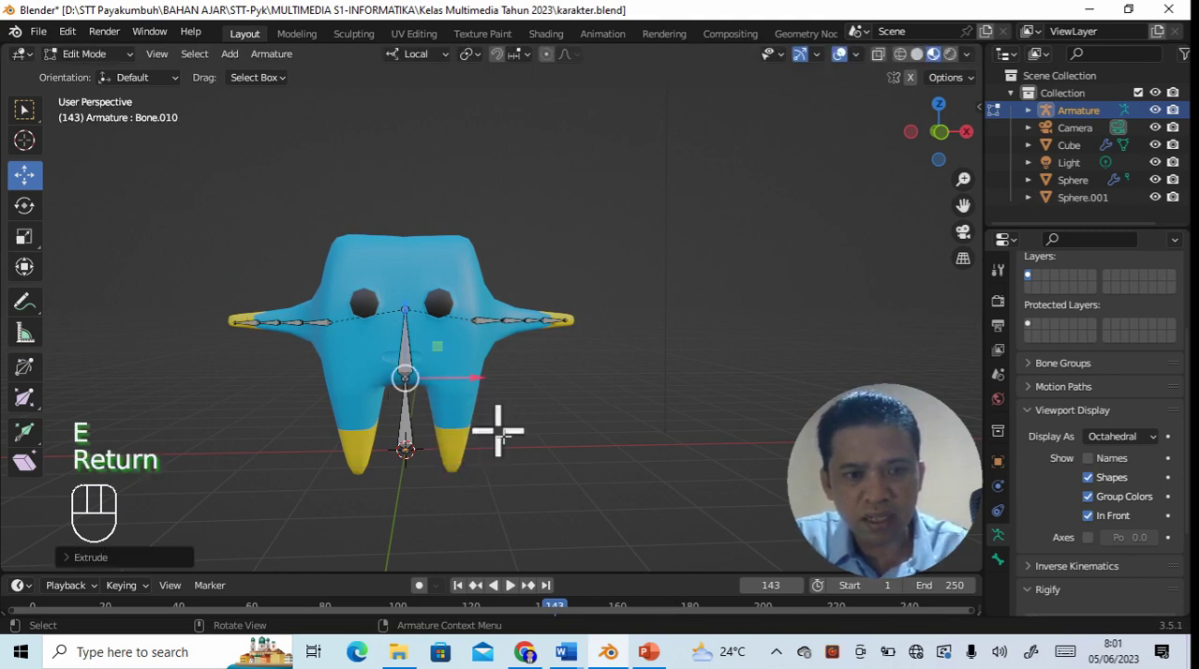
left_click_drag(473, 379, 502, 387)
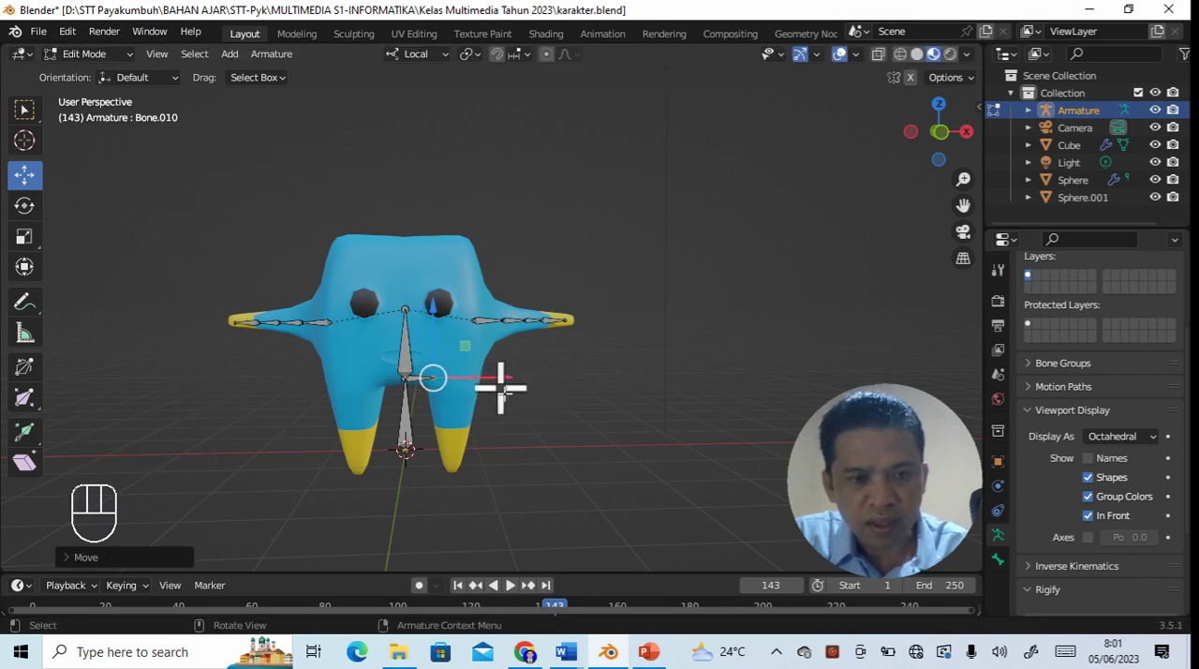
- Disconnect the short hip bone from its parent and move it along X to the top of the +X leg
left_click(416, 379)
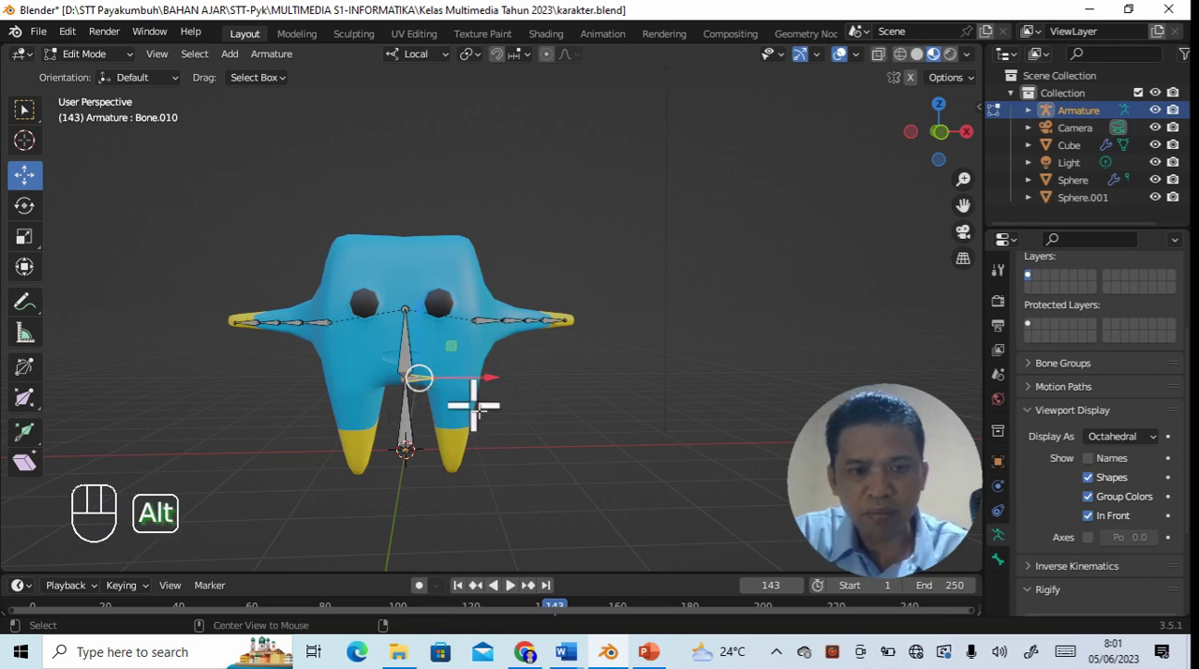
key("alt+p")
left_click(476, 409)
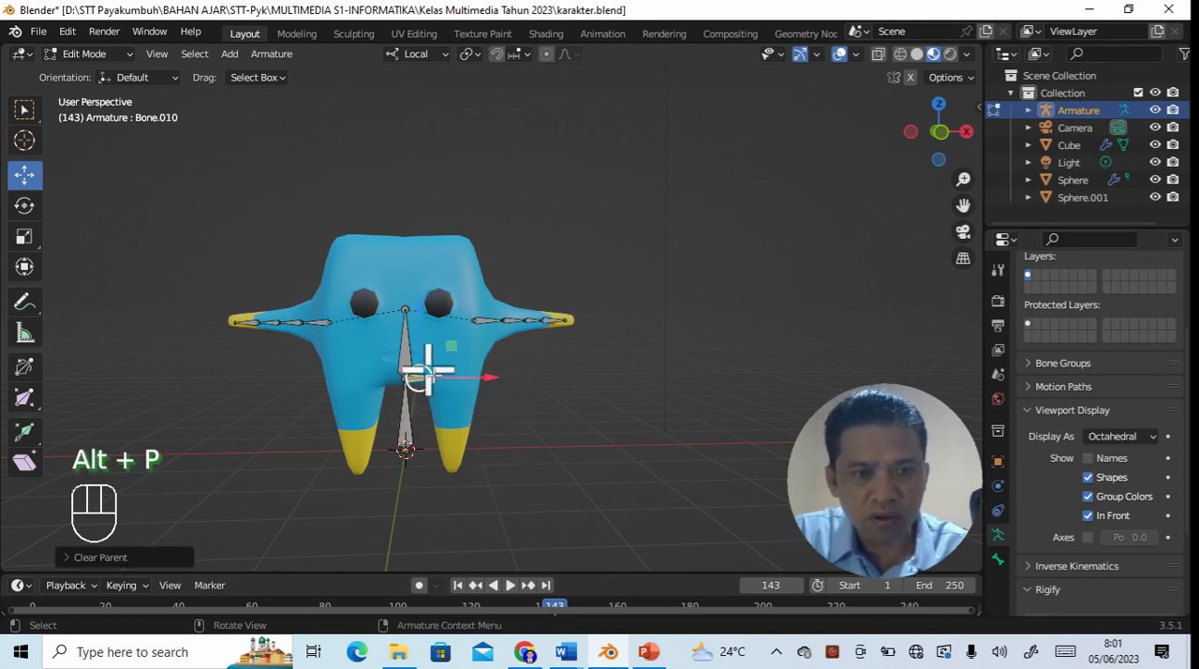
left_click_drag(497, 382, 541, 378)
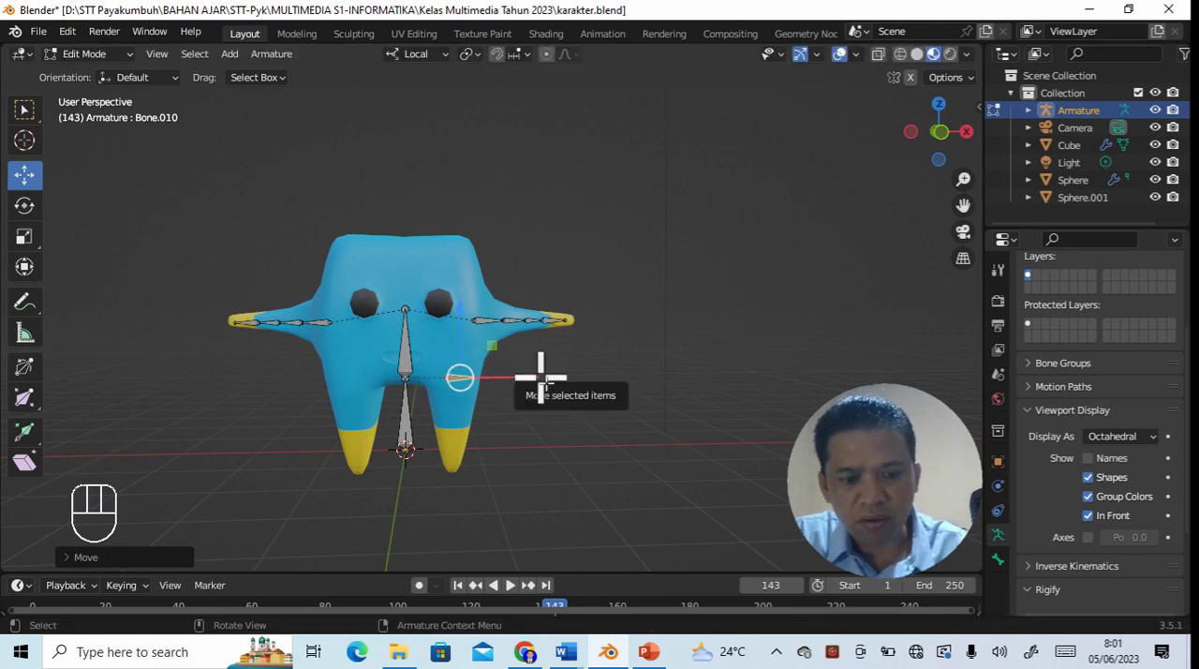
- Try to rotate the hip bone about its local Z axis, and undo the rotation
key("r")
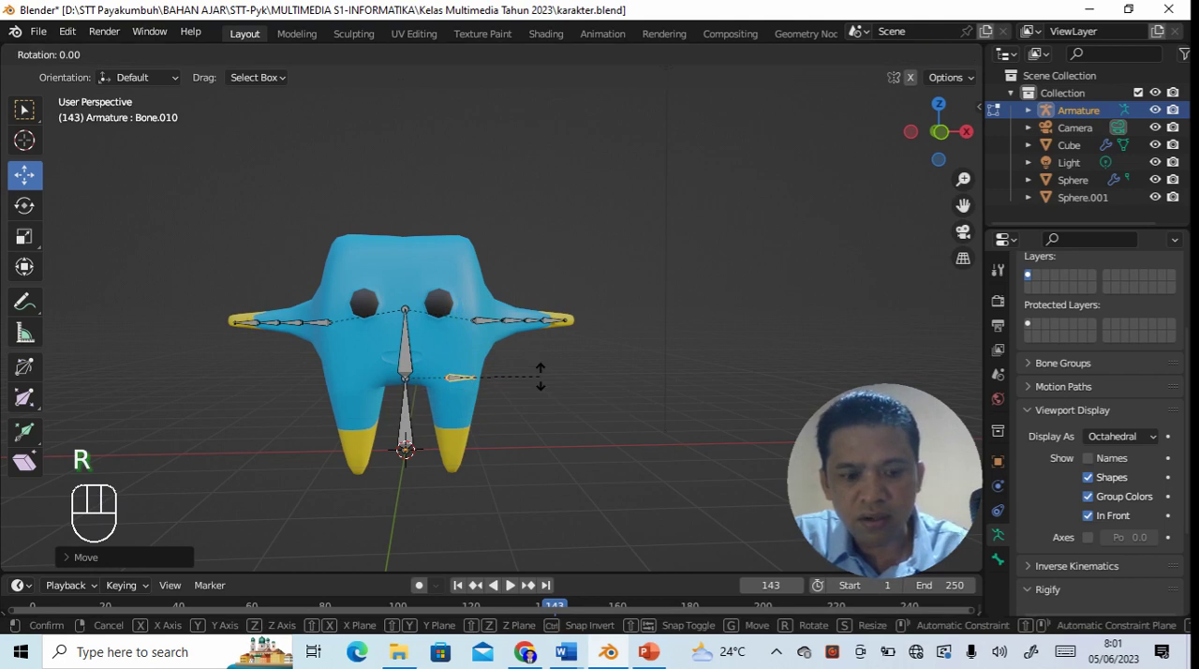
key("z")
key("z")
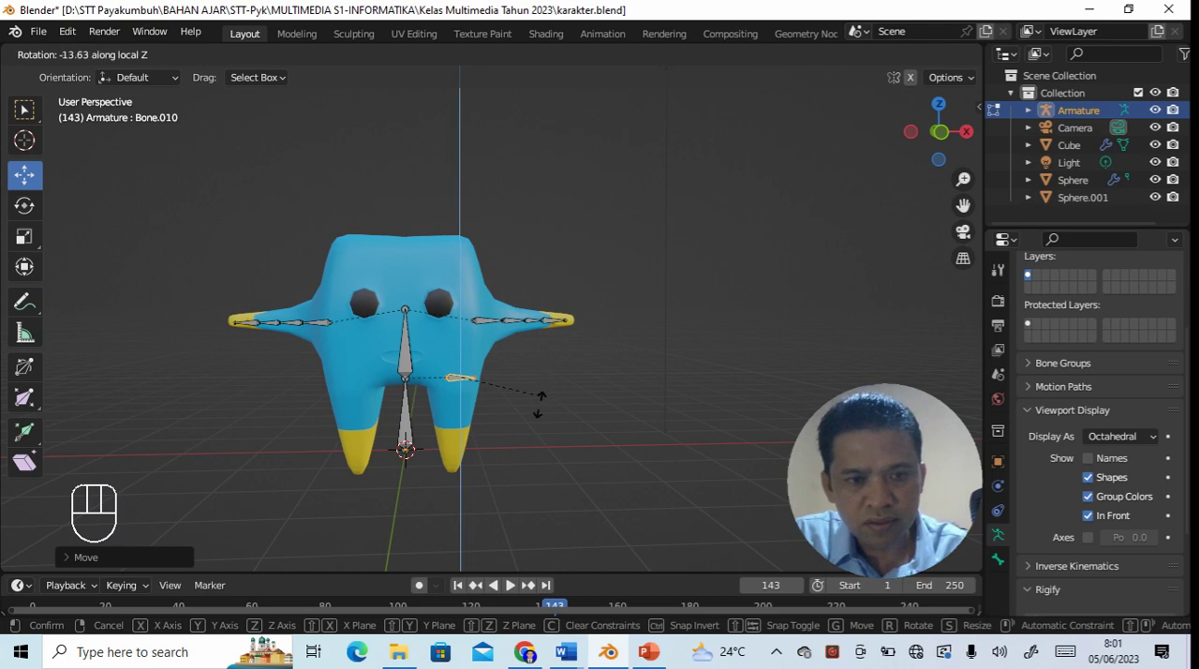
left_click(598, 373)
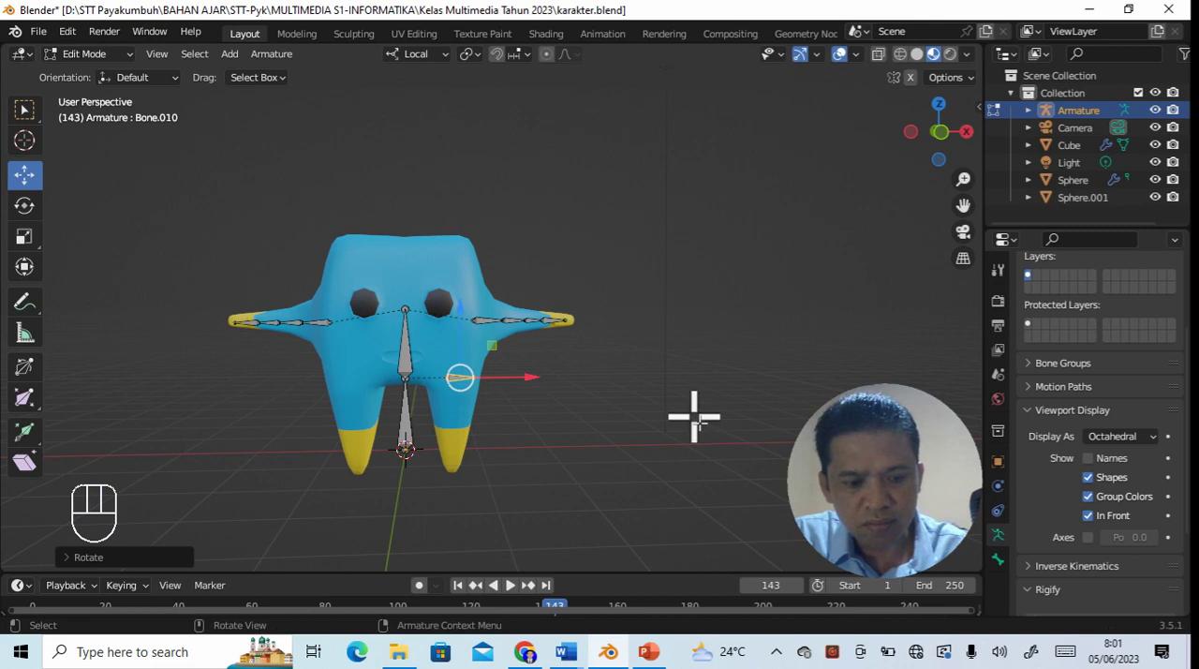
key("ctrl+z")
- Rotate the hip bone about the local Y axis until it points straight down, and shift it slightly along X to centre it in the leg
key("r")
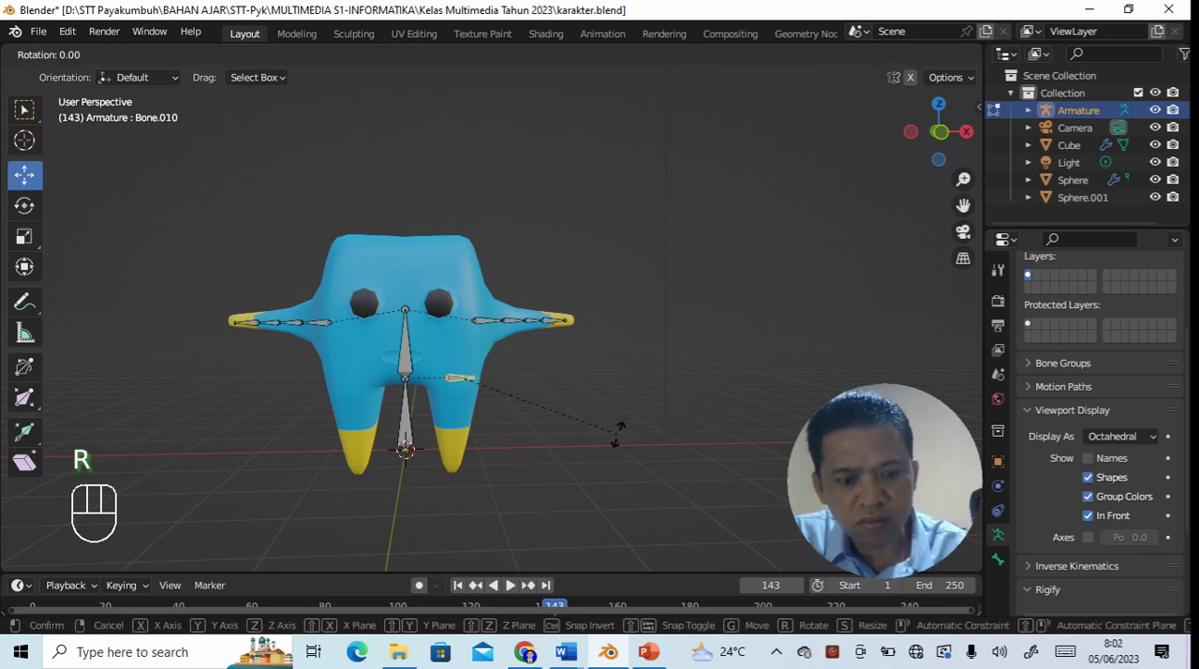
key("y")
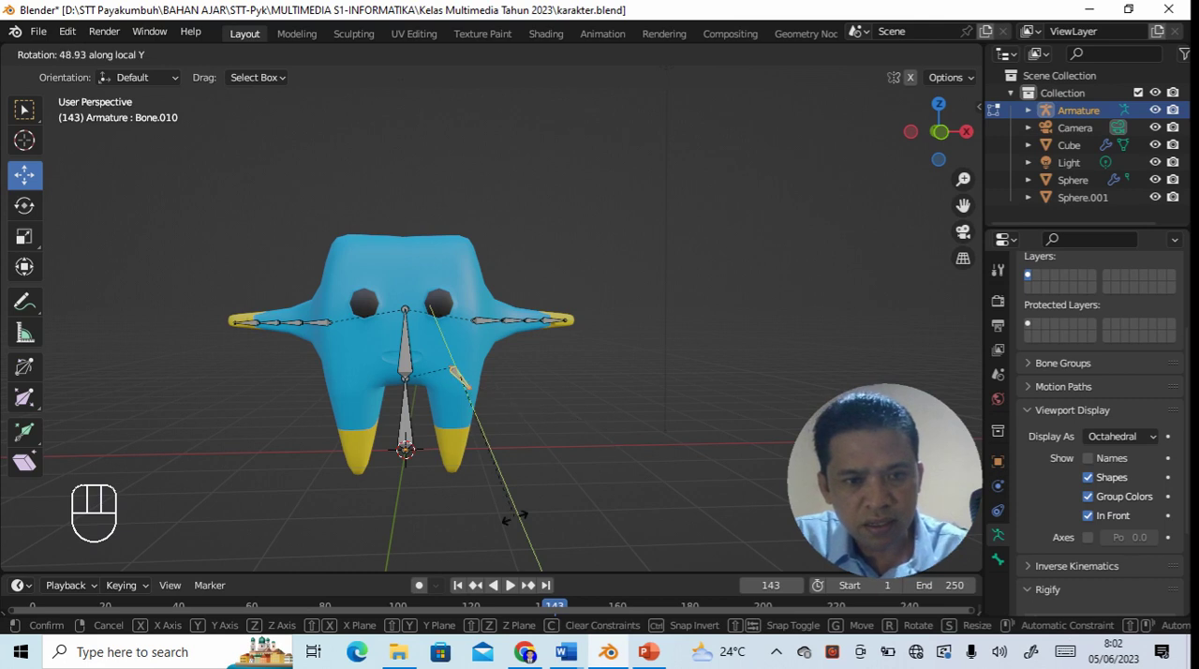
left_click(406, 516)
key("g")
key("x")
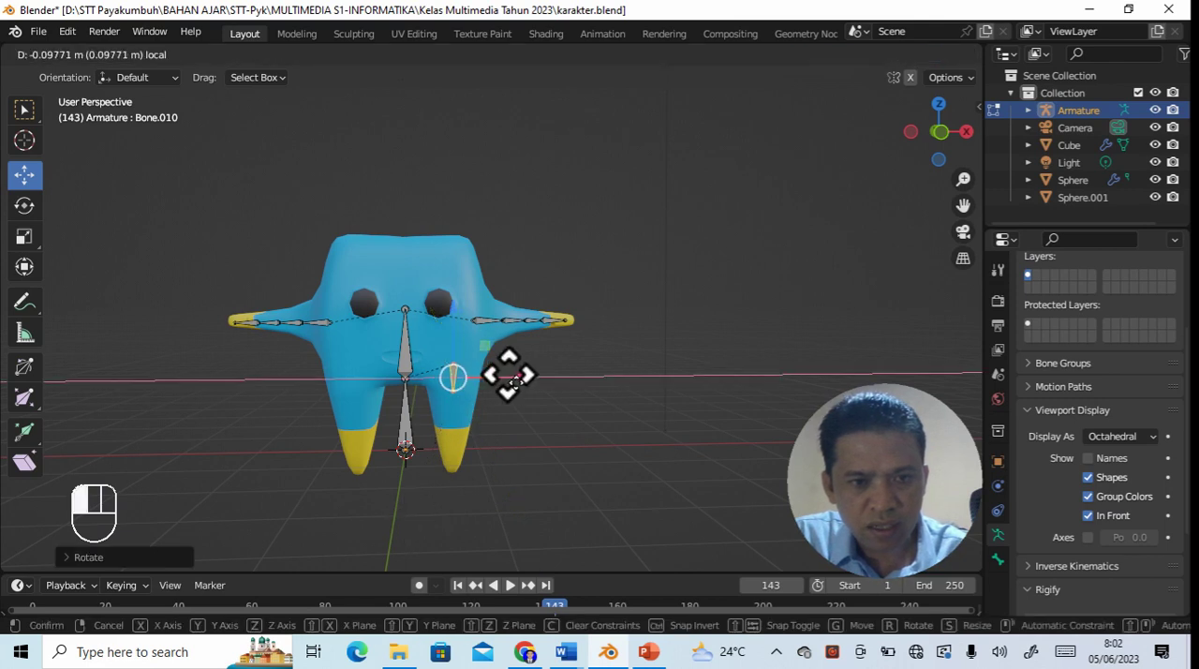
left_click(514, 380)
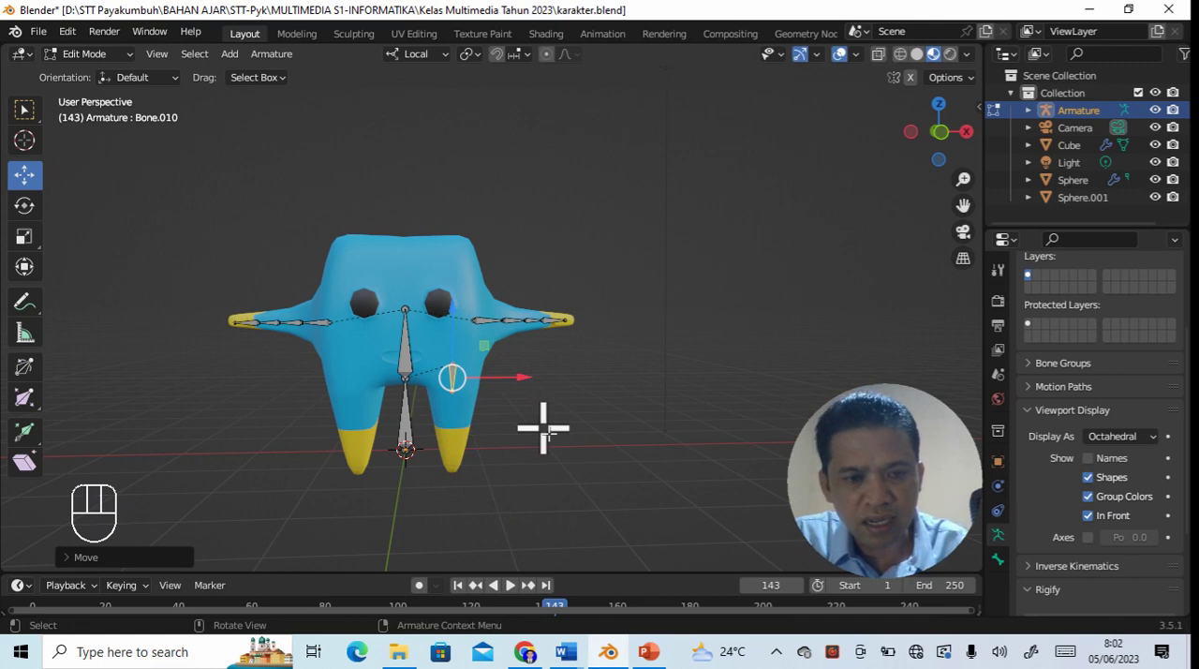
- Scale the +X hip bone down slightly and move it down along Z to level with the joint between the body bones
key("s")
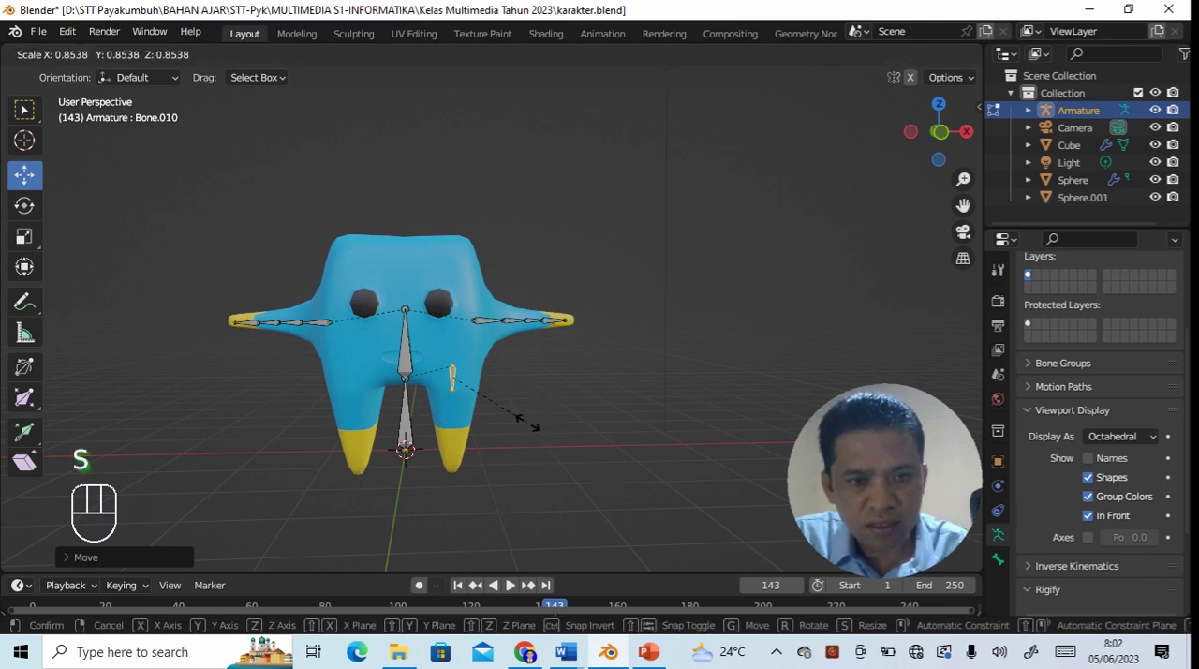
left_click(525, 417)
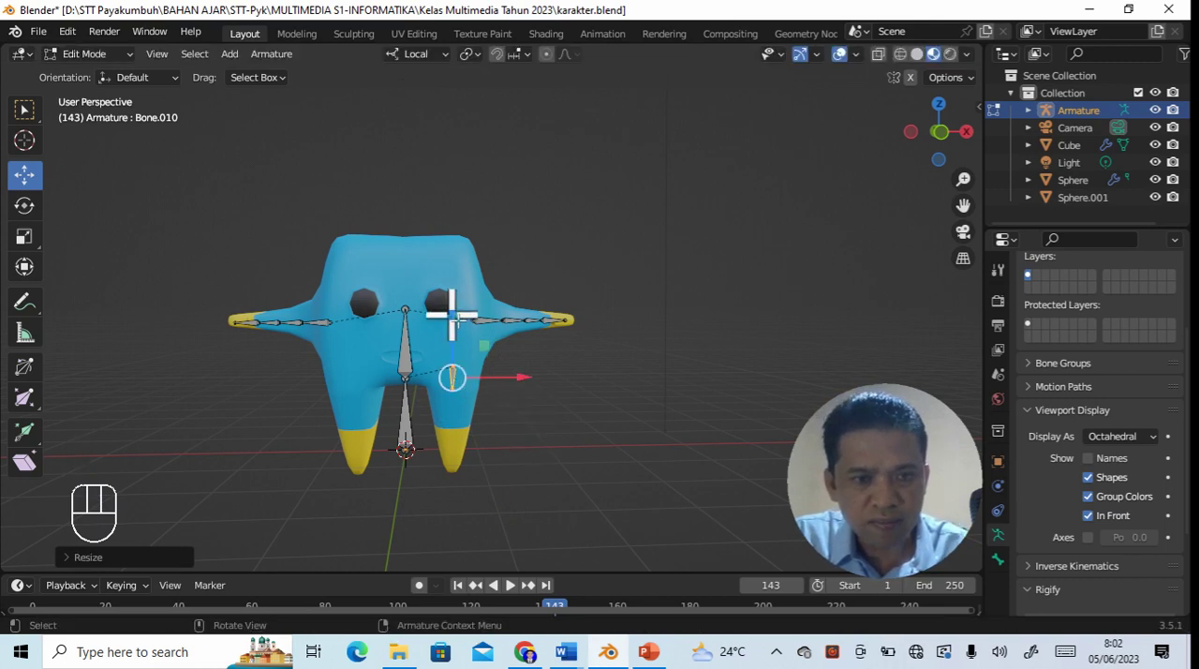
left_click_drag(453, 313, 454, 327)
left_click(546, 441)
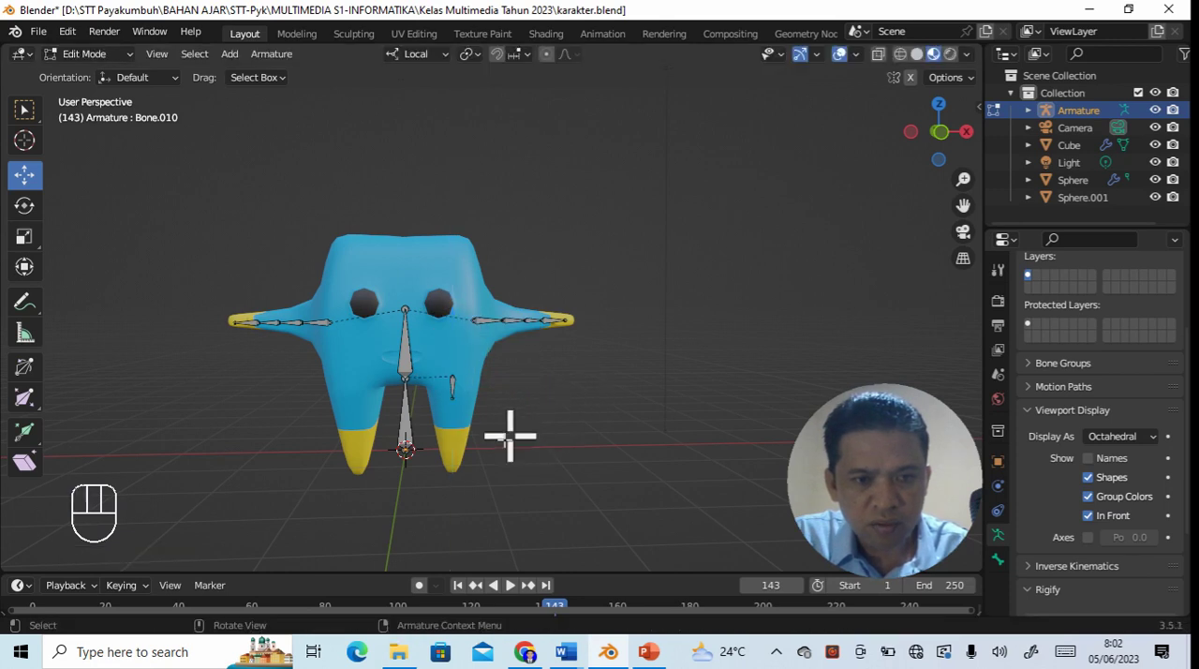
- Extrude two short bones straight down, end to end, from the lower end of the +X hip bone
left_click(455, 399)
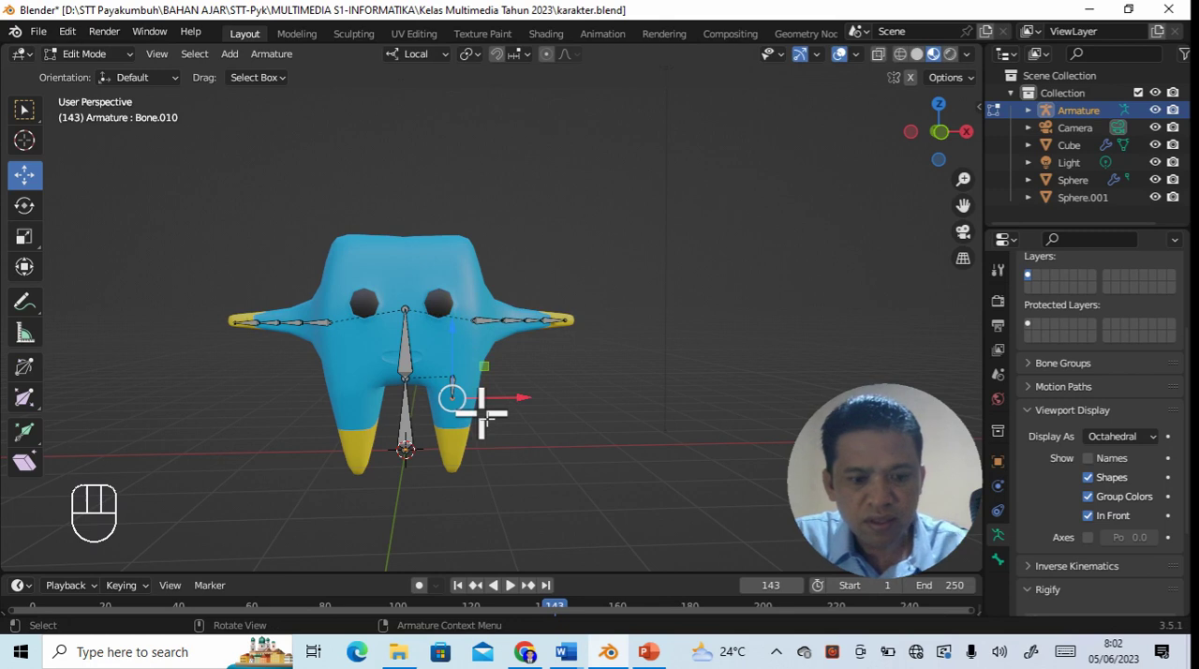
key("e")
key("Return")
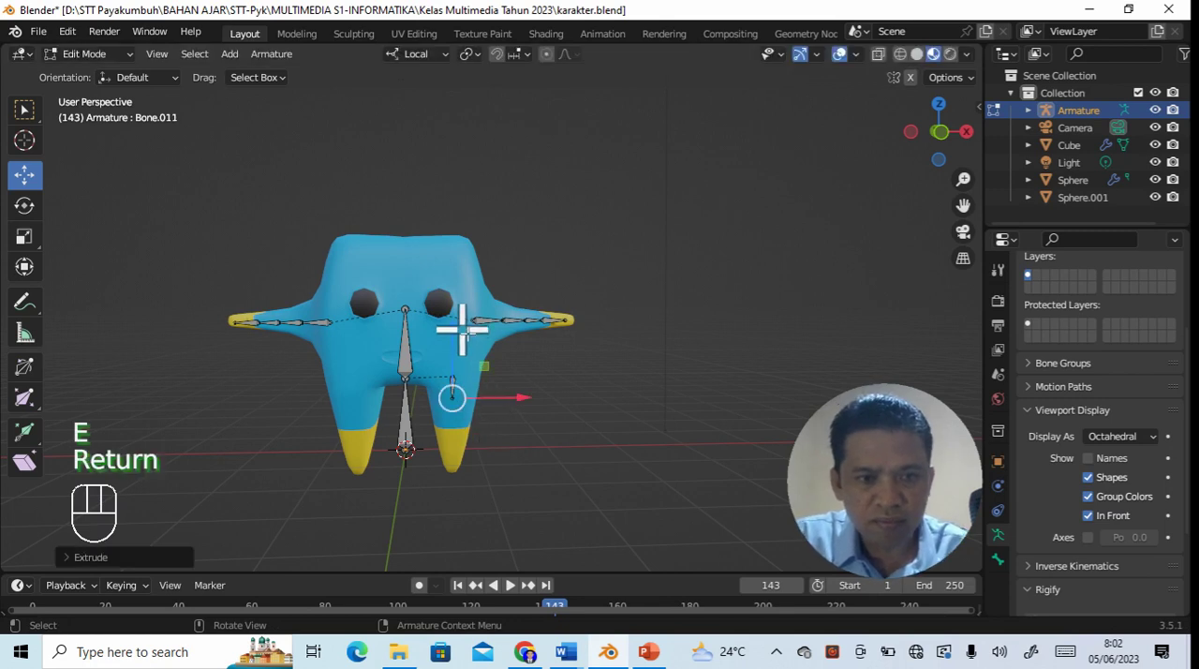
left_click_drag(455, 326, 456, 349)
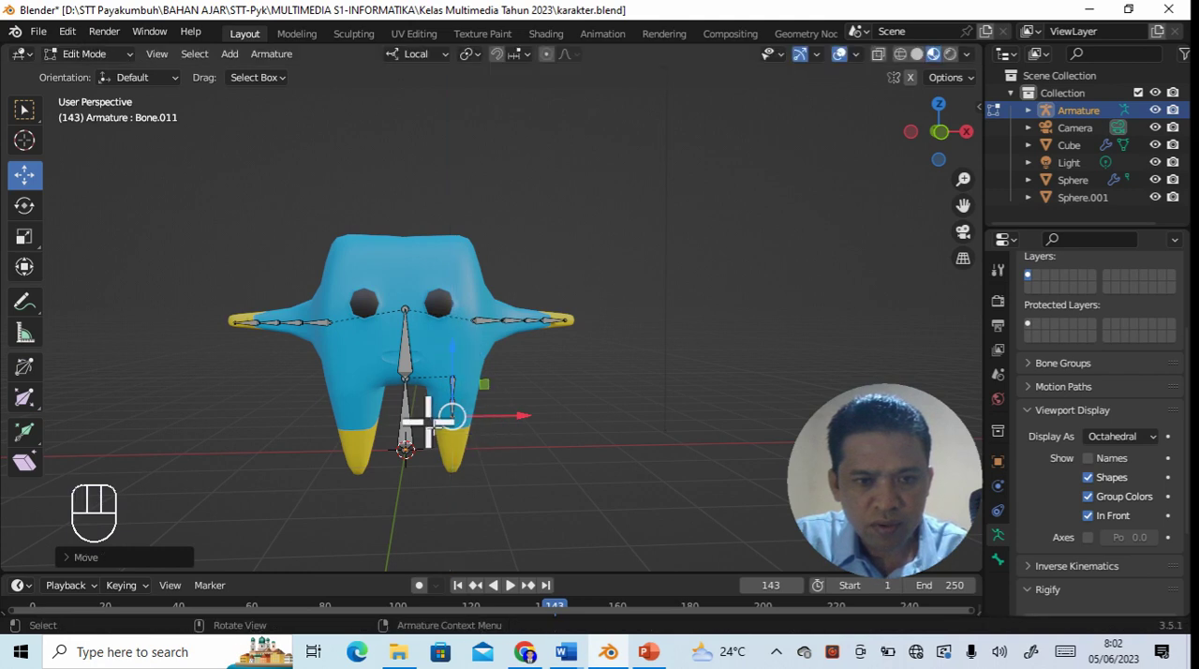
left_click(449, 420)
key("e")
key("Return")
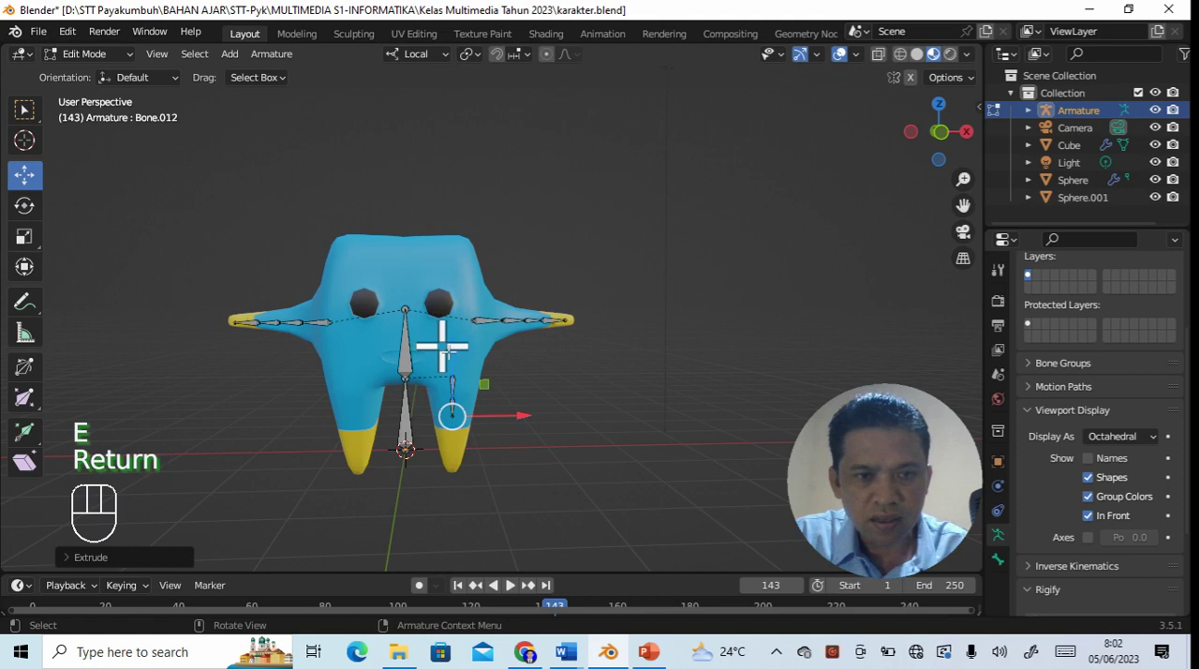
left_click_drag(446, 358, 456, 380)
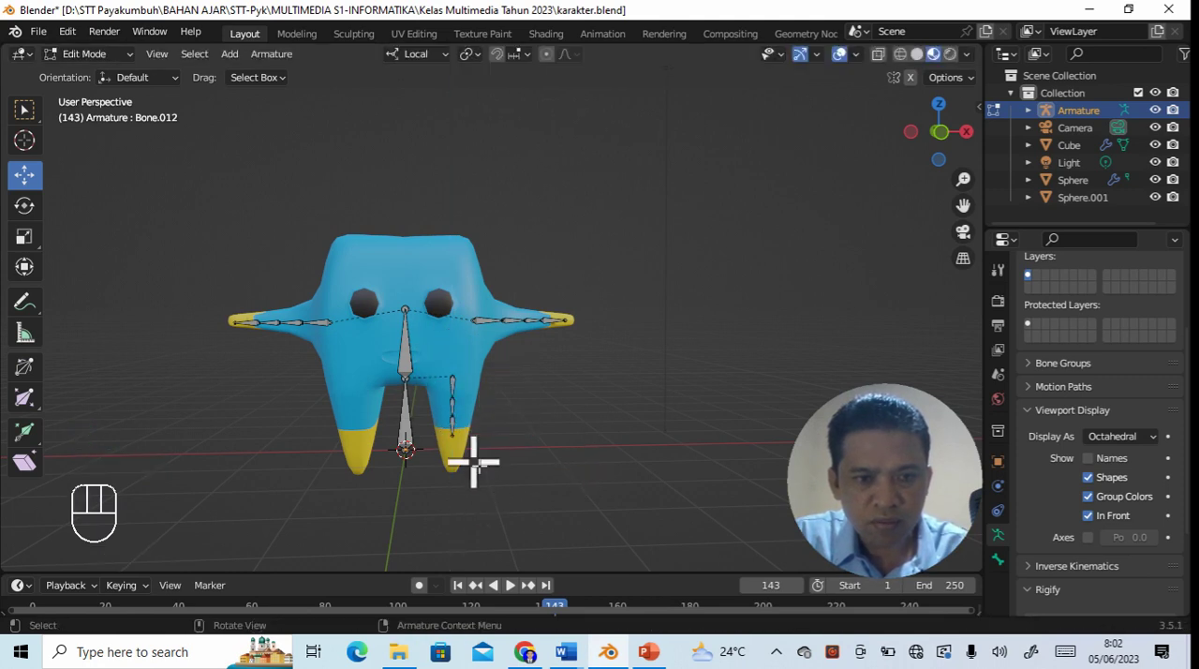
- Extrude one more short bone down from the end of the +X leg chain into the yellow foot
left_click(452, 436)
key("e")
key("Return")
left_click_drag(458, 368, 454, 391)
left_click(600, 427)
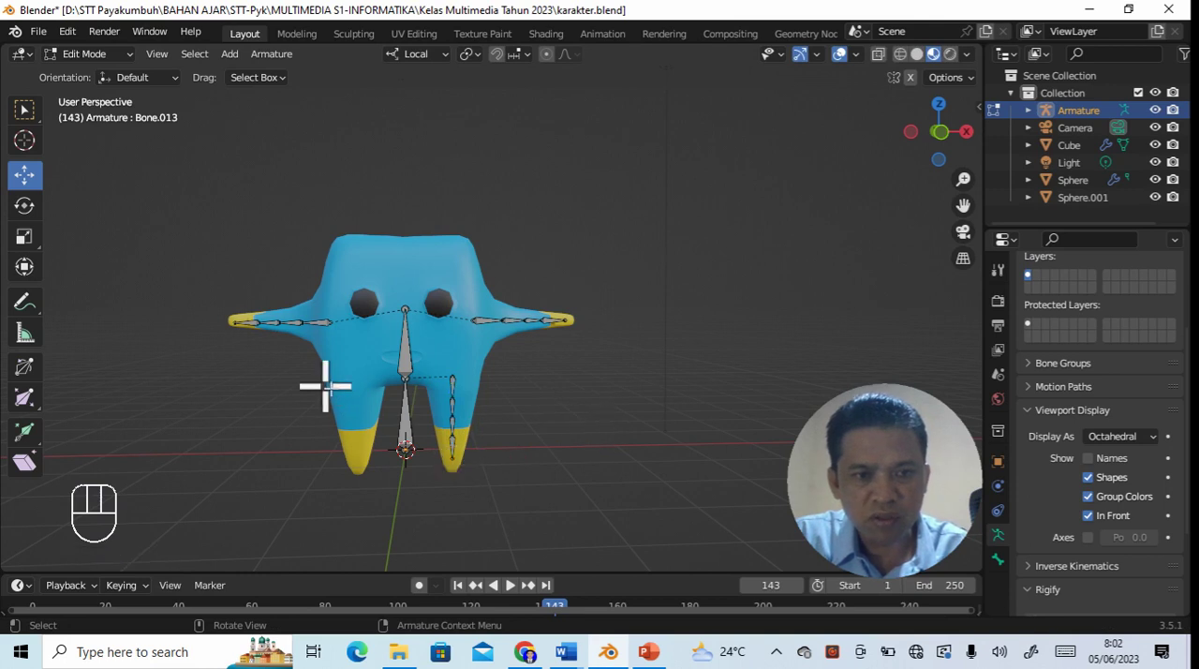
- Extrude a short bone along -X from the joint between the two body bones
left_click(406, 378)
key("e")
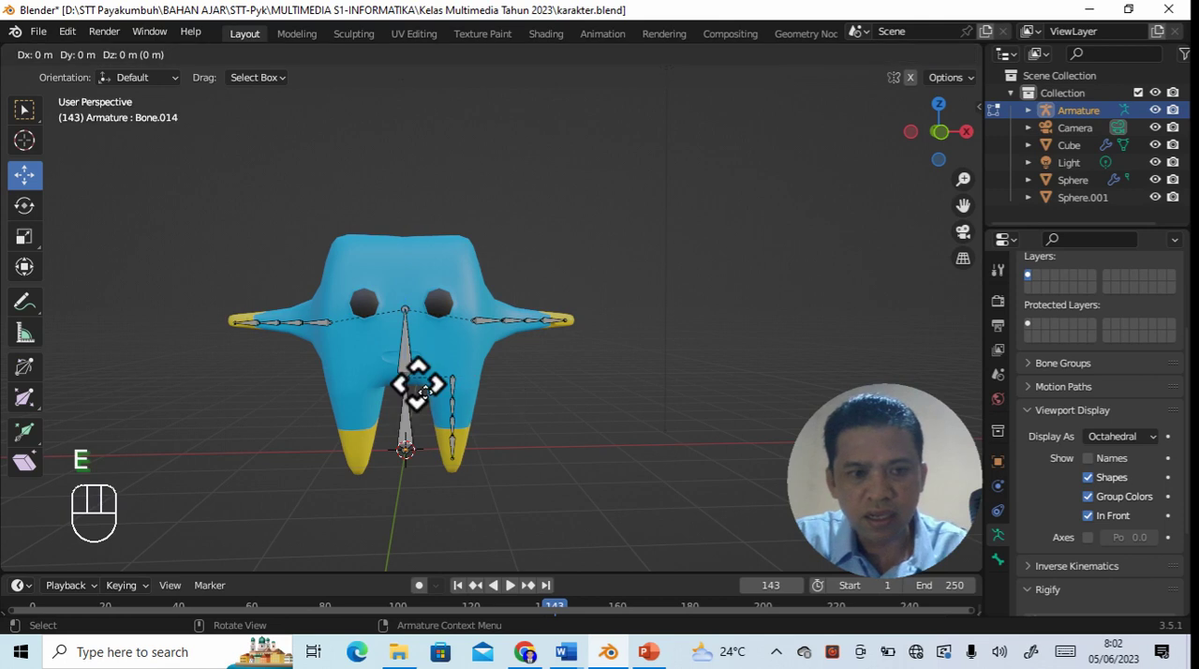
key("Return")
left_click_drag(460, 382, 436, 388)
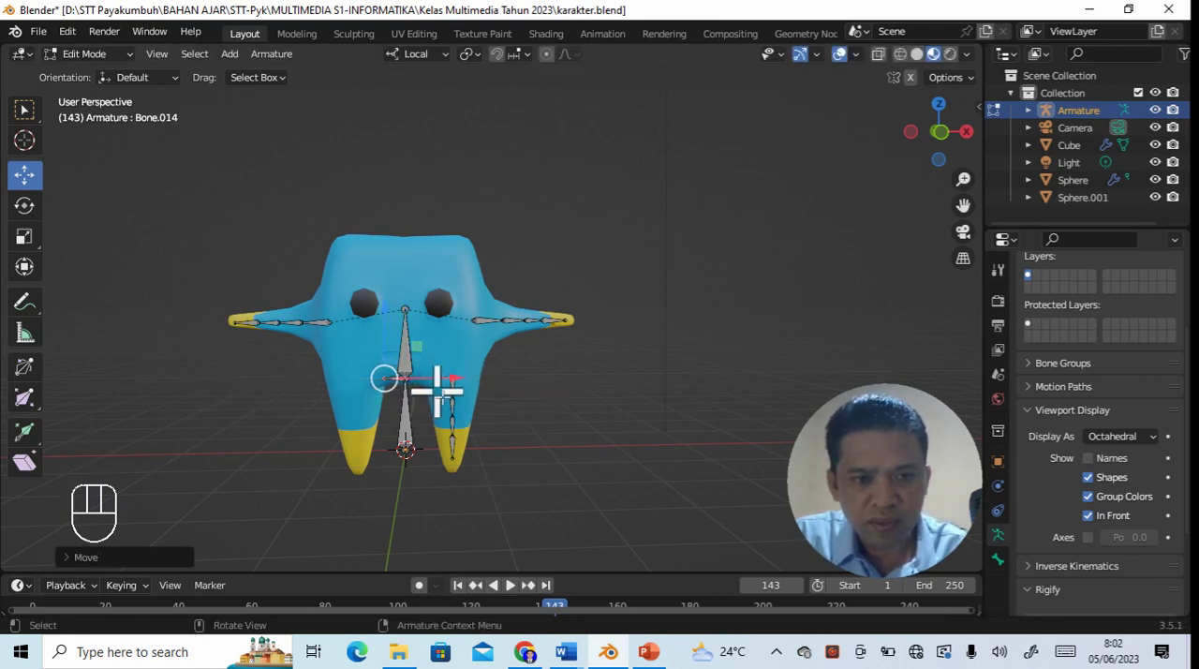
left_click(540, 495)
- Disconnect the new short bone from its parent and move it along -X to the top of the -X leg
left_click(395, 379)
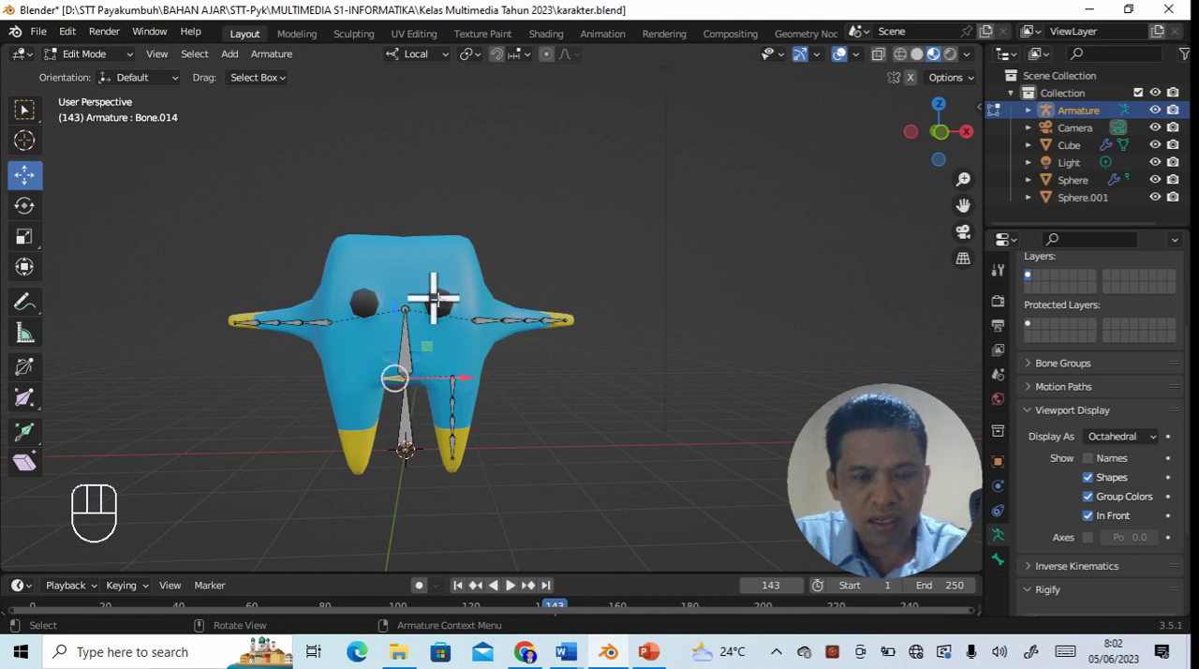
key("alt+p")
left_click(384, 371)
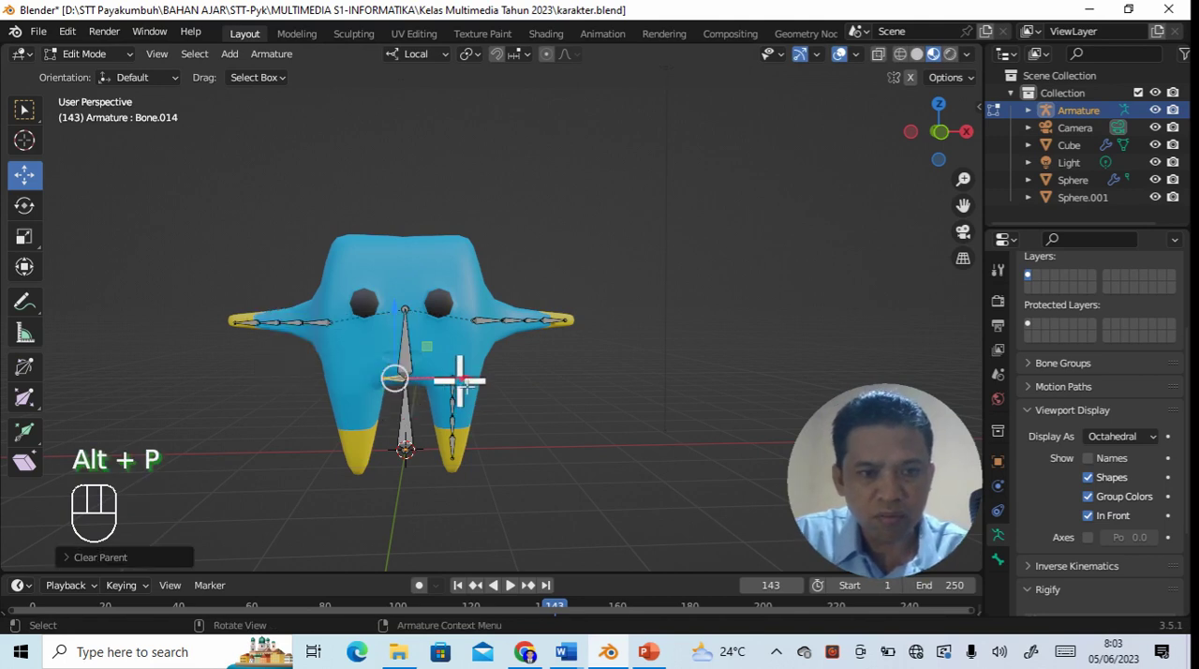
left_click_drag(461, 388, 421, 386)
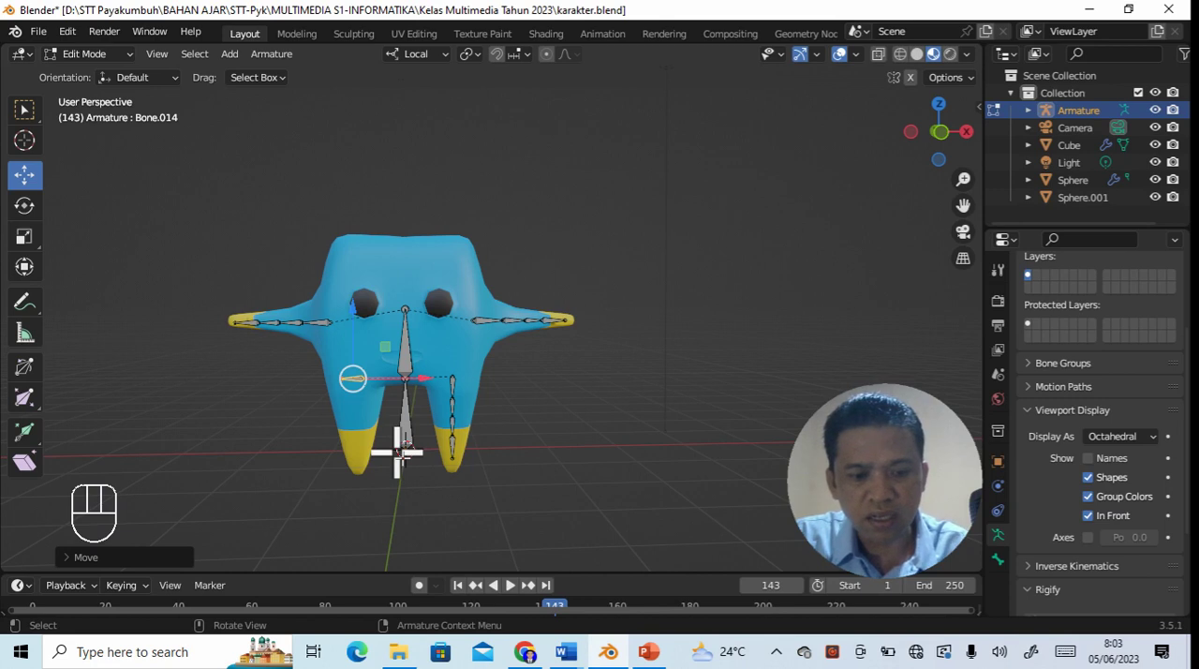
- Rotate the -X hip bone about -90° on its local Y axis to point down, and lower it slightly along Z
key("r")
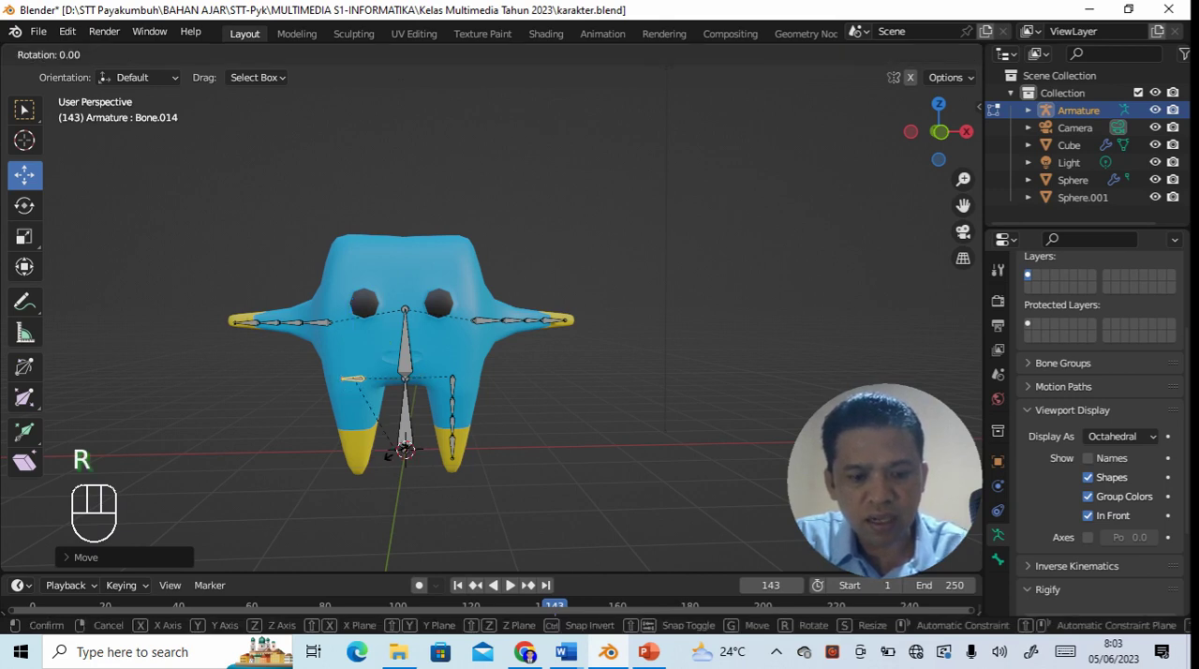
key("y")
key("y")
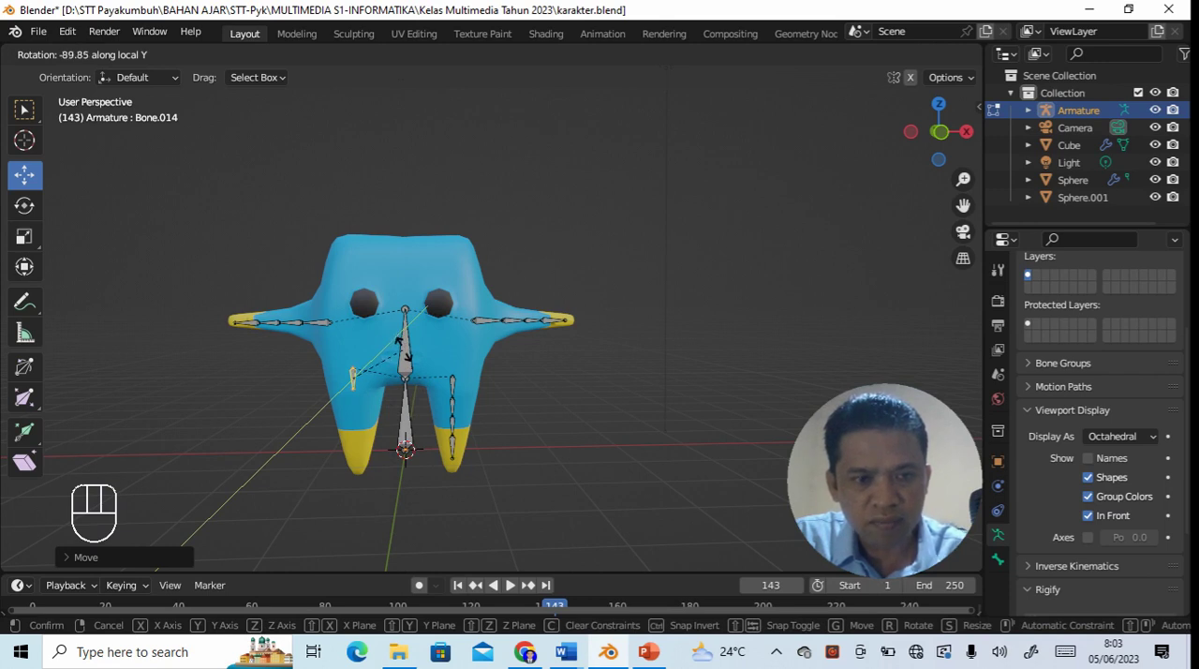
left_click(402, 347)
key("g")
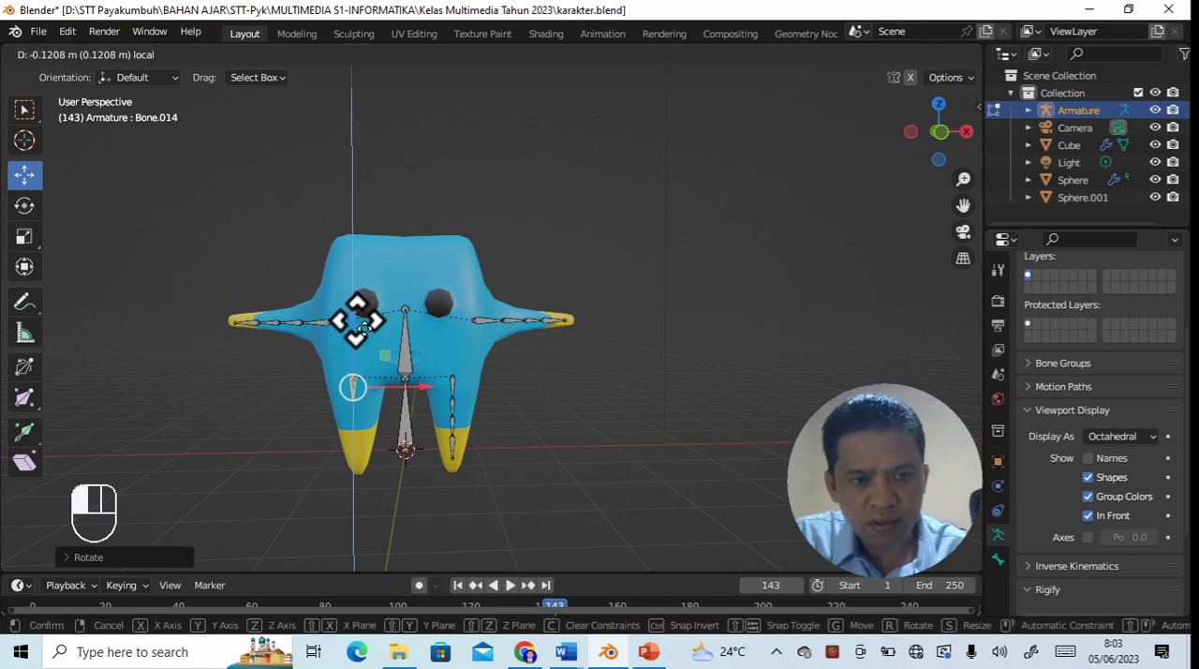
left_click_drag(357, 322, 357, 322)
- Extrude two short bones straight down, end to end, from the lower end of the -X hip bone
left_click(357, 402)
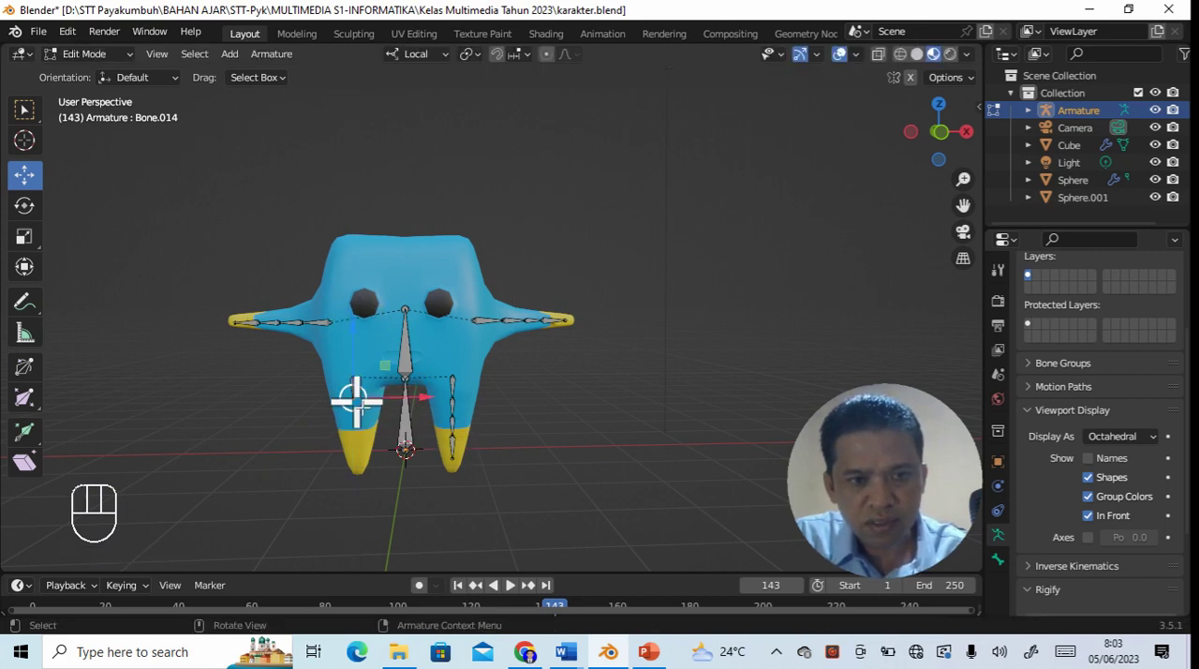
key("e")
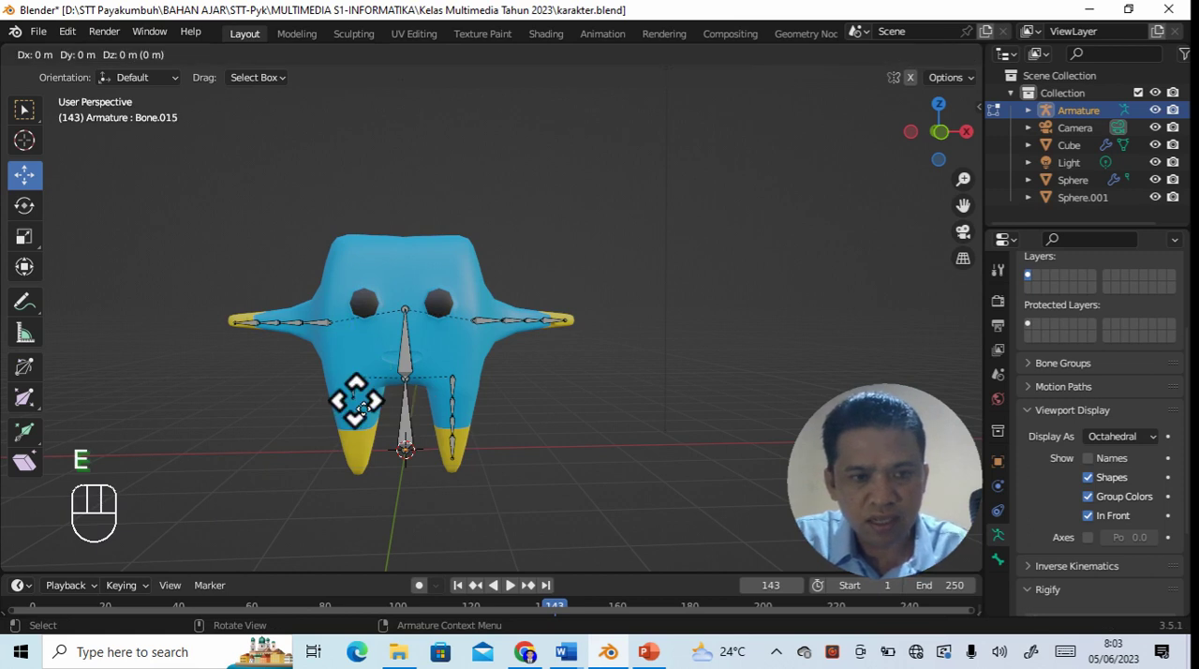
key("Return")
left_click_drag(353, 333, 352, 354)
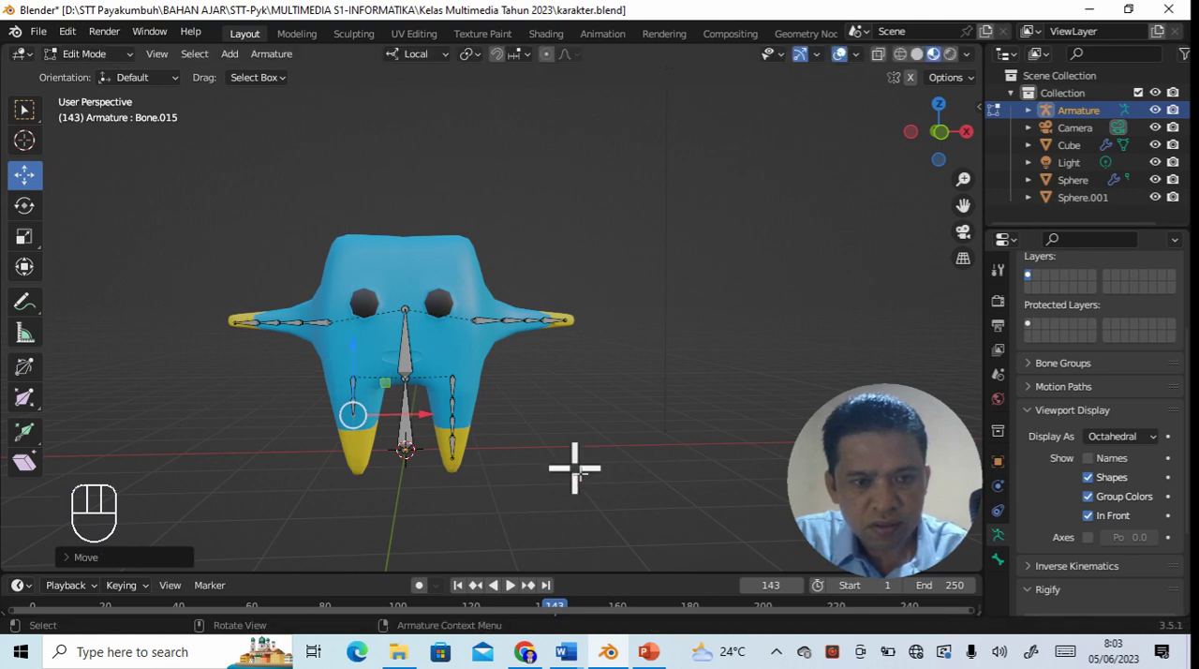
key("e")
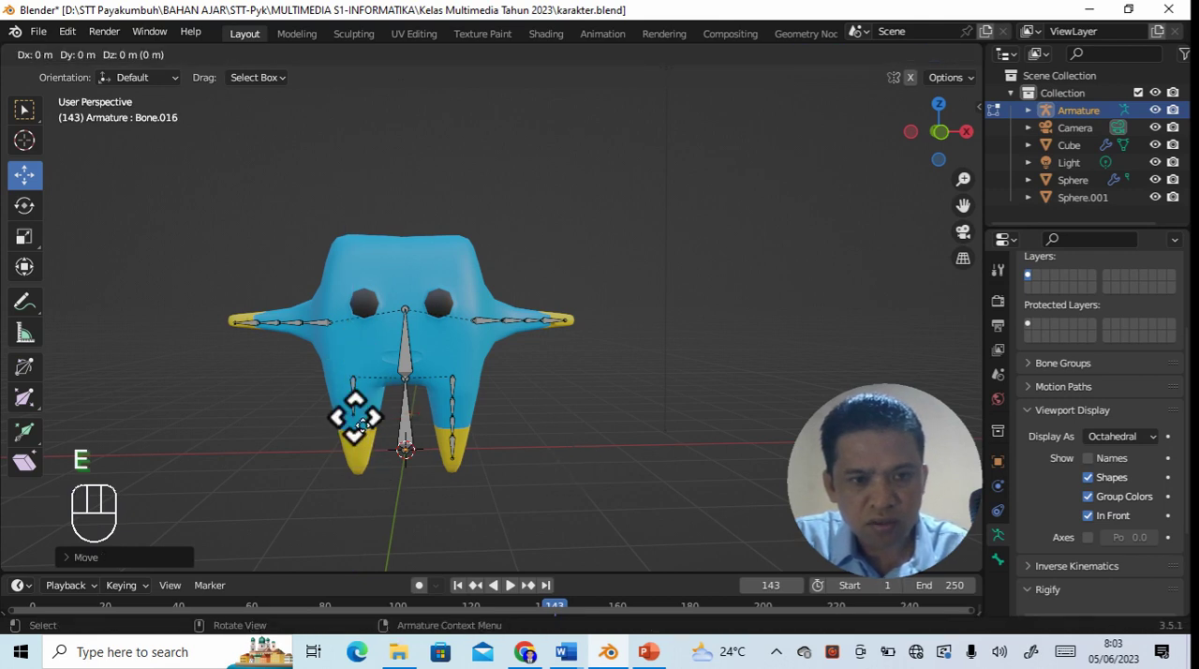
key("Return")
left_click_drag(356, 366, 353, 371)
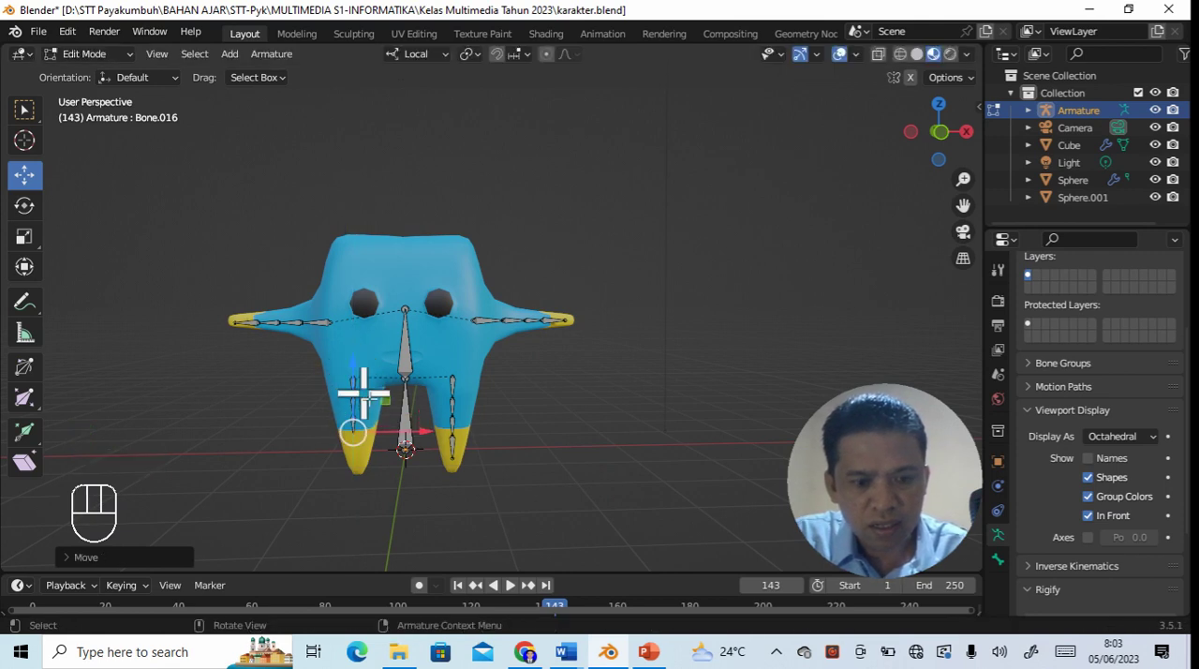
- Extrude a last bone down into the yellow -X foot, and shift the bone above it slightly down along Z
key("e")
key("Return")
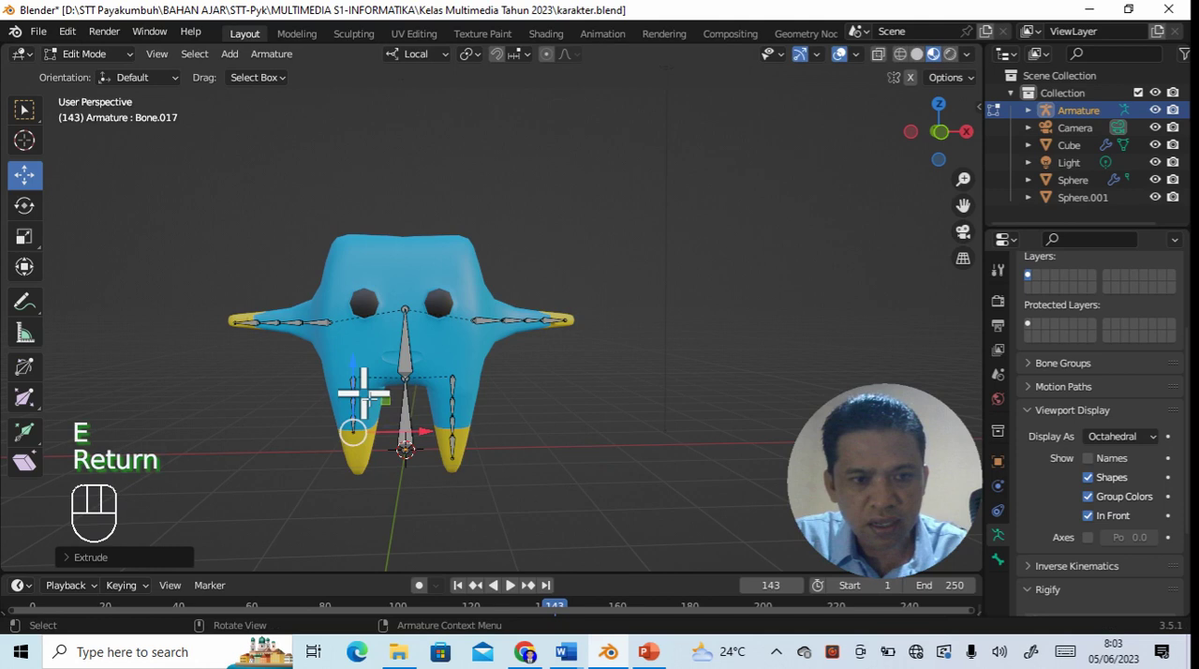
left_click_drag(352, 368, 353, 400)
left_click(353, 423)
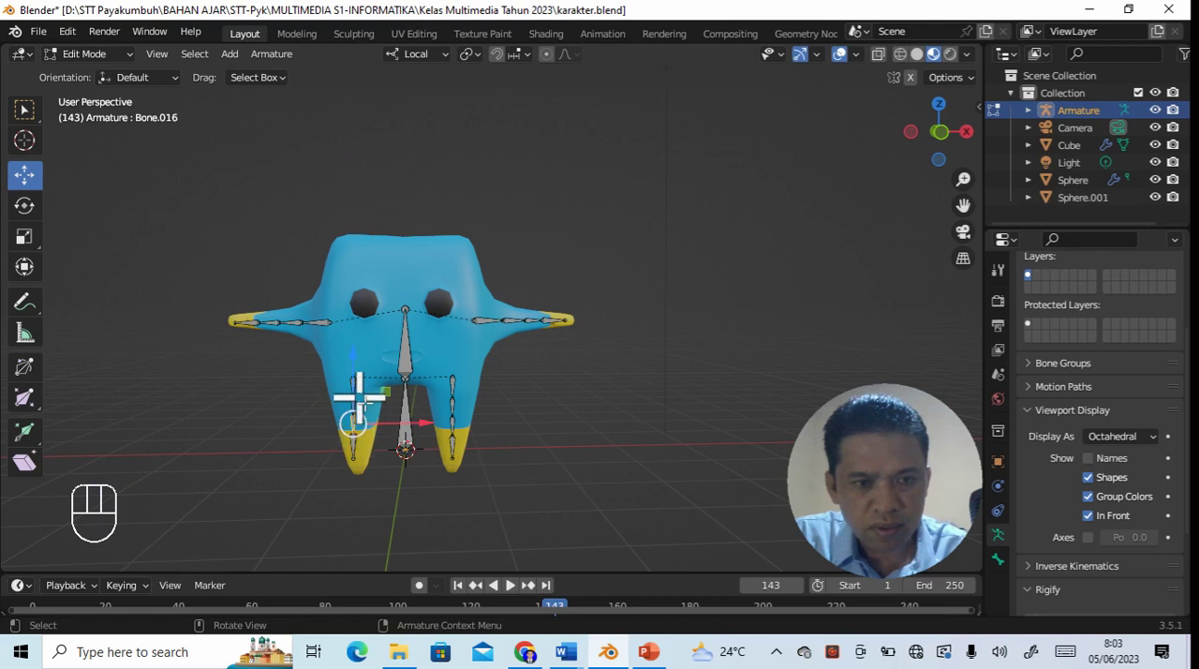
left_click_drag(347, 354, 348, 364)
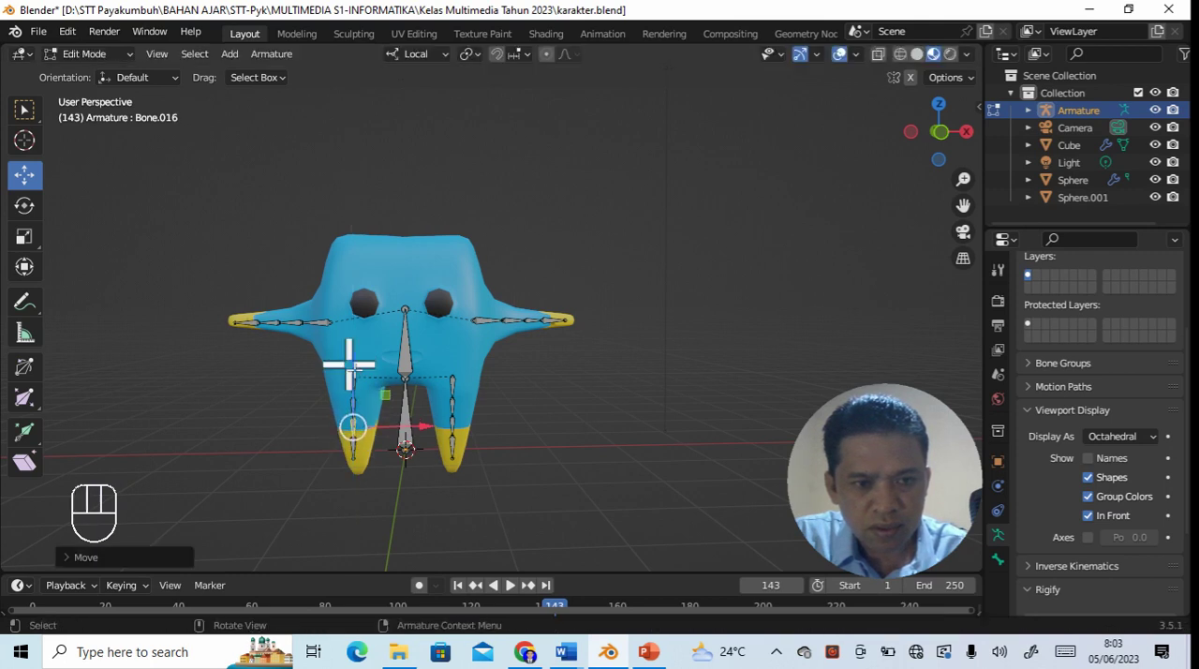
left_click(572, 474)
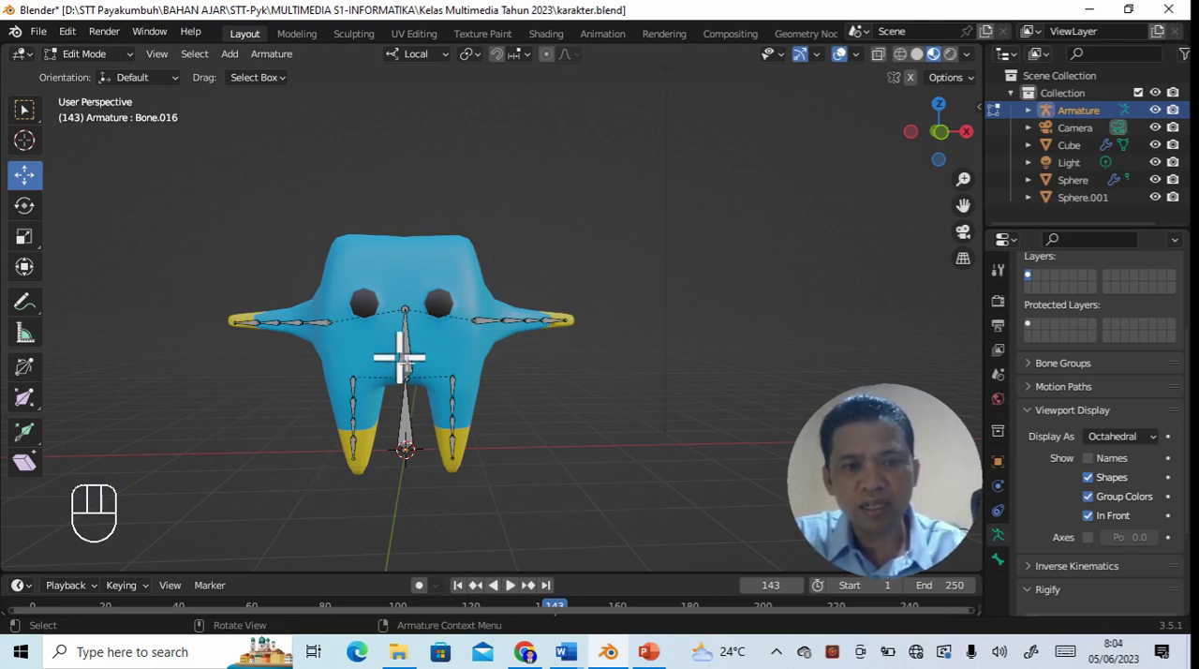
left_click(513, 321)
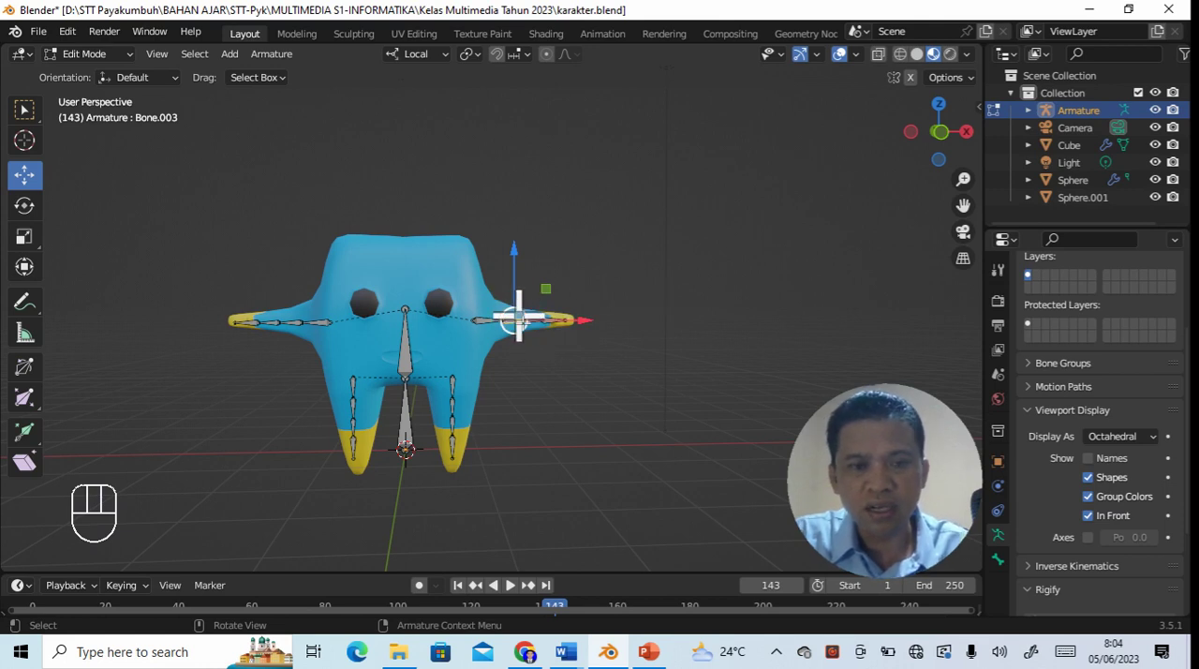
left_click(530, 401)
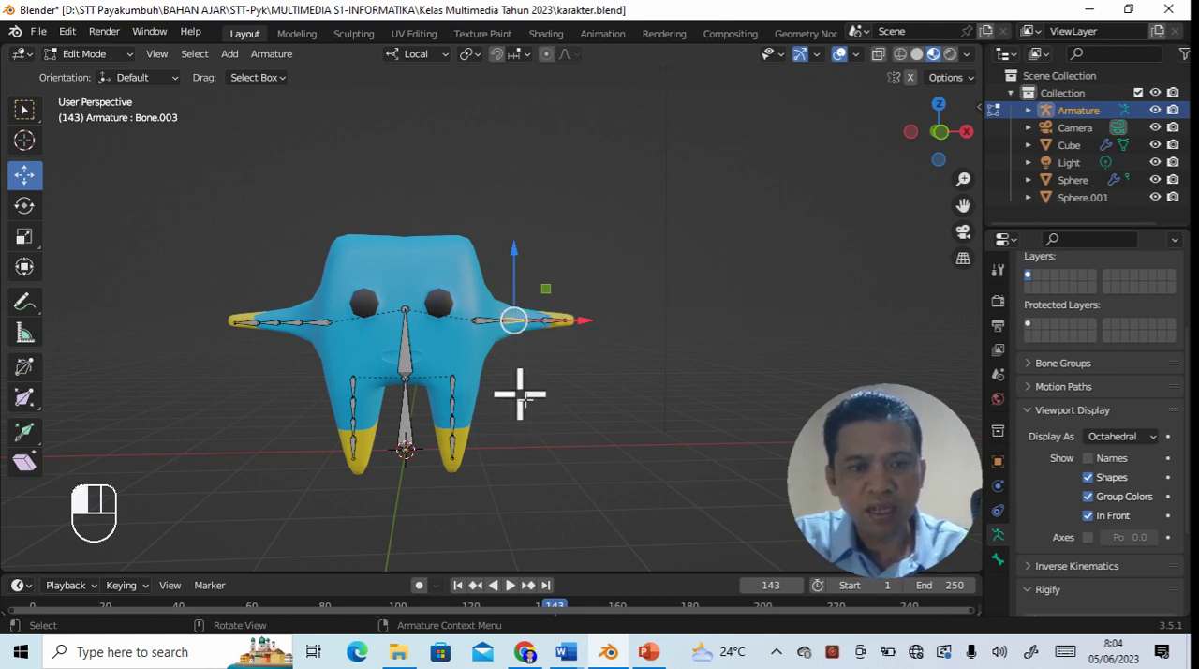
left_click(409, 350)
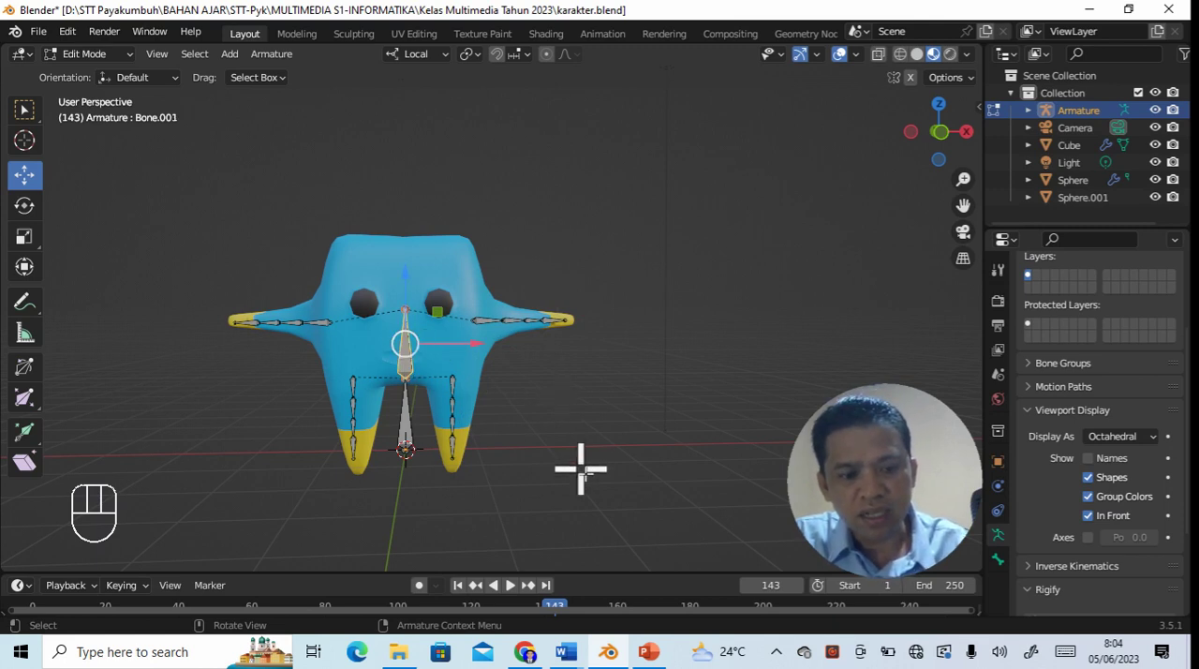
key("a")
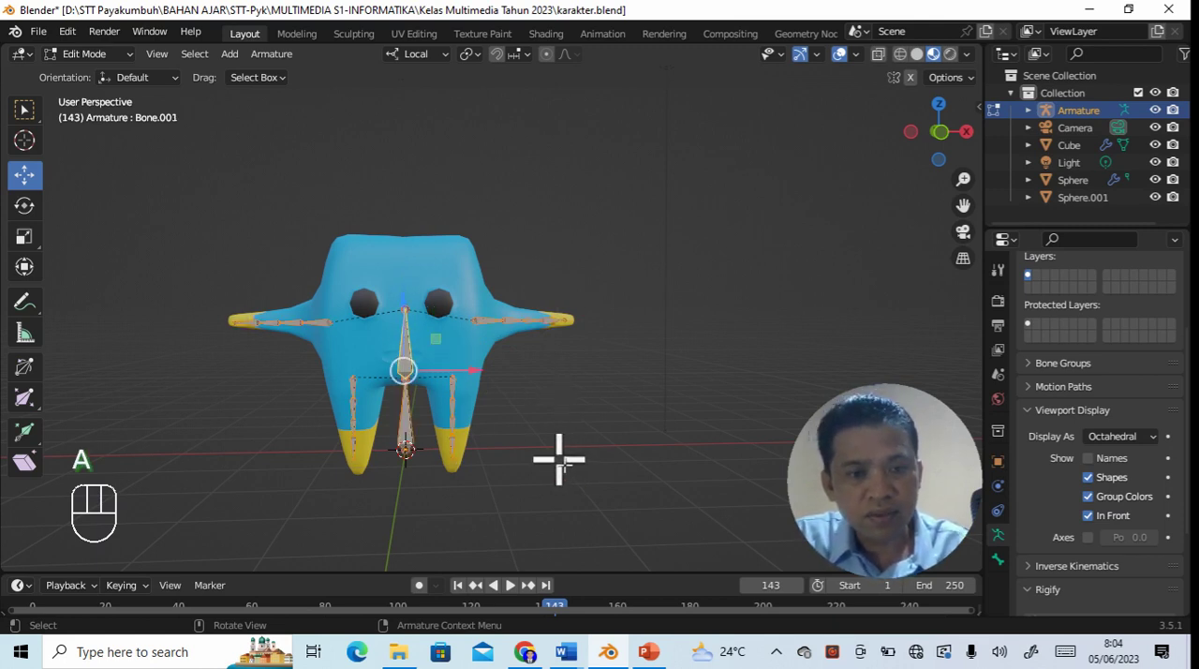
left_click(560, 459)
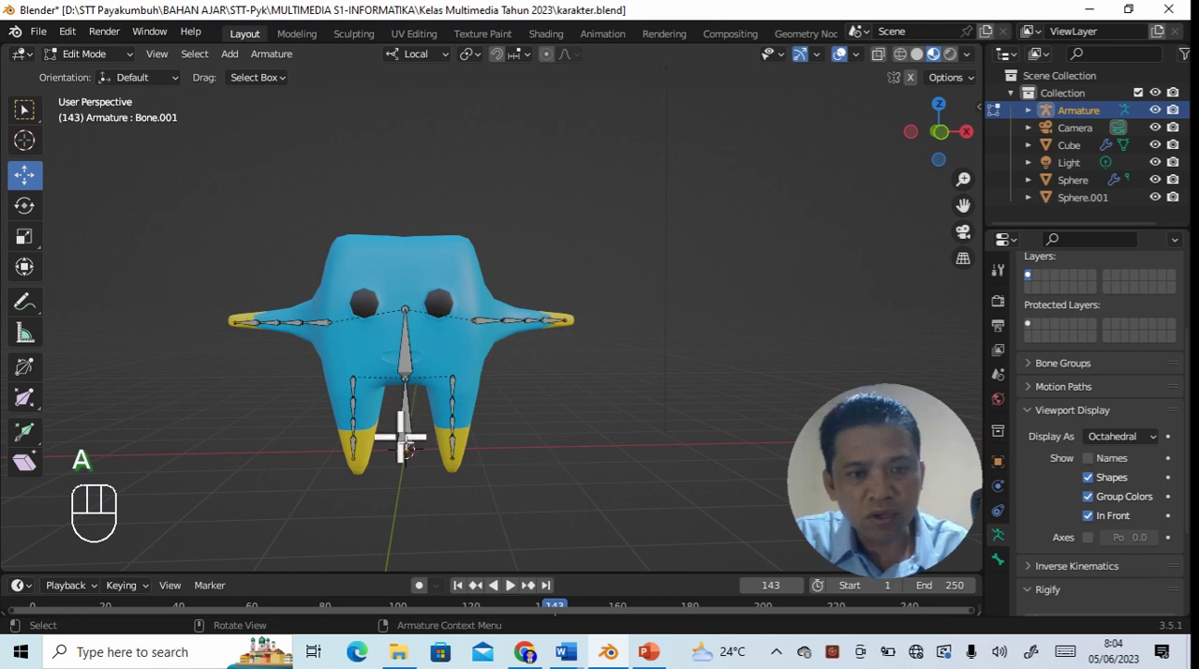
- Delete the lower body bone between the legs
left_click(404, 428)
left_click(593, 442)
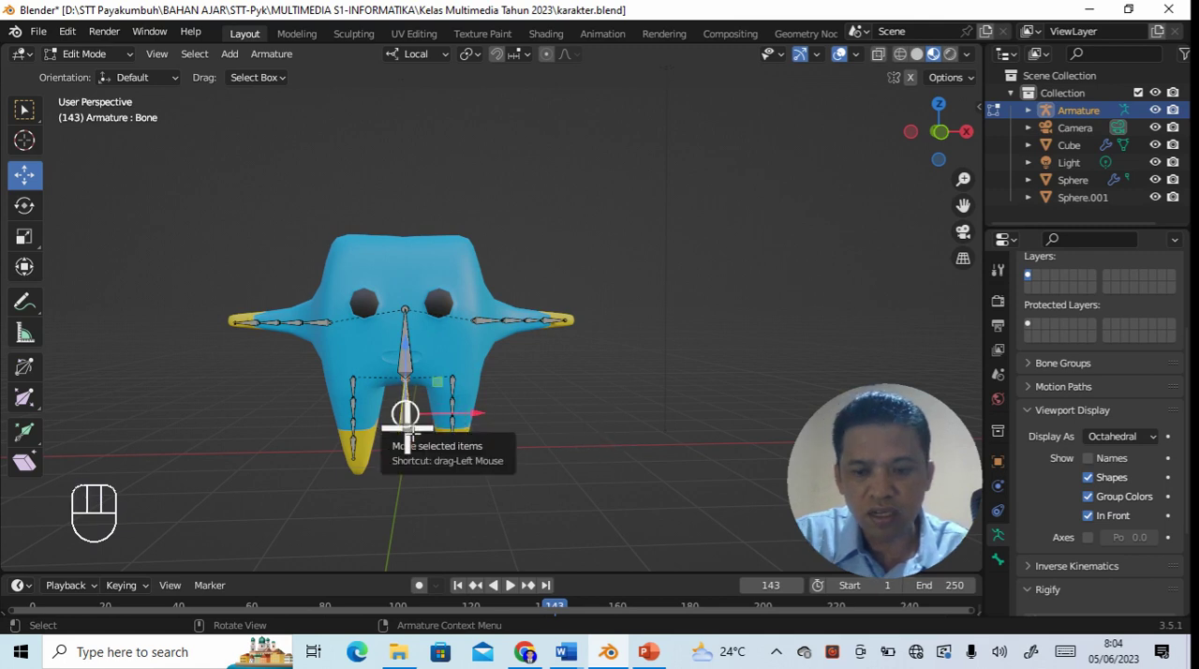
key("Delete")
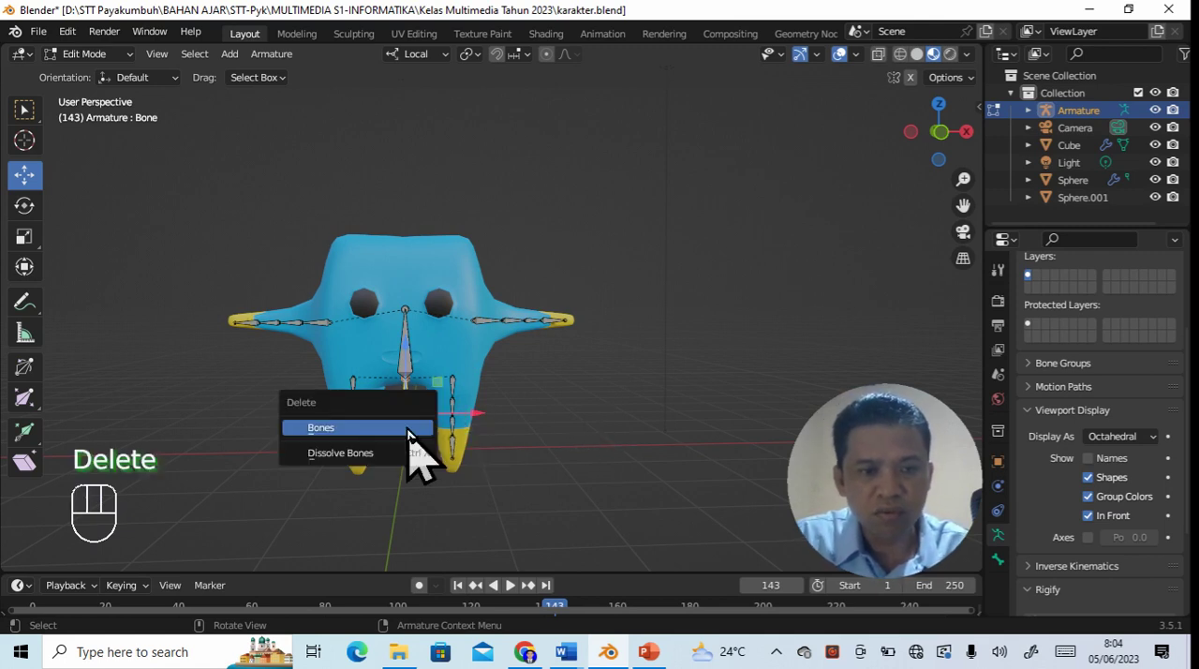
left_click(403, 430)
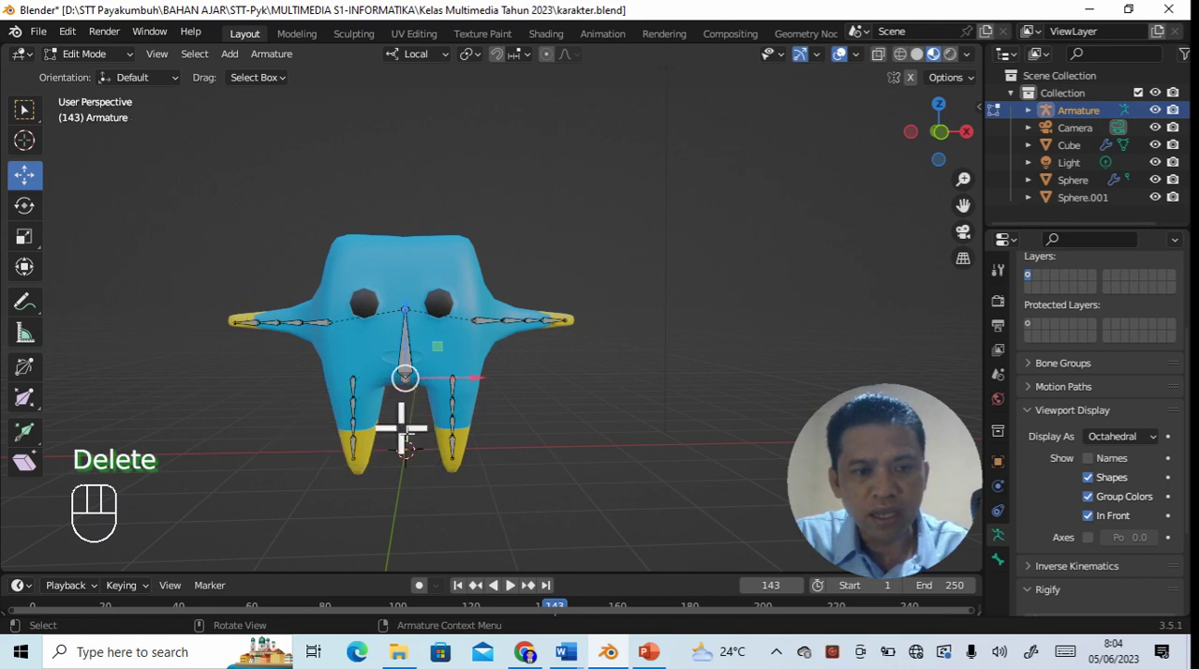
left_click(554, 454)
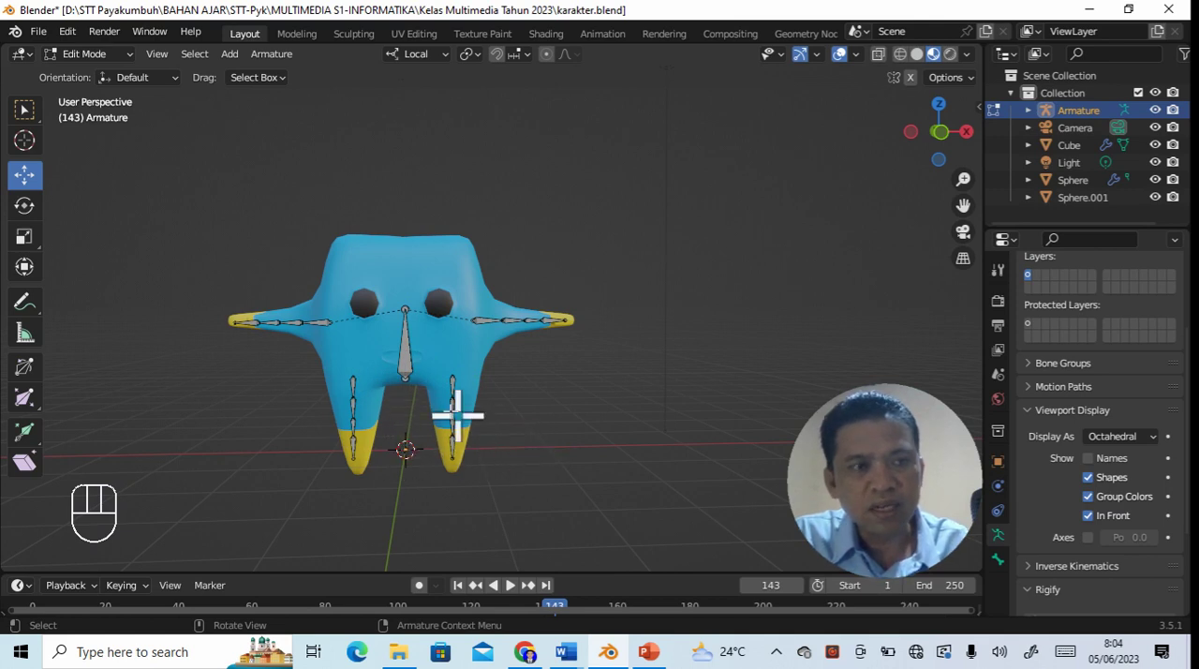
- Select all bones of the armature and switch from Edit Mode to Object Mode
left_click(413, 365)
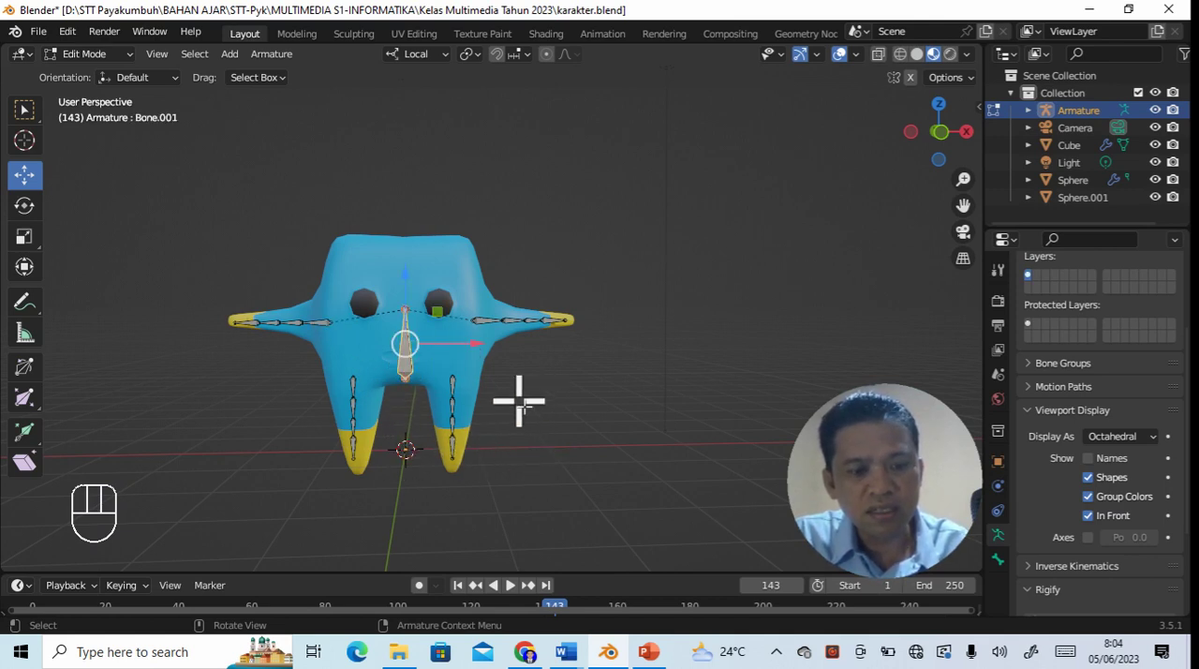
key("a")
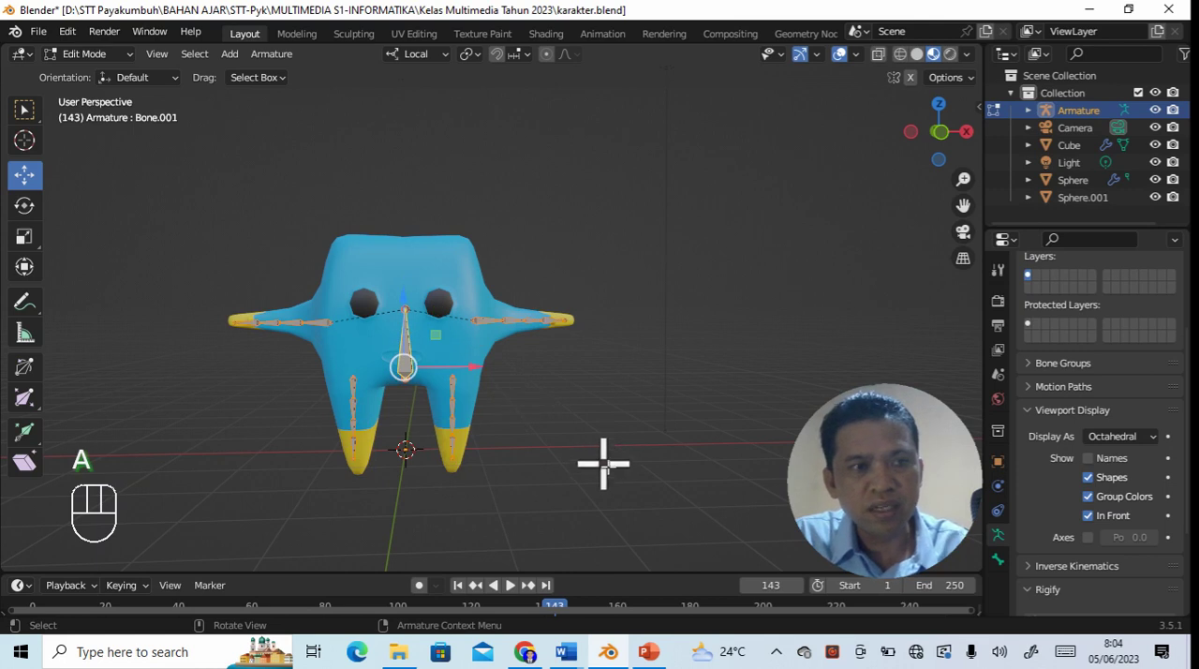
left_click(132, 56)
left_click(132, 75)
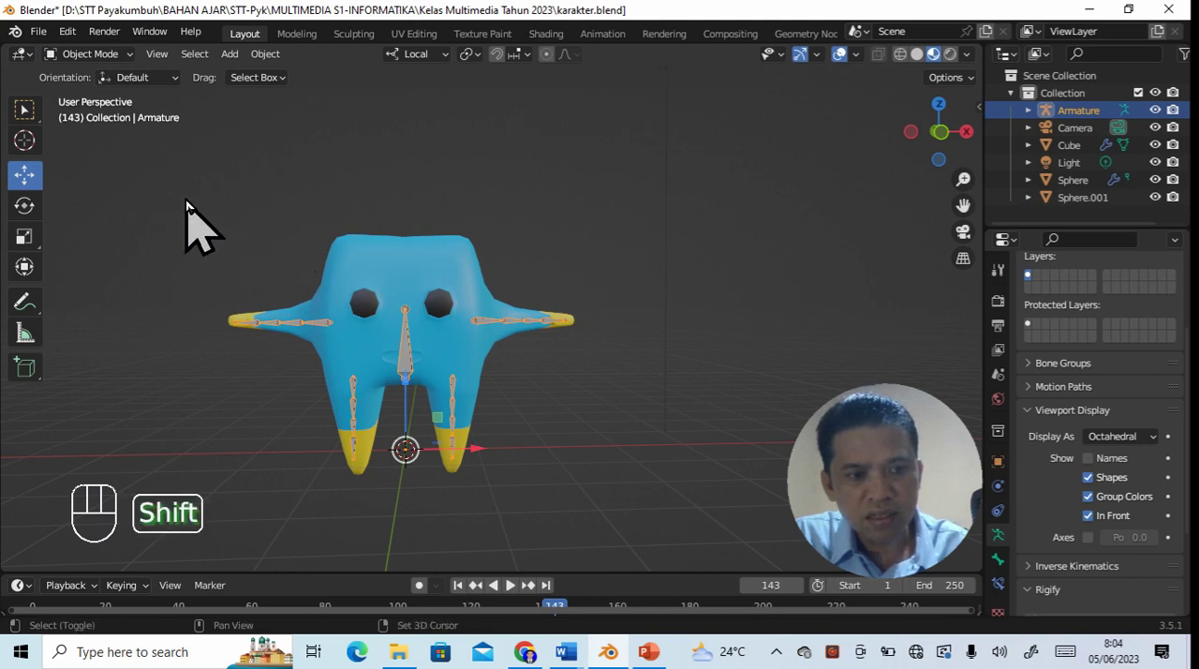
left_click_drag(178, 198, 588, 487, "shift")
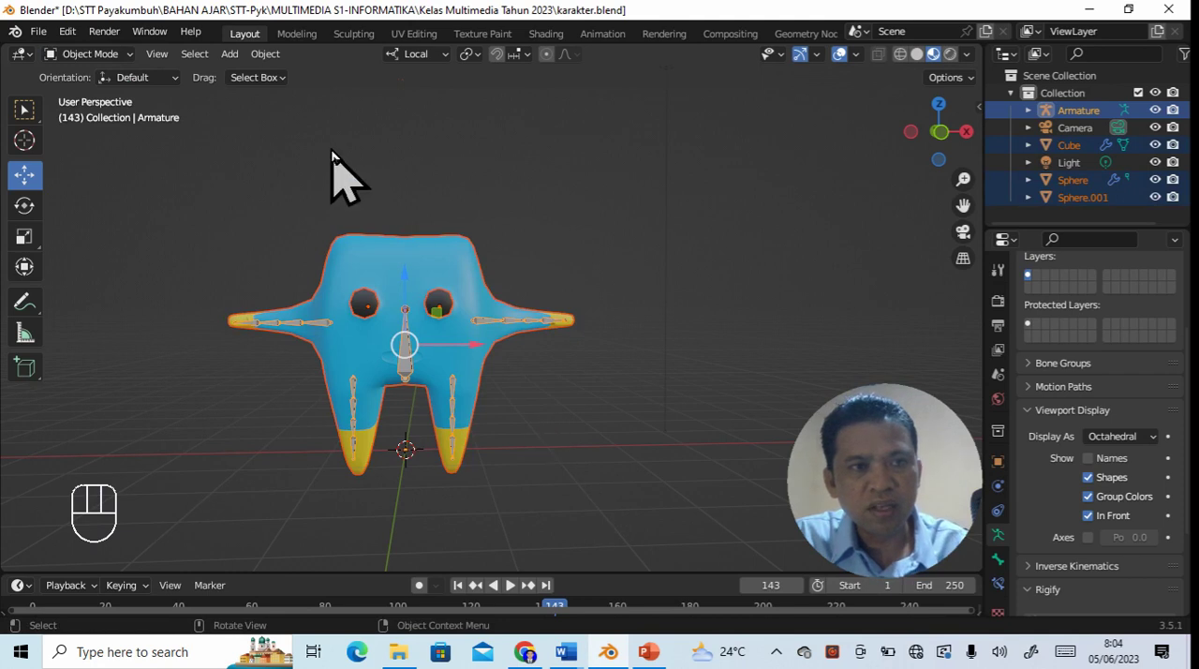
left_click(266, 54)
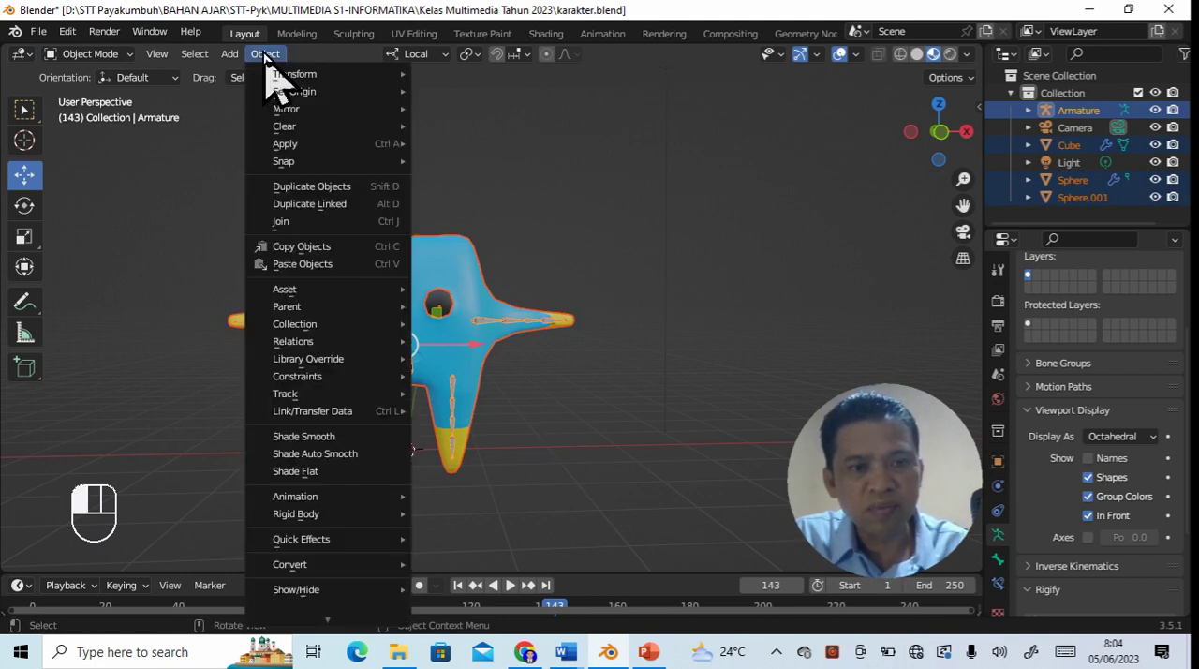
left_click(630, 421)
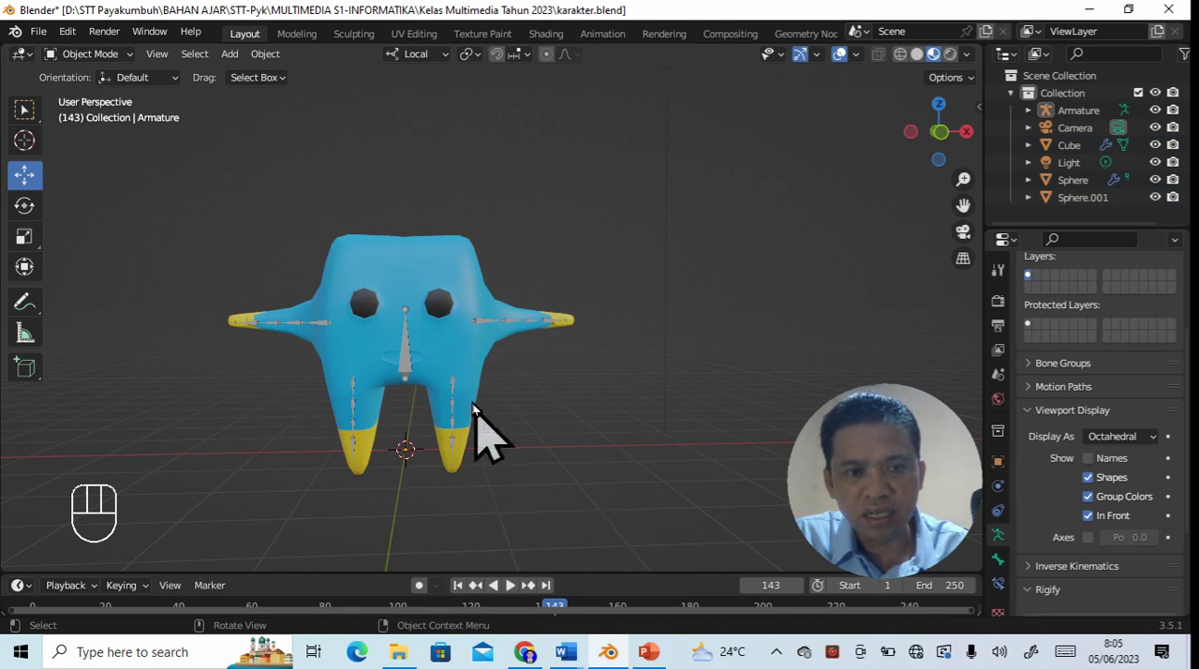
left_click(405, 367)
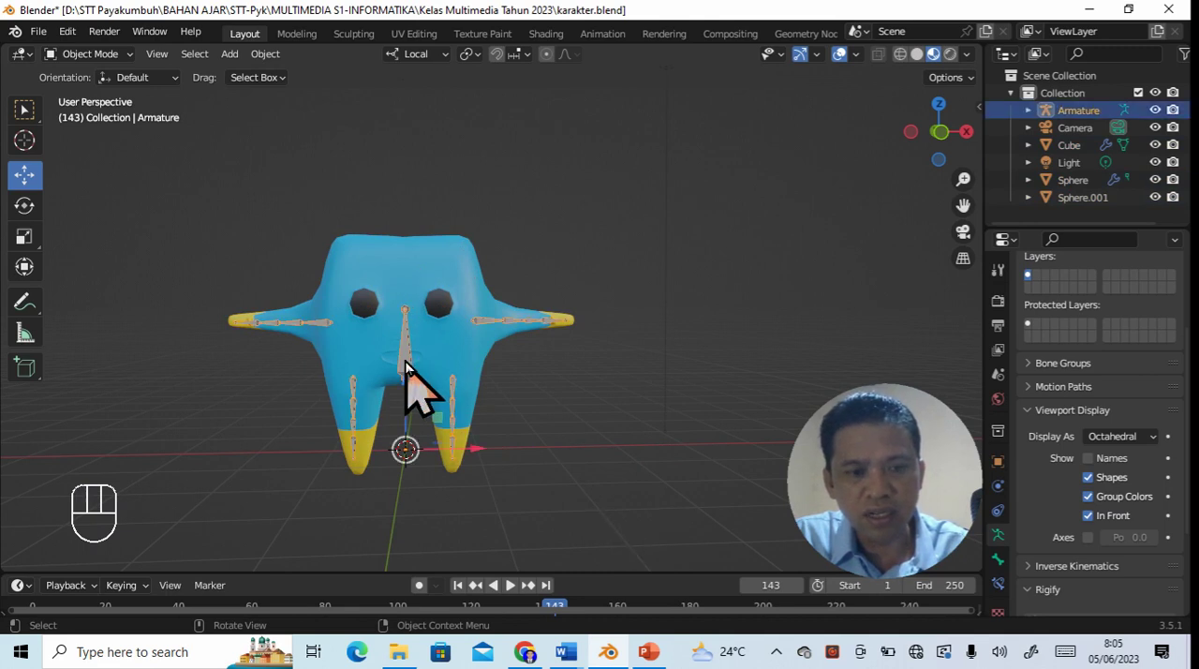
key("a")
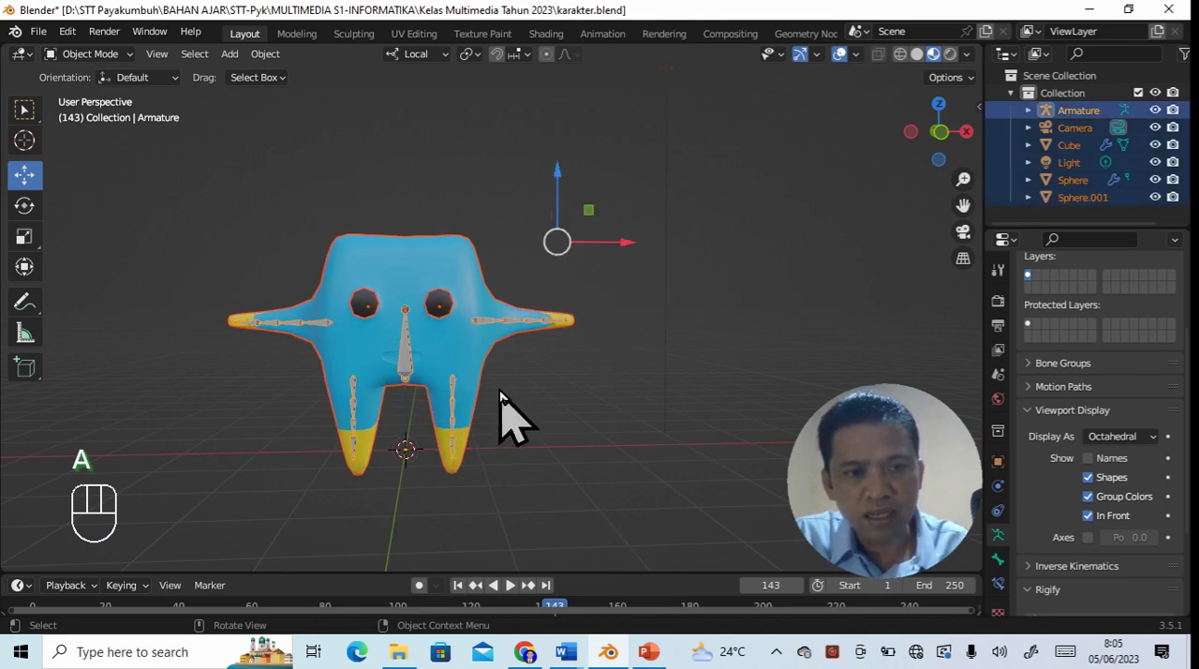
left_click(572, 415)
- Select the armature, body and both eyes with the armature active, and parent them using Armature Deform With Automatic Weights
left_click(415, 367)
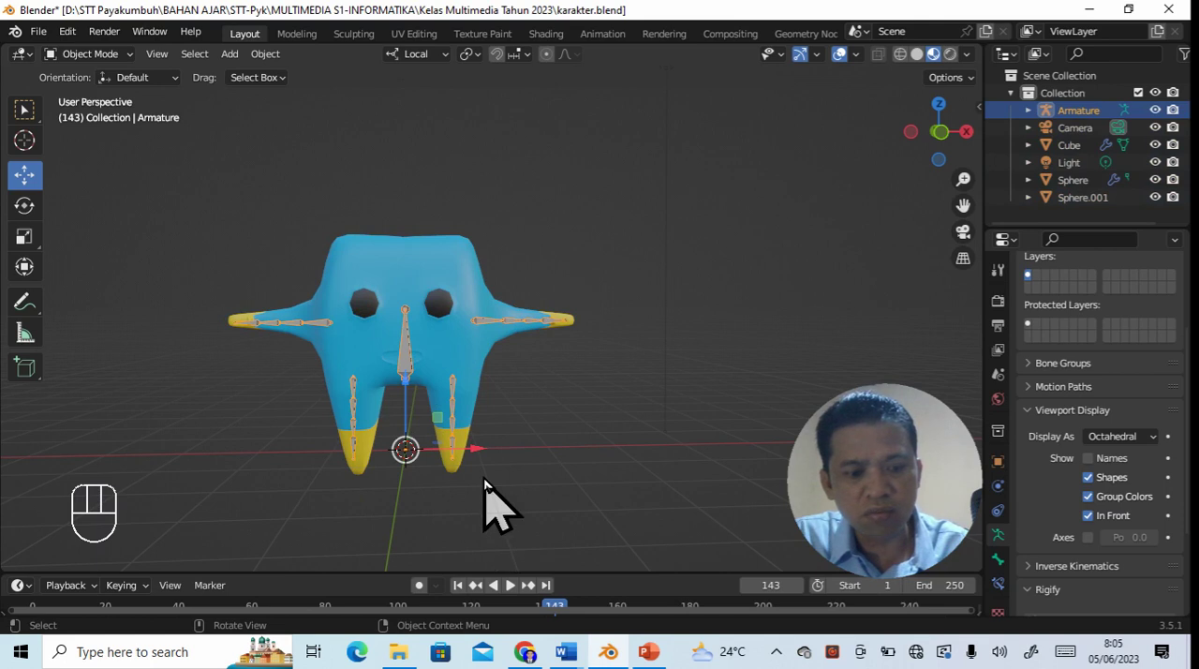
key("shift")
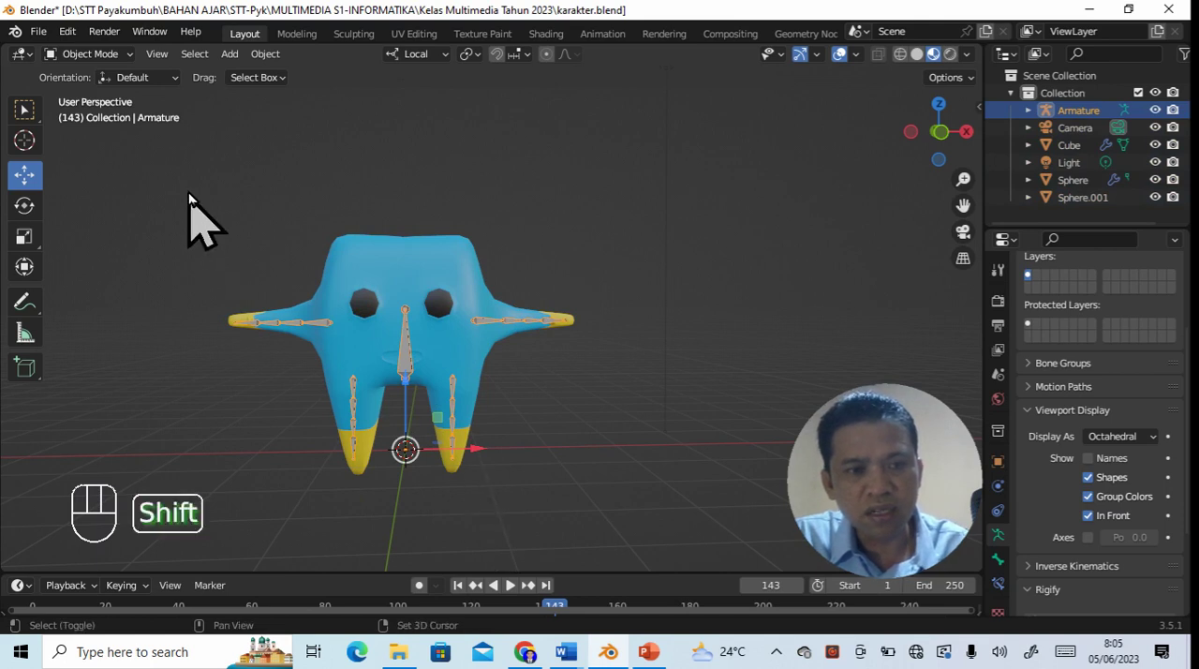
left_click_drag(185, 191, 597, 478, "shift")
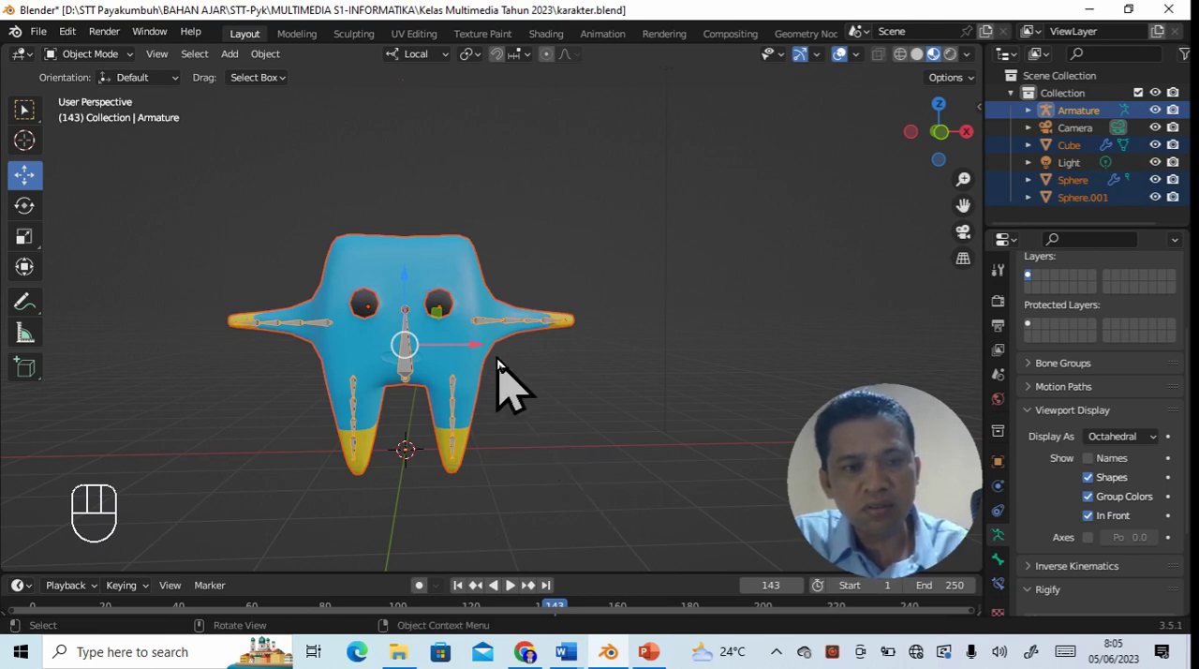
left_click(267, 55)
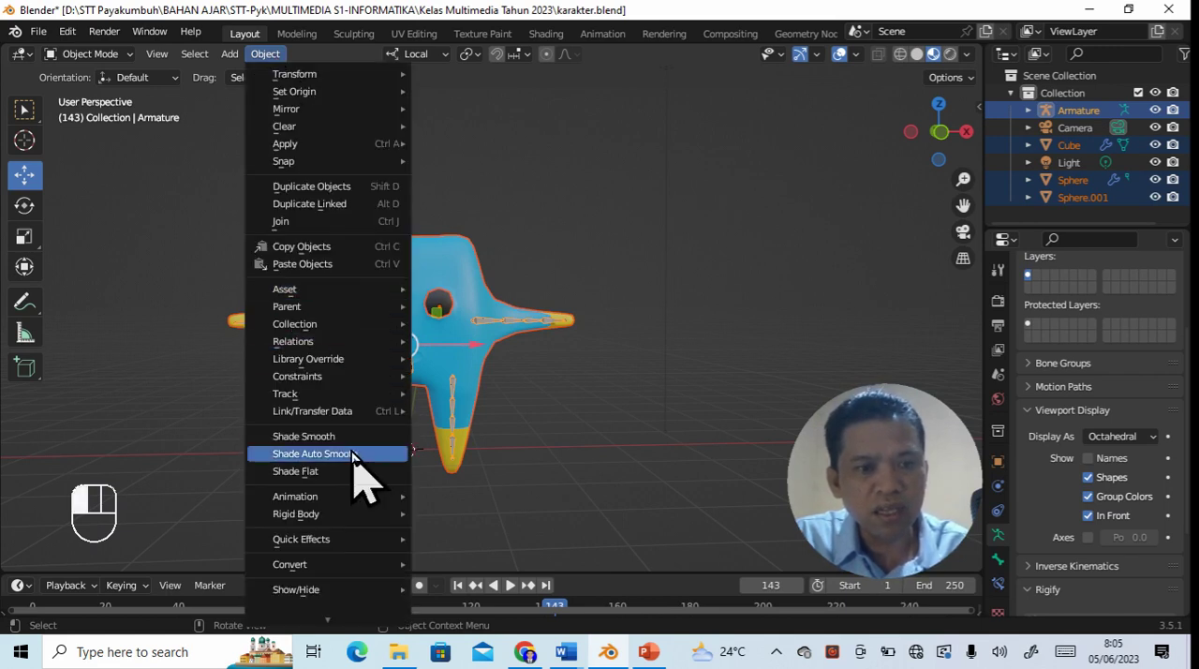
mouse_move(308, 309)
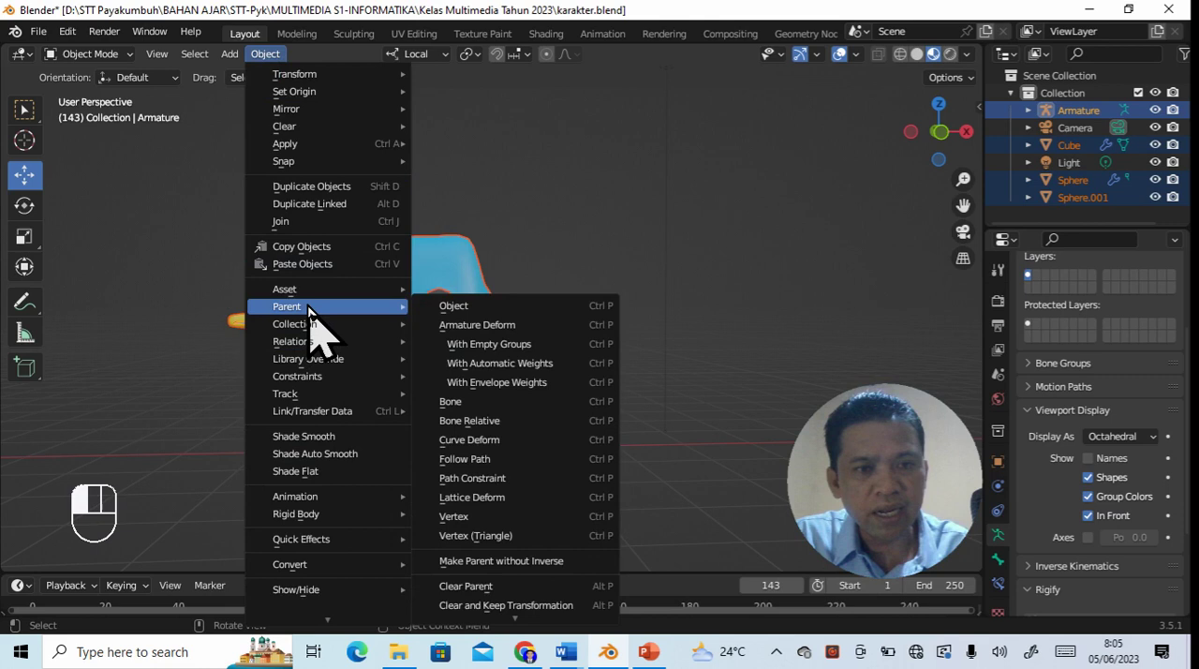
left_click(479, 364)
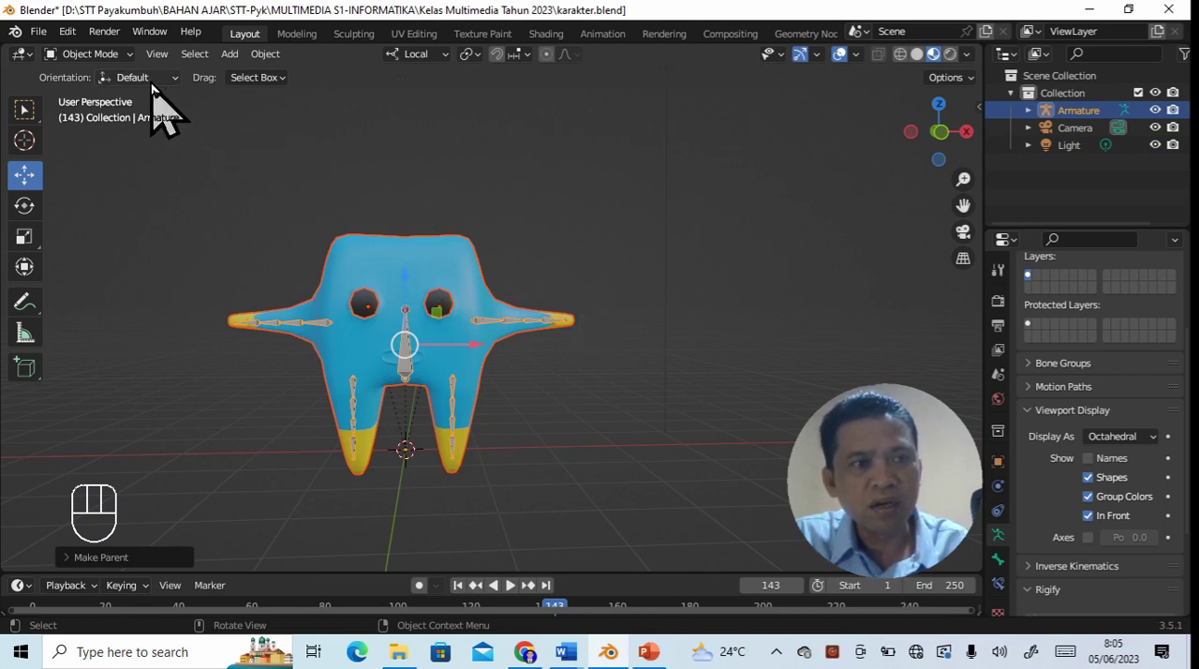
- Switch the armature to Pose Mode and rotate the central body bone slightly to test the deformation
left_click(129, 54)
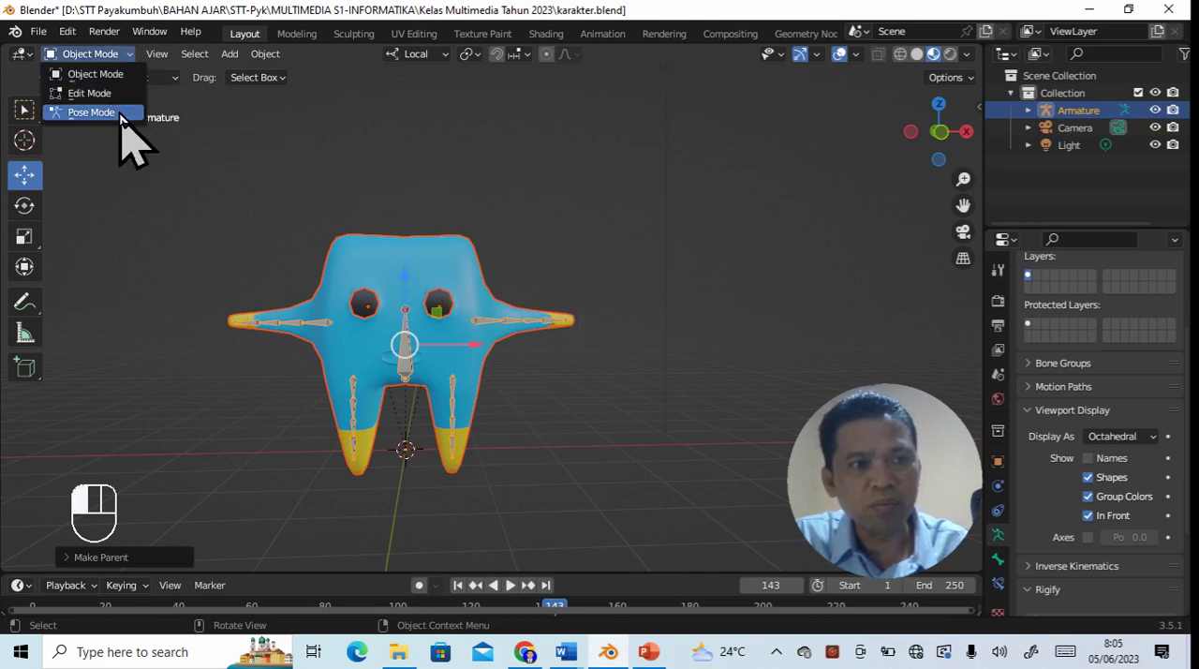
left_click(120, 113)
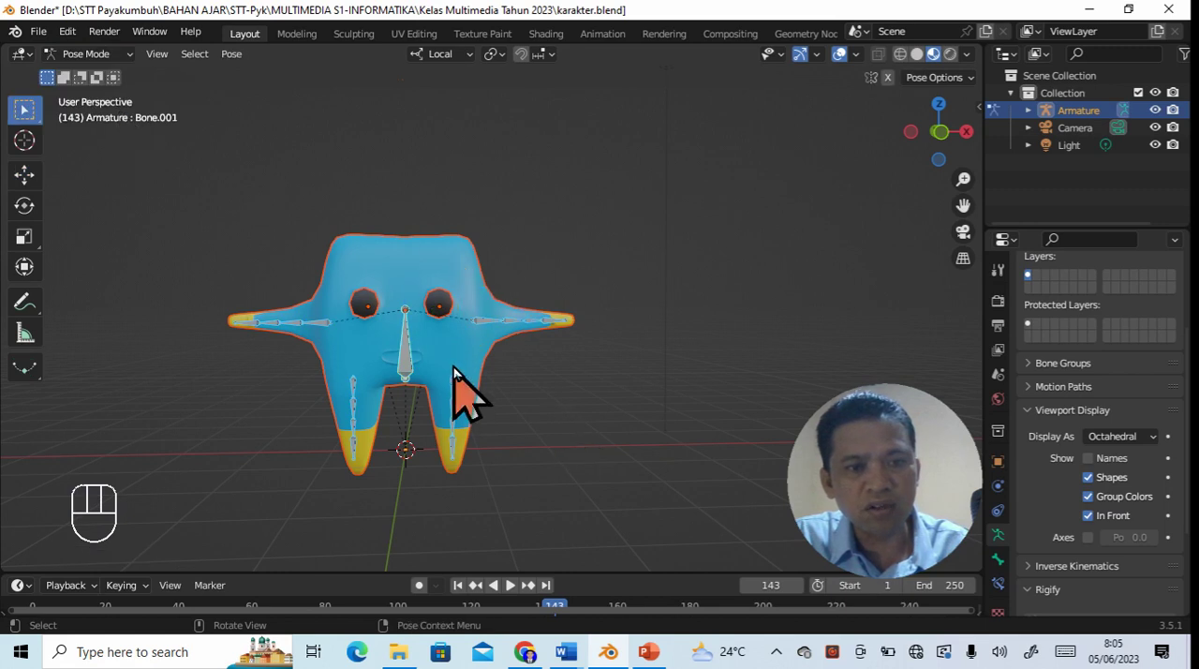
left_click(24, 174)
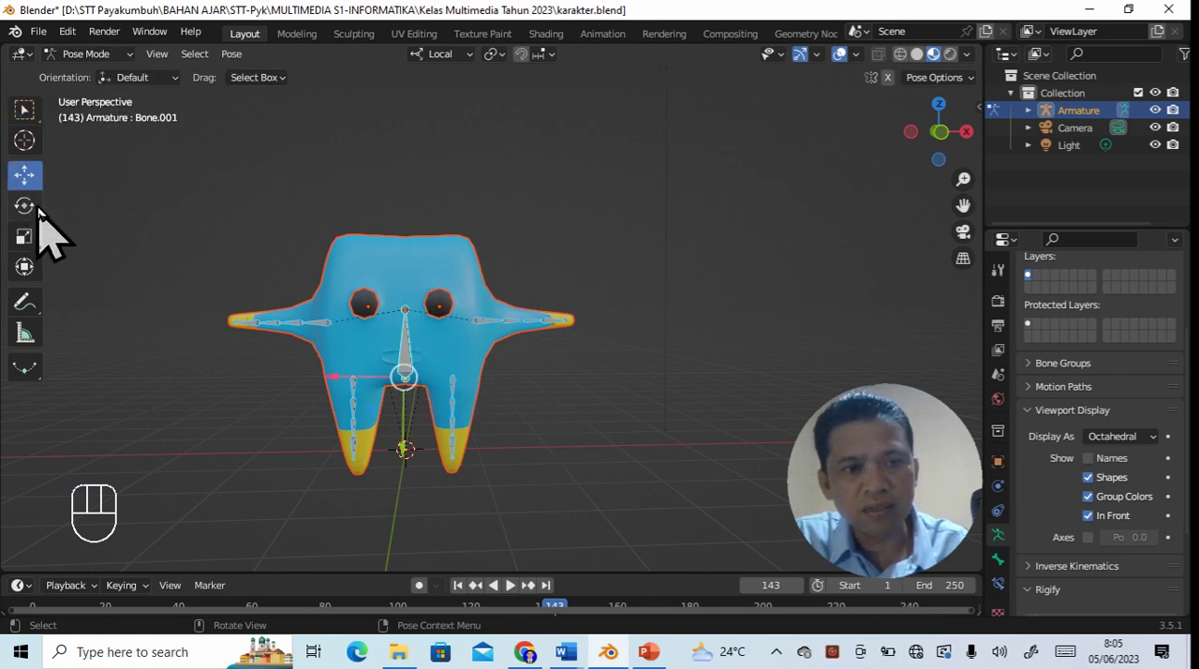
left_click(24, 205)
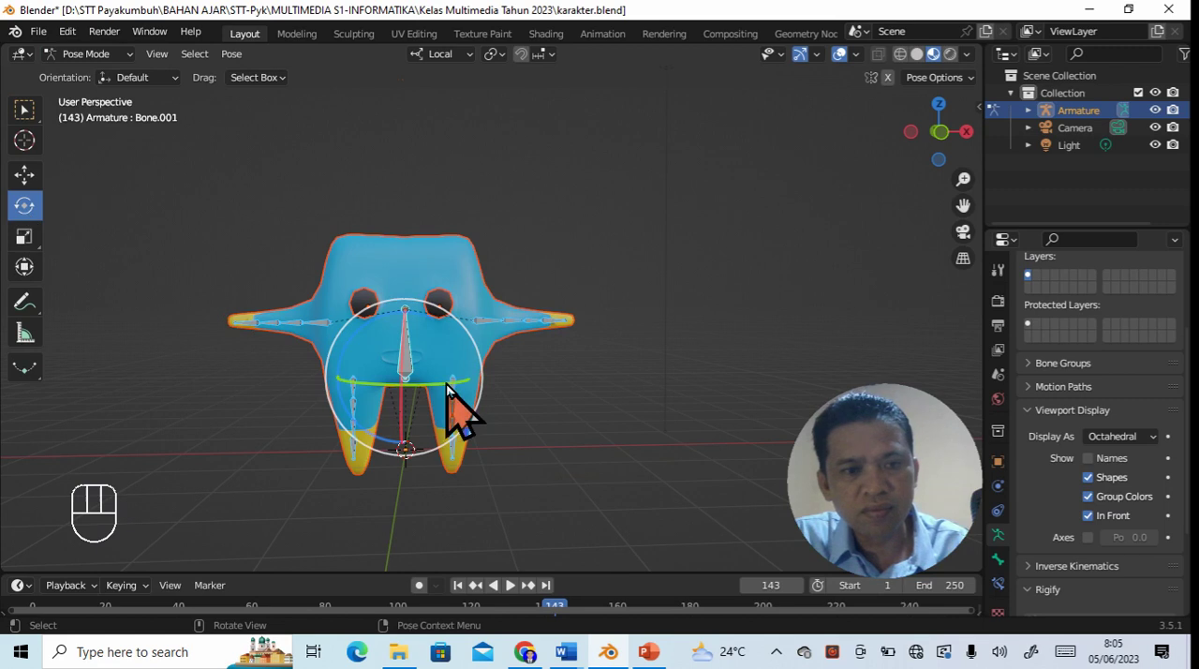
left_click_drag(410, 433, 405, 380)
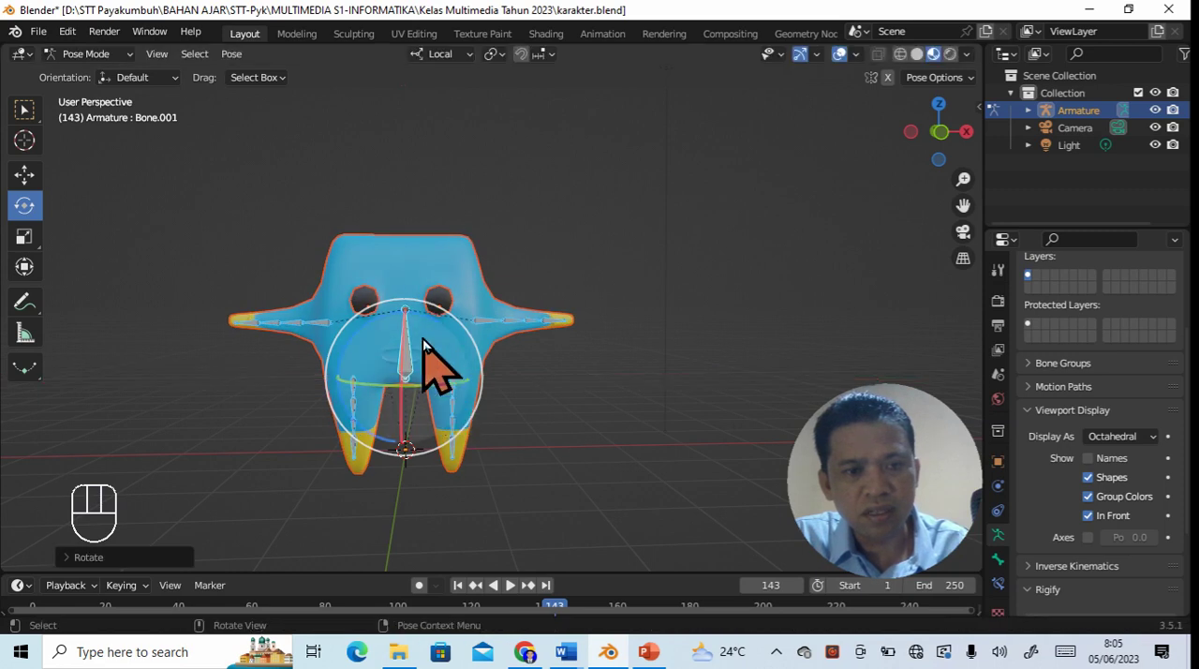
left_click_drag(409, 328, 408, 312)
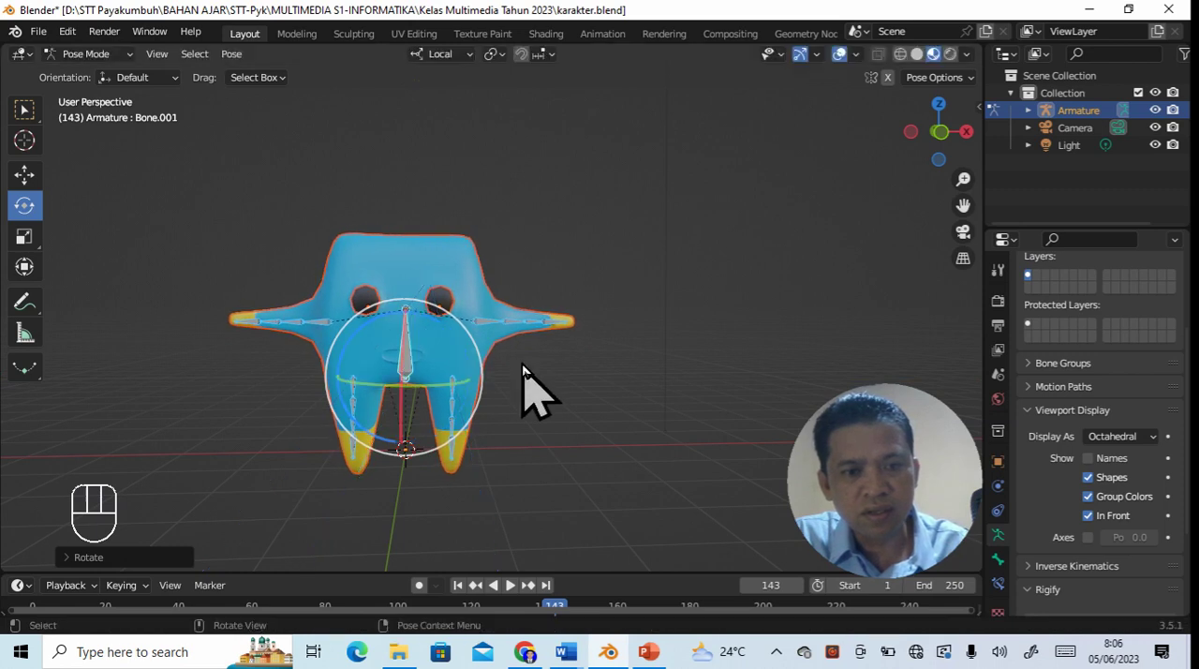
- Try rotating the first bone of the +X arm, and undo the rotation
left_click(494, 328)
left_click_drag(517, 346, 496, 326)
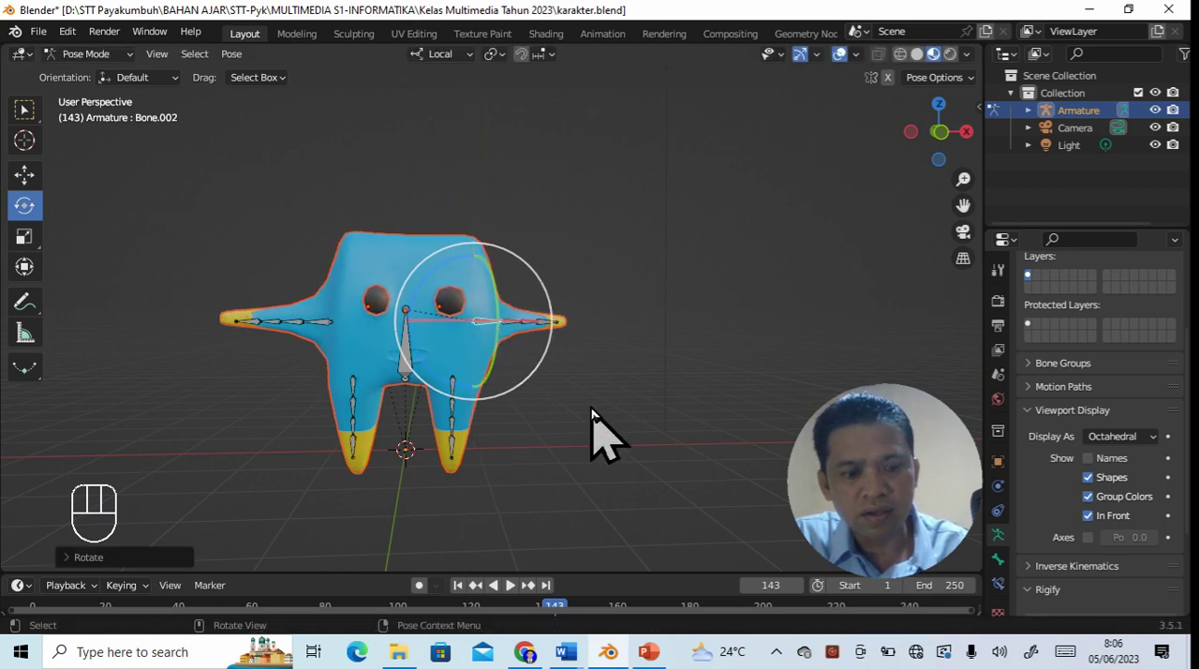
key("ctrl+z")
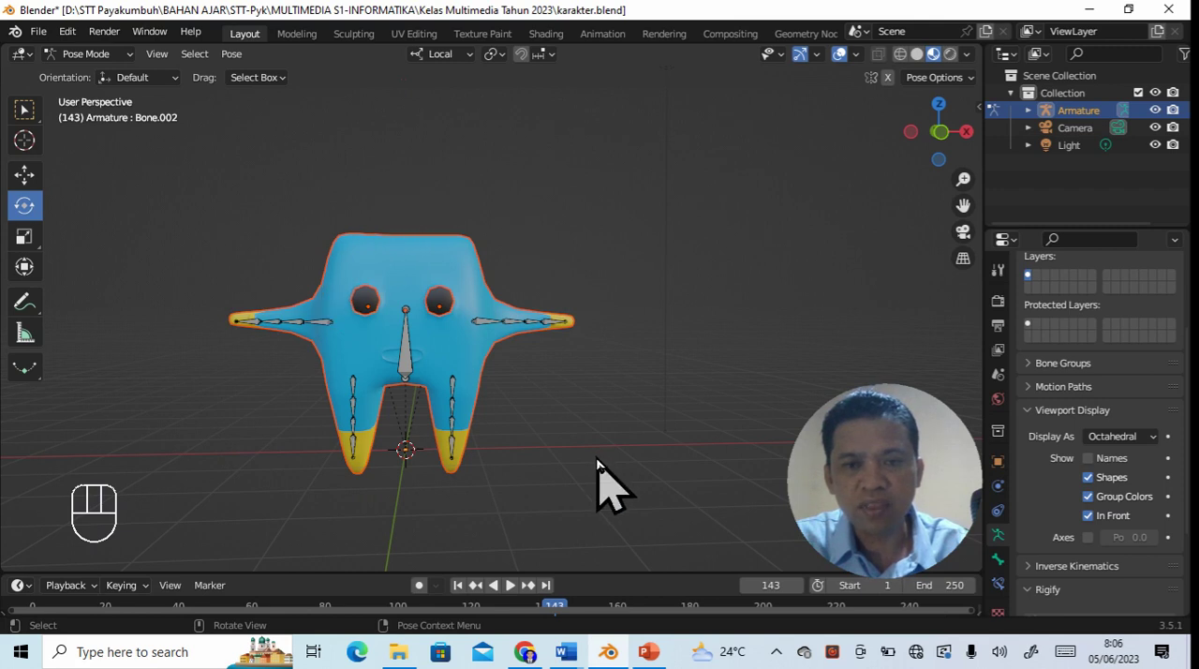
- Switch to the camera view, add a Track To object constraint to the armature, and try to set Armature as its target
left_click(963, 231)
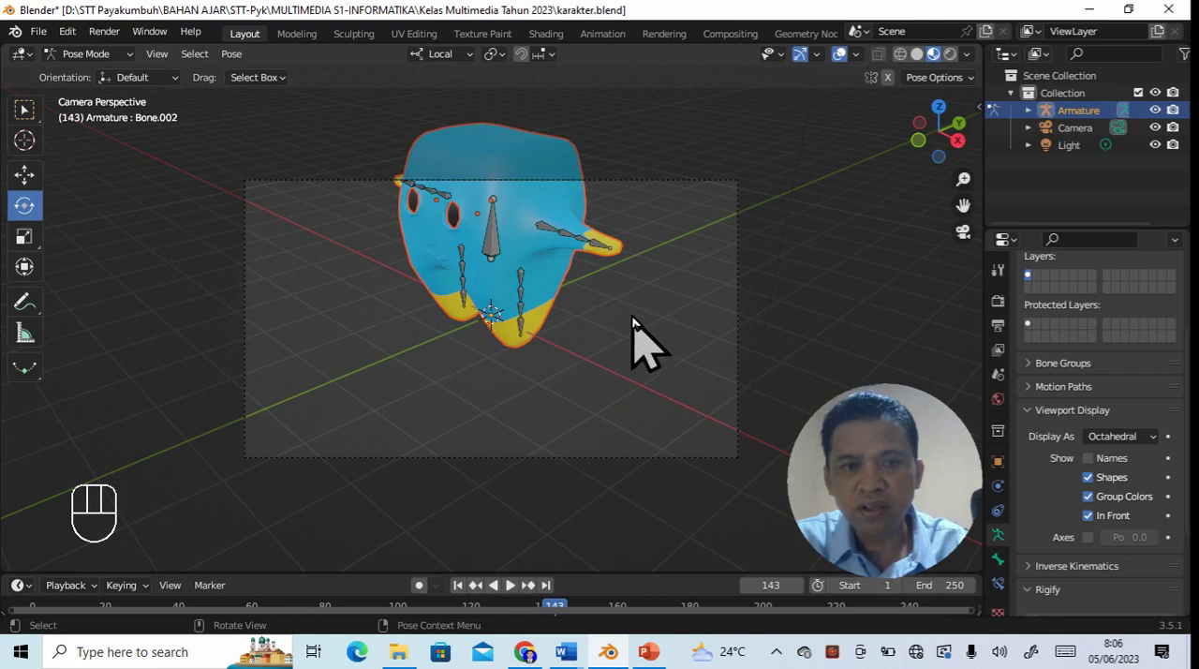
left_click(998, 512)
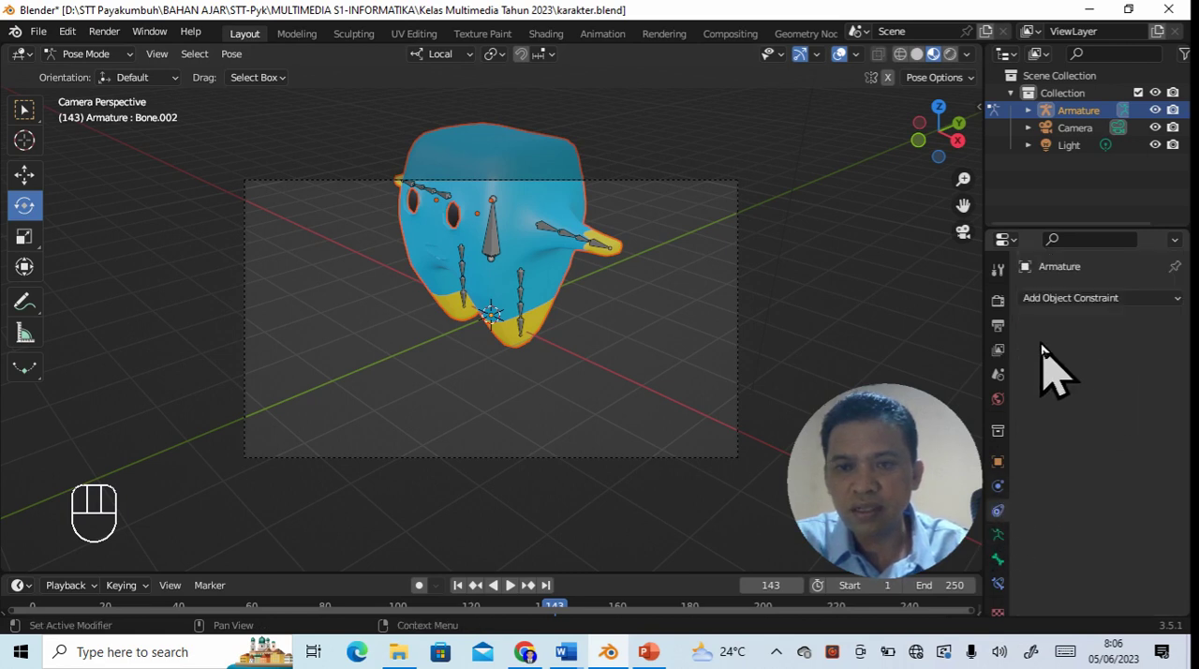
left_click(1116, 298)
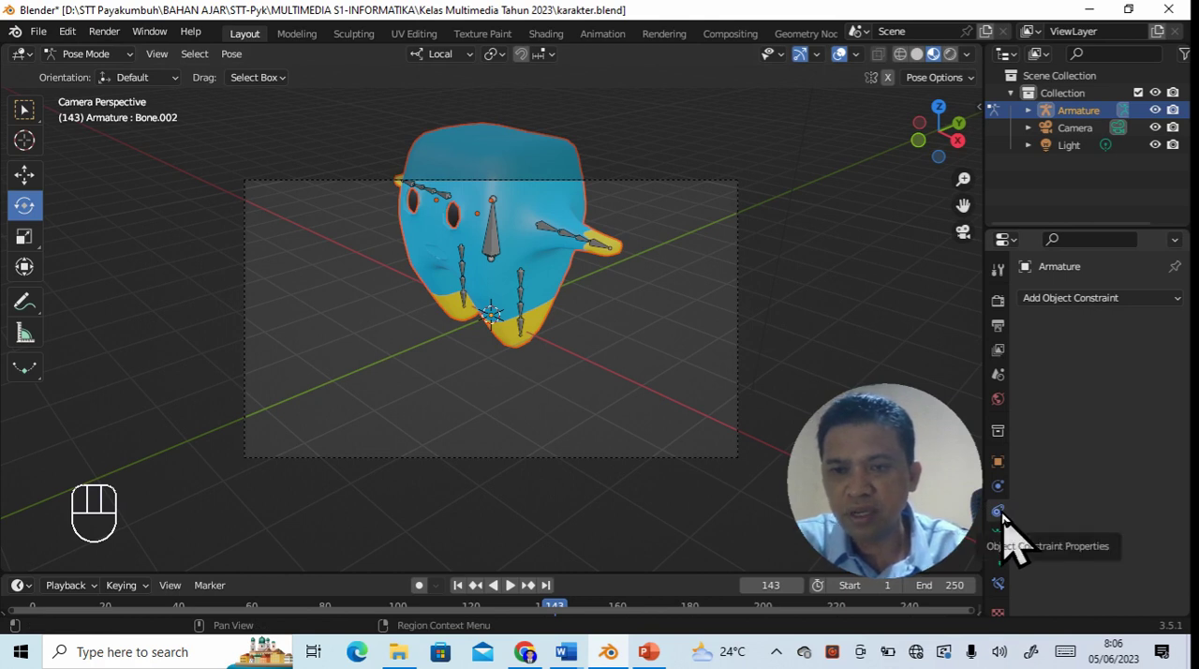
left_click(1111, 302)
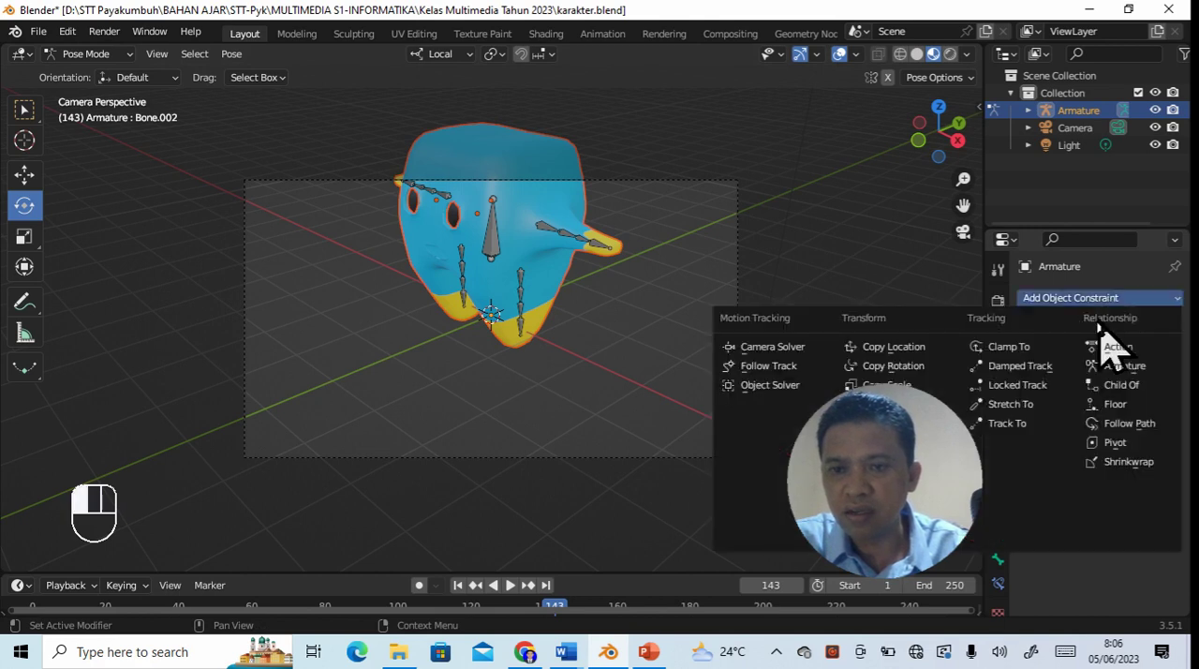
left_click(1008, 424)
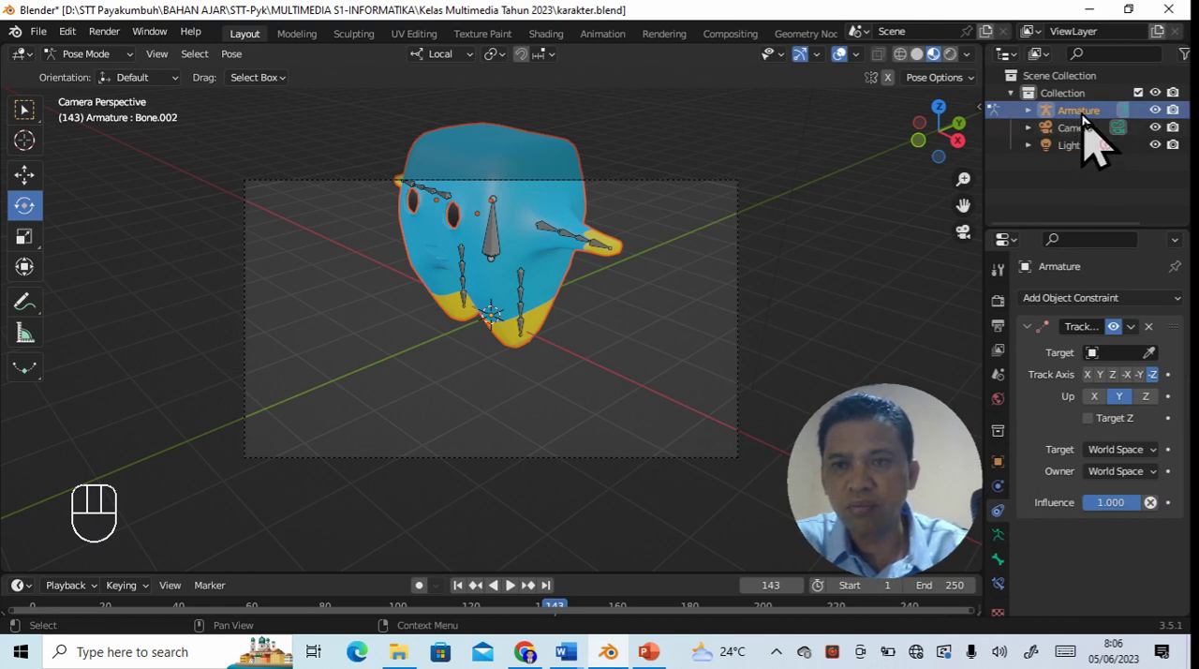
left_click(1109, 353)
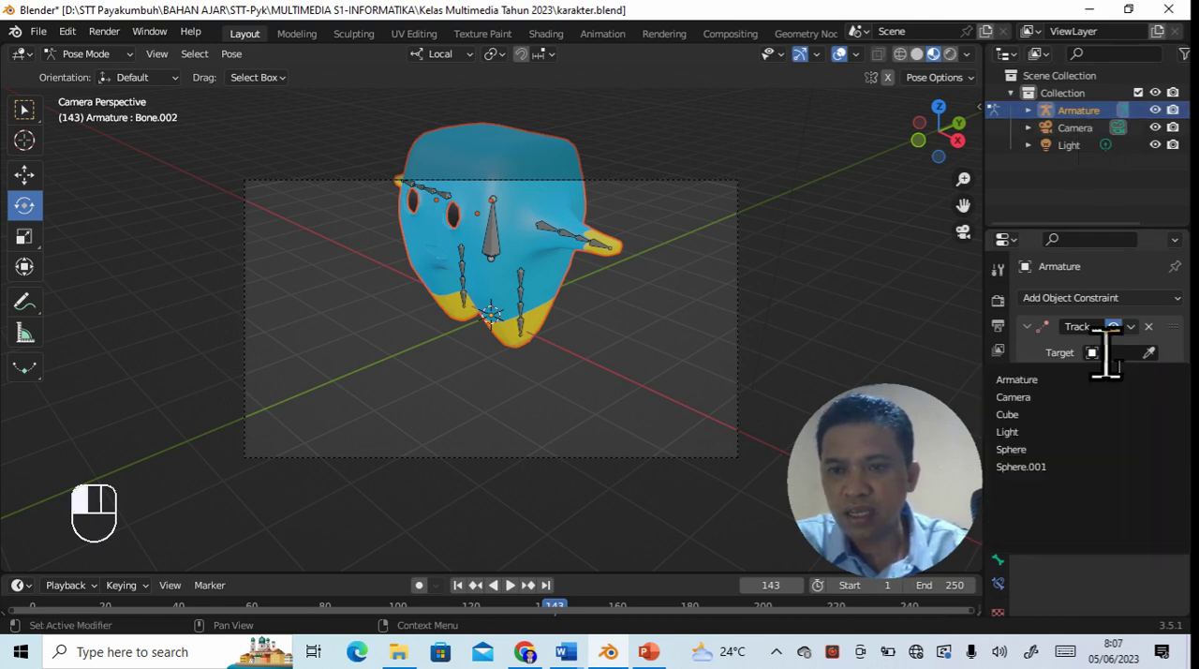
left_click(1049, 382)
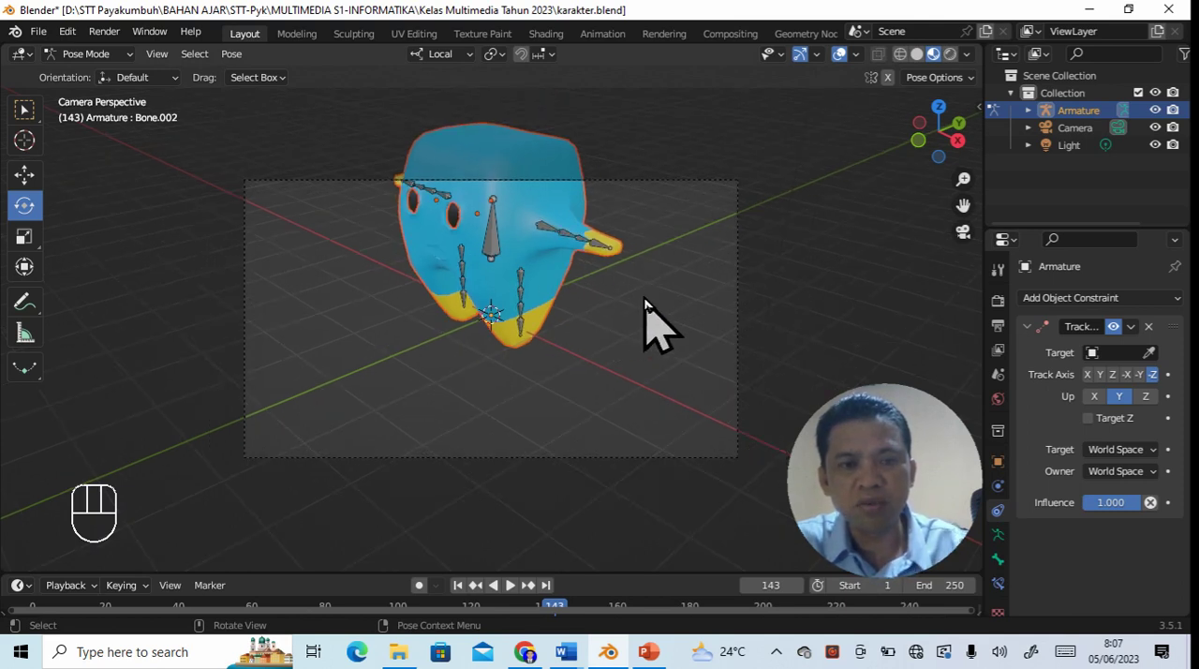
left_click(535, 266)
middle_click_drag(535, 266, 616, 375)
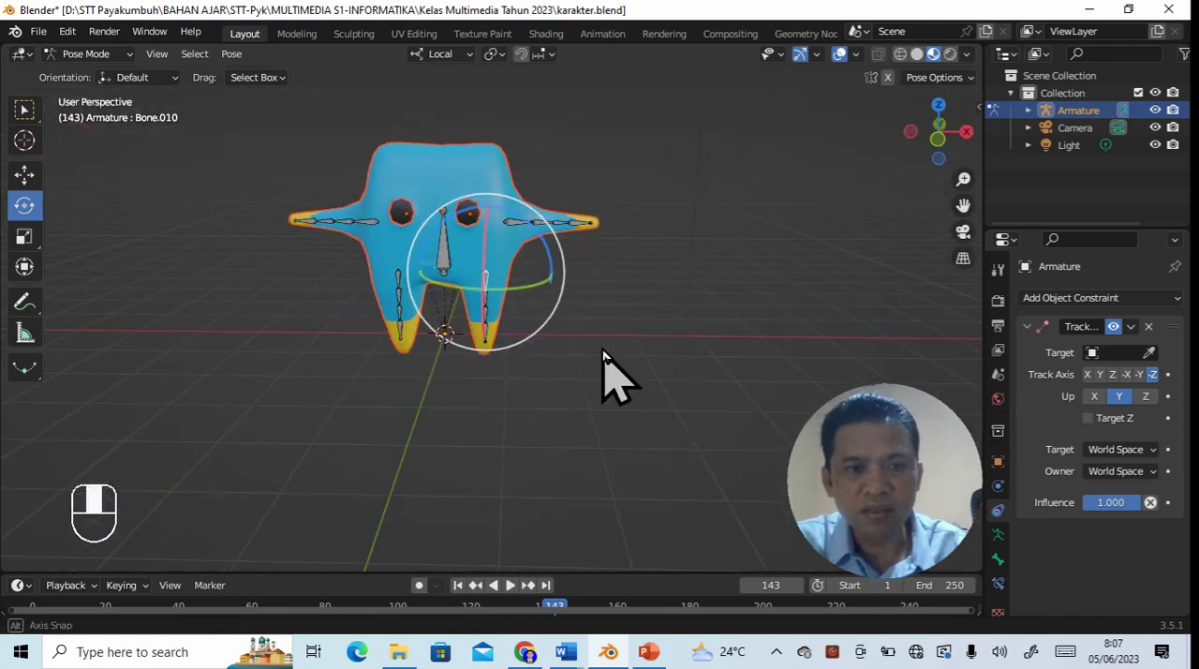
left_click(403, 252)
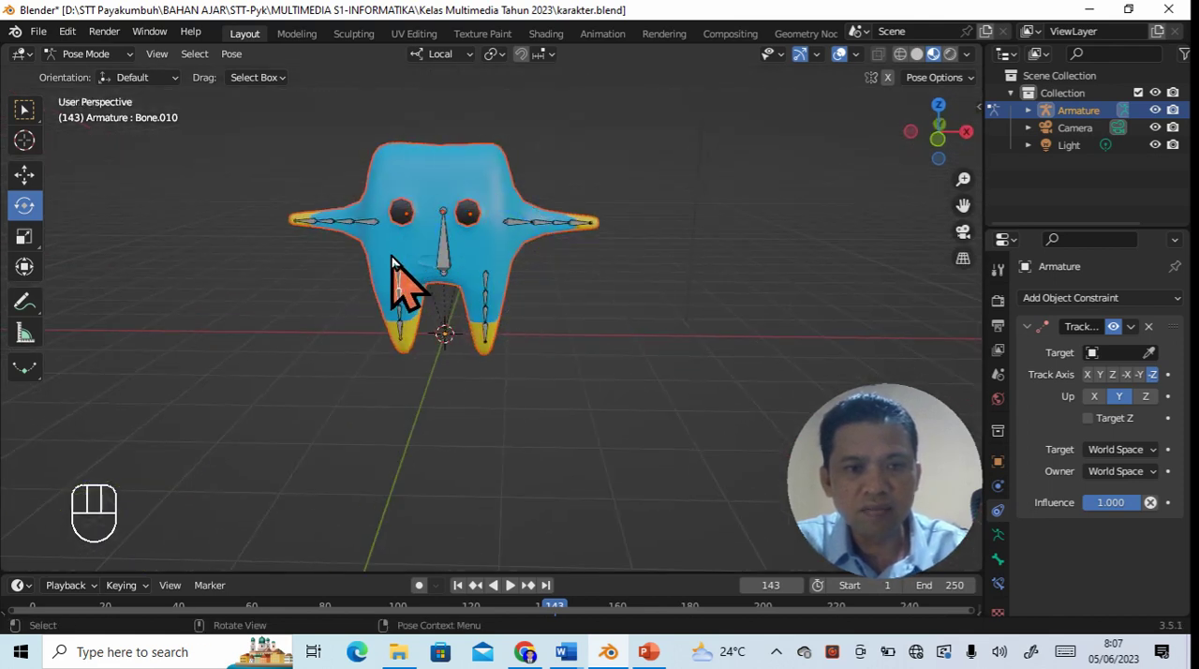
right_click(393, 256)
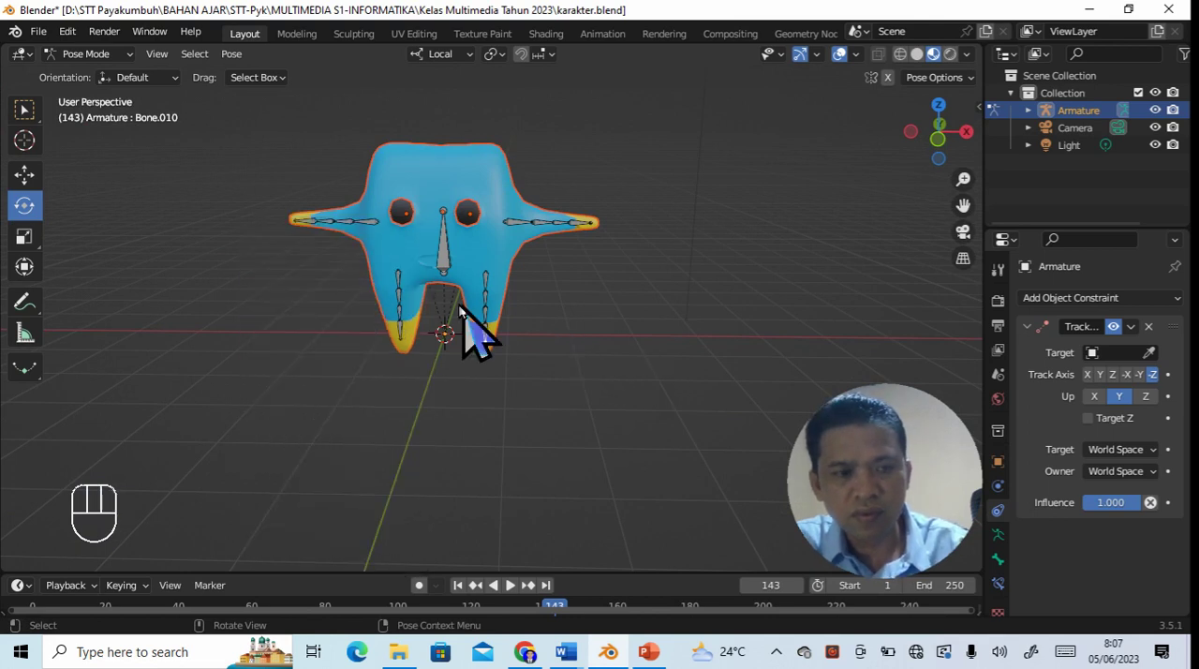
- Switch to Object Mode, select only the armature, and set its origin to its geometry
left_click(130, 56)
left_click(129, 74)
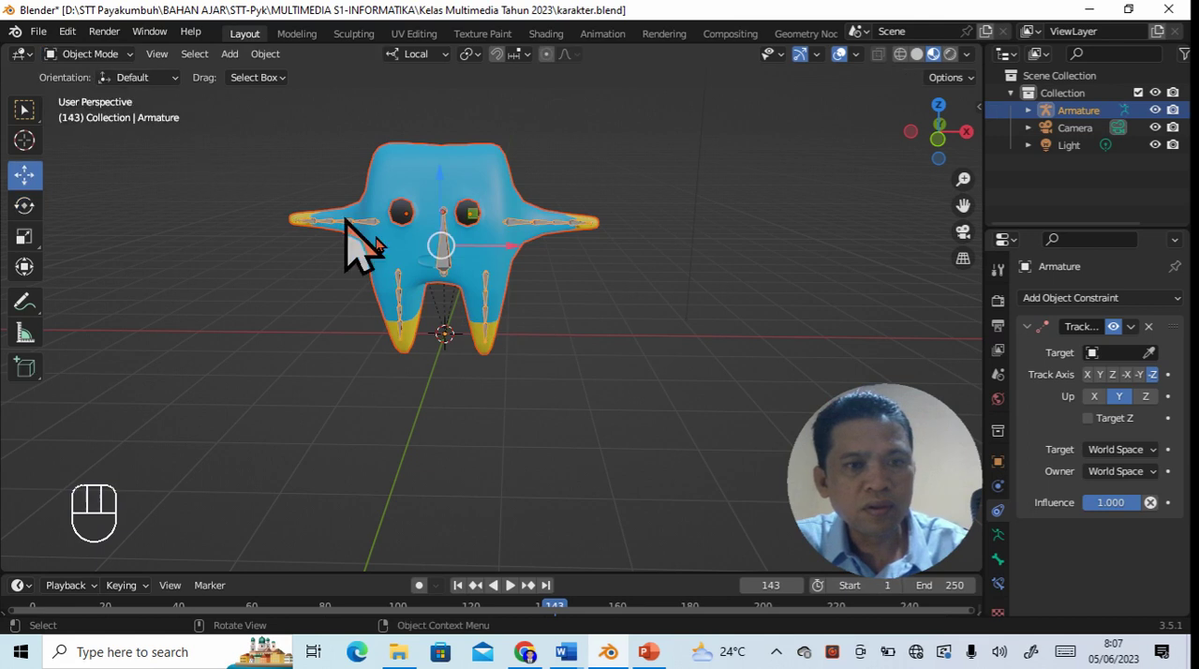
left_click(509, 421)
left_click(453, 262)
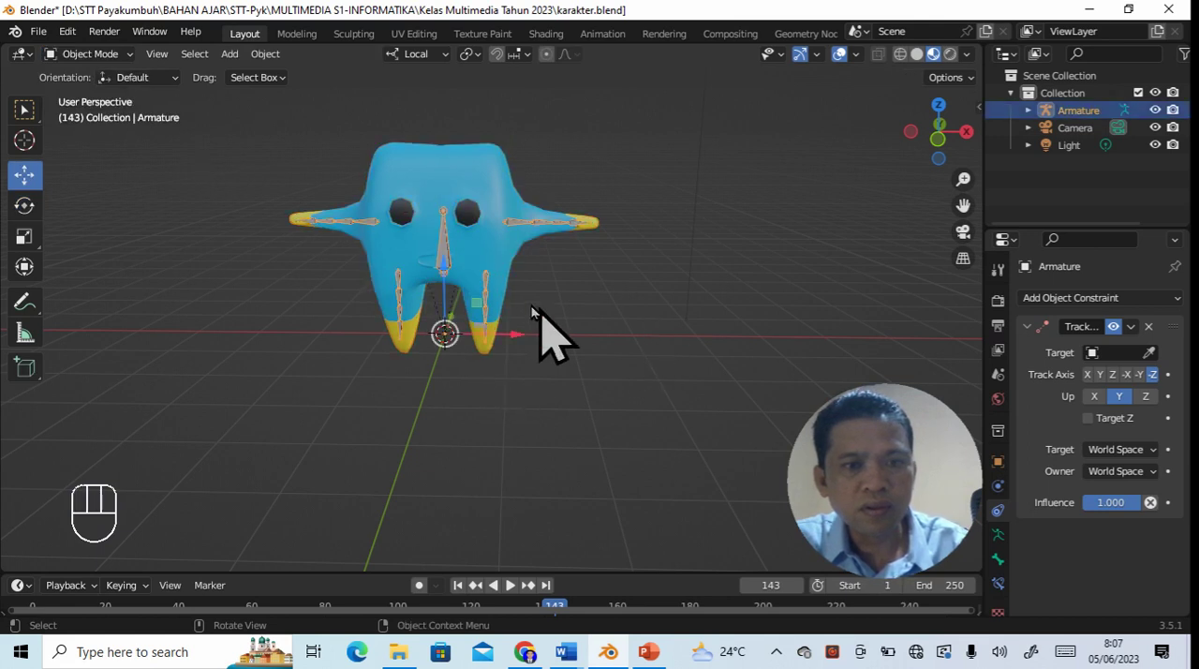
right_click(481, 273)
mouse_move(471, 251)
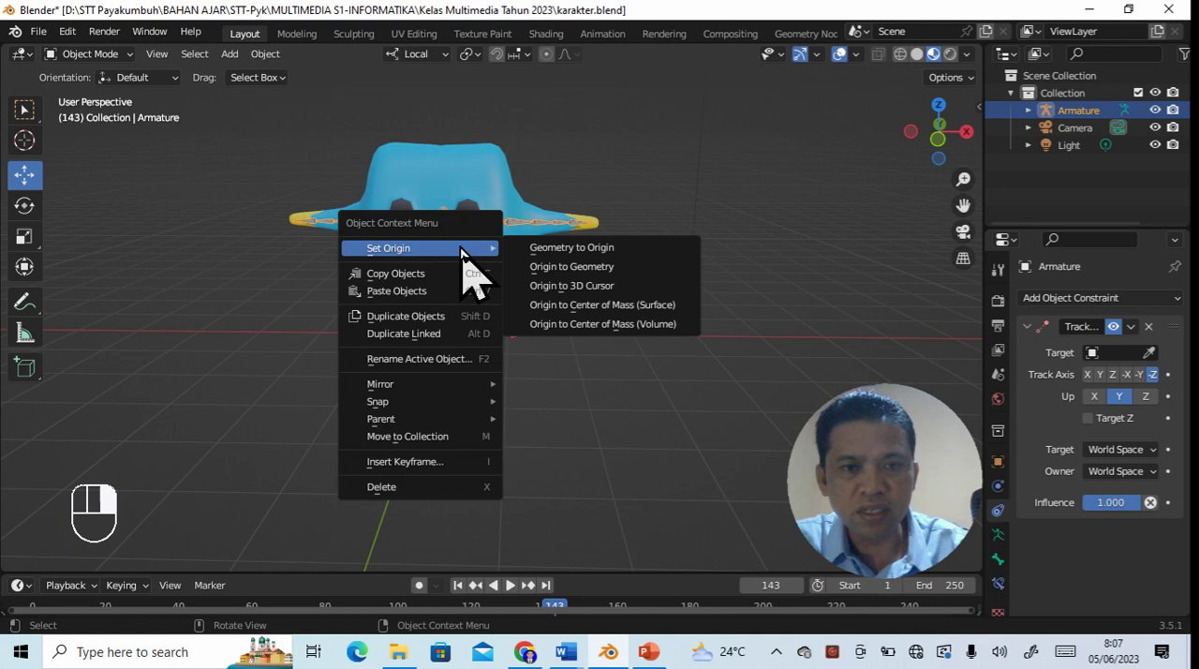
left_click(557, 267)
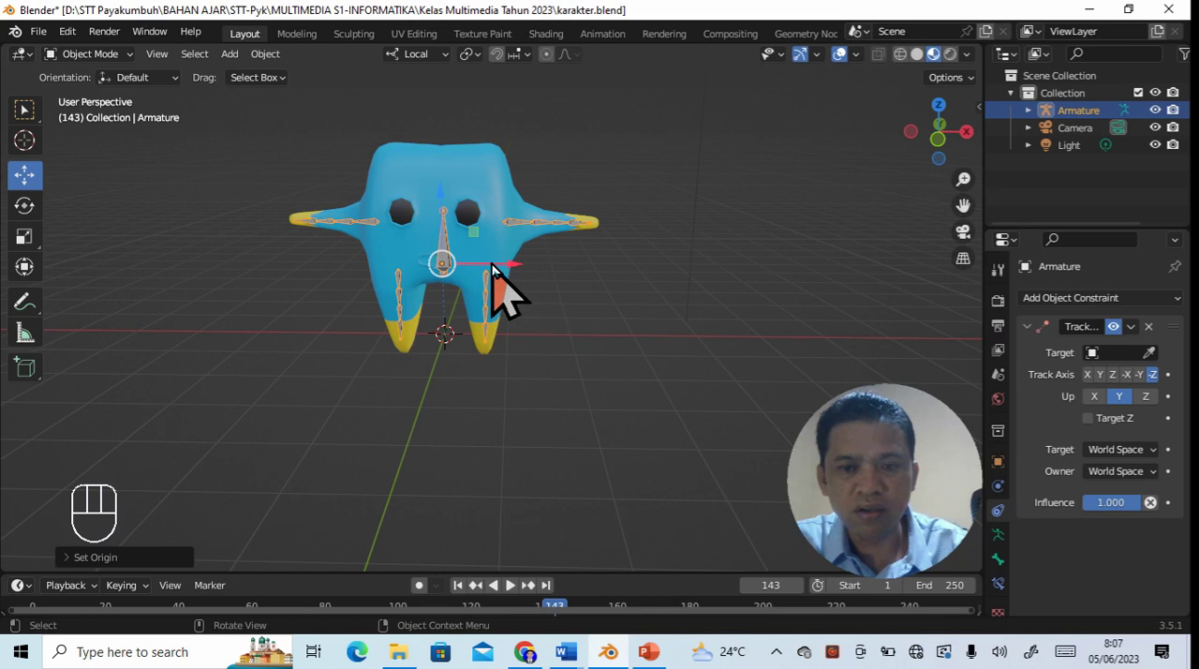
- Move the camera farther away from the front of the character and check the framing through the camera view
scroll(670, 361, "down", 5)
middle_click_drag(758, 273, 463, 327)
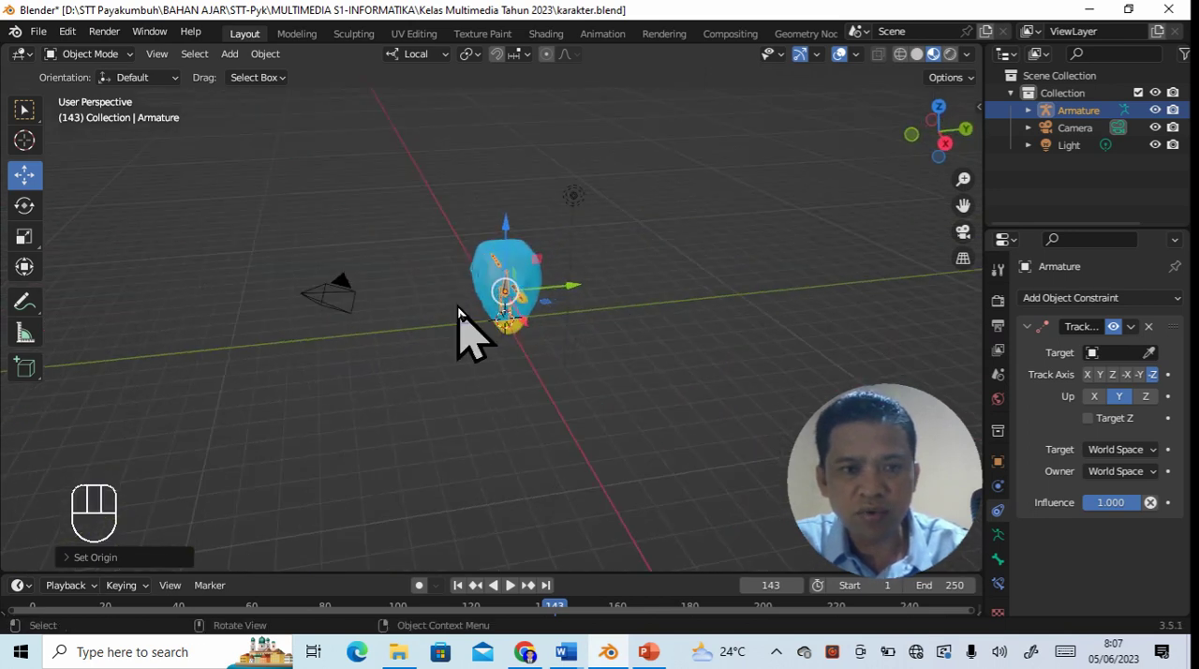
left_click(341, 298)
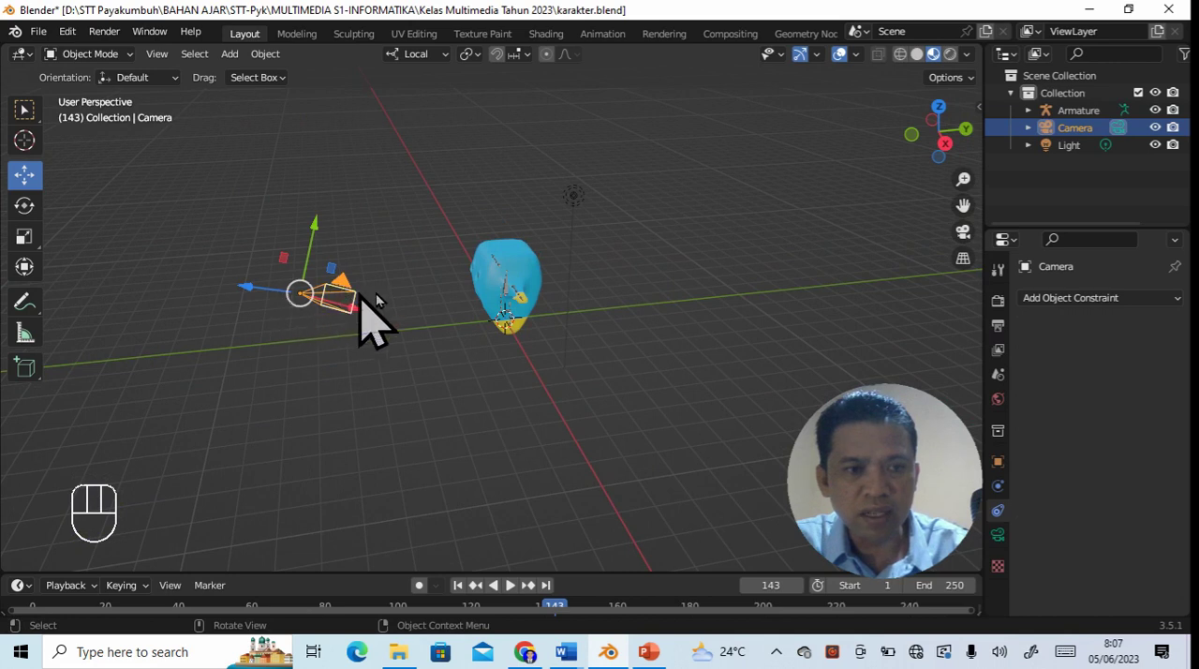
key("g")
left_click(109, 300)
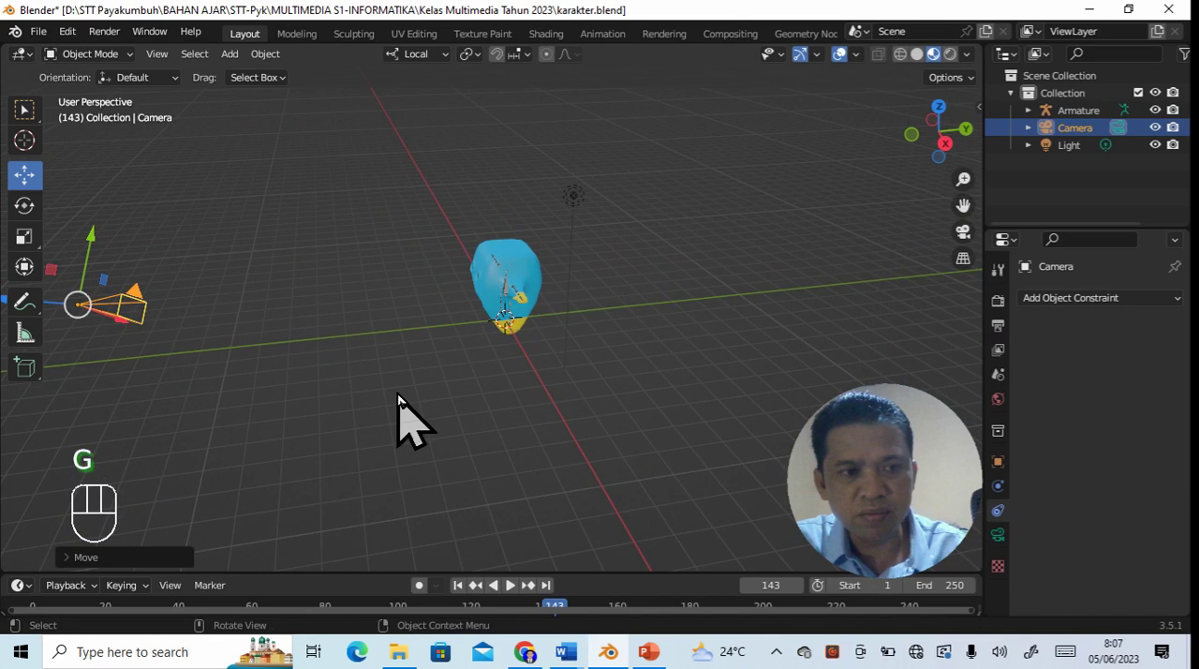
middle_click_drag(396, 421, 573, 375)
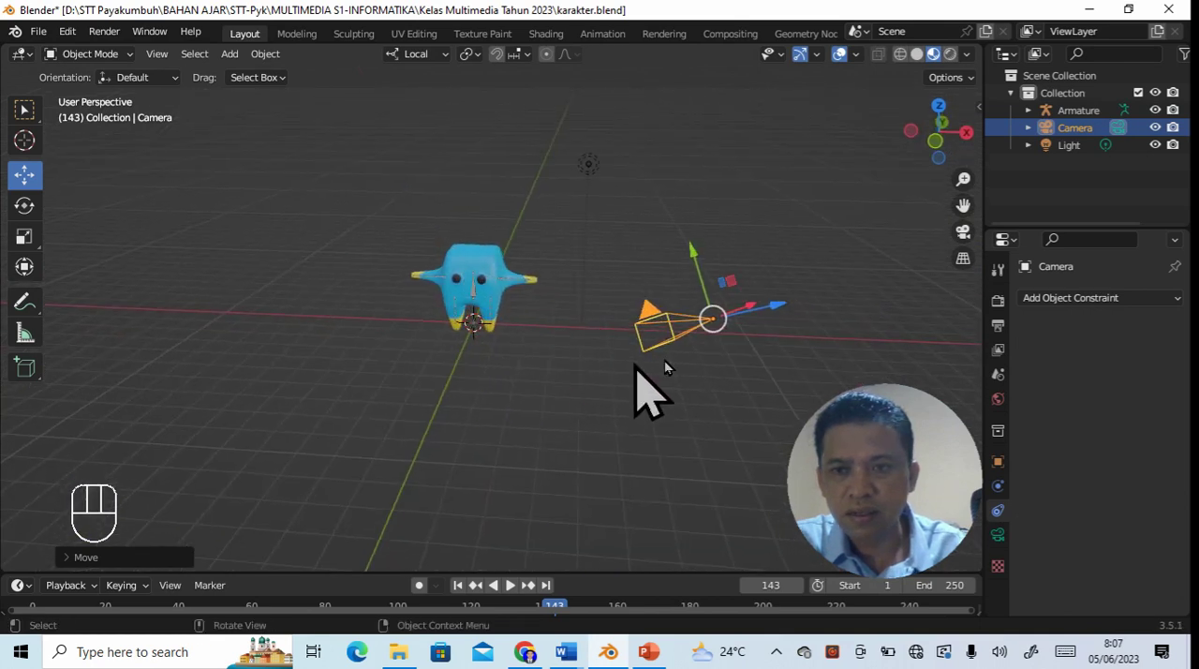
left_click(962, 233)
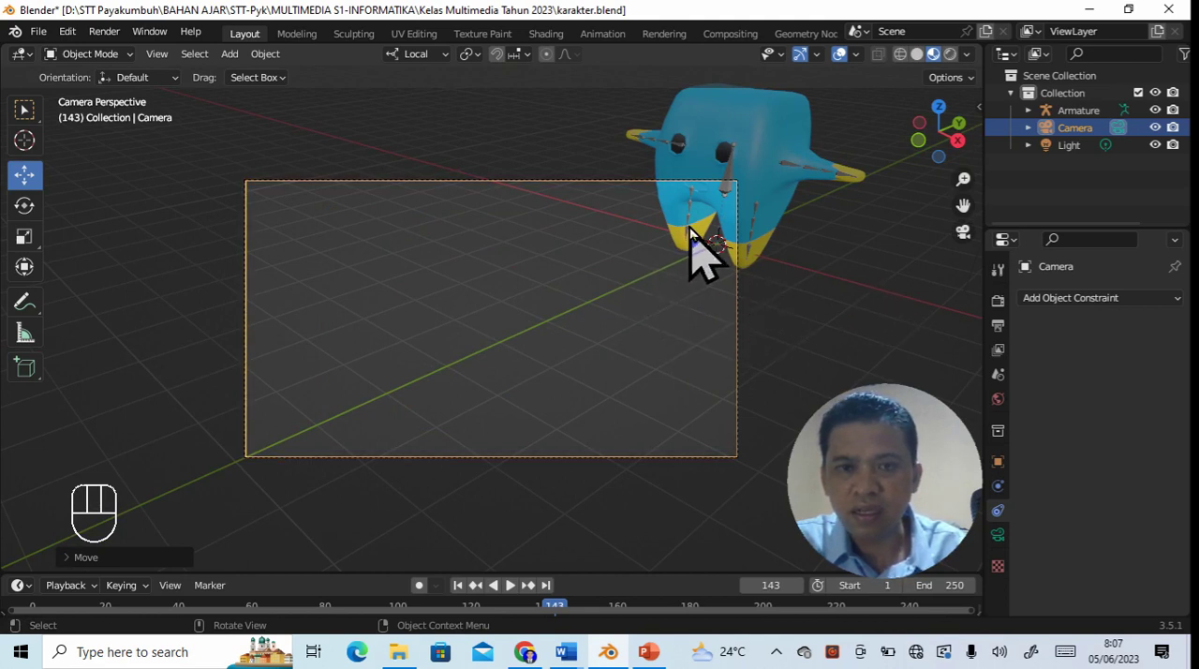
left_click(760, 178)
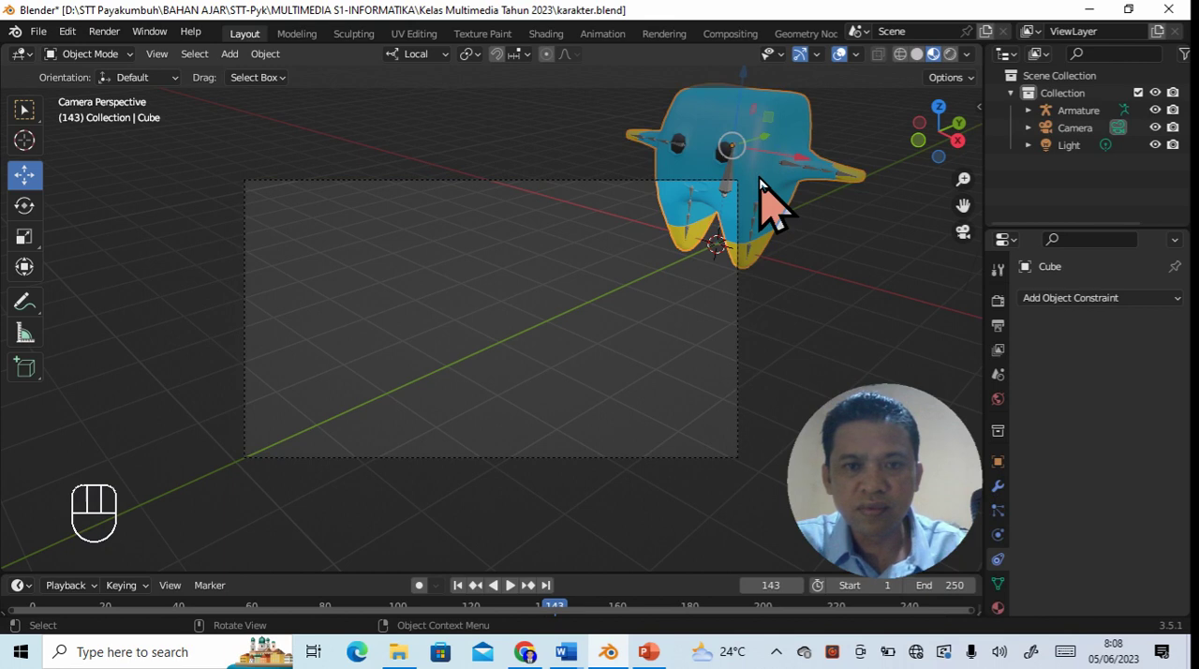
left_click(633, 330)
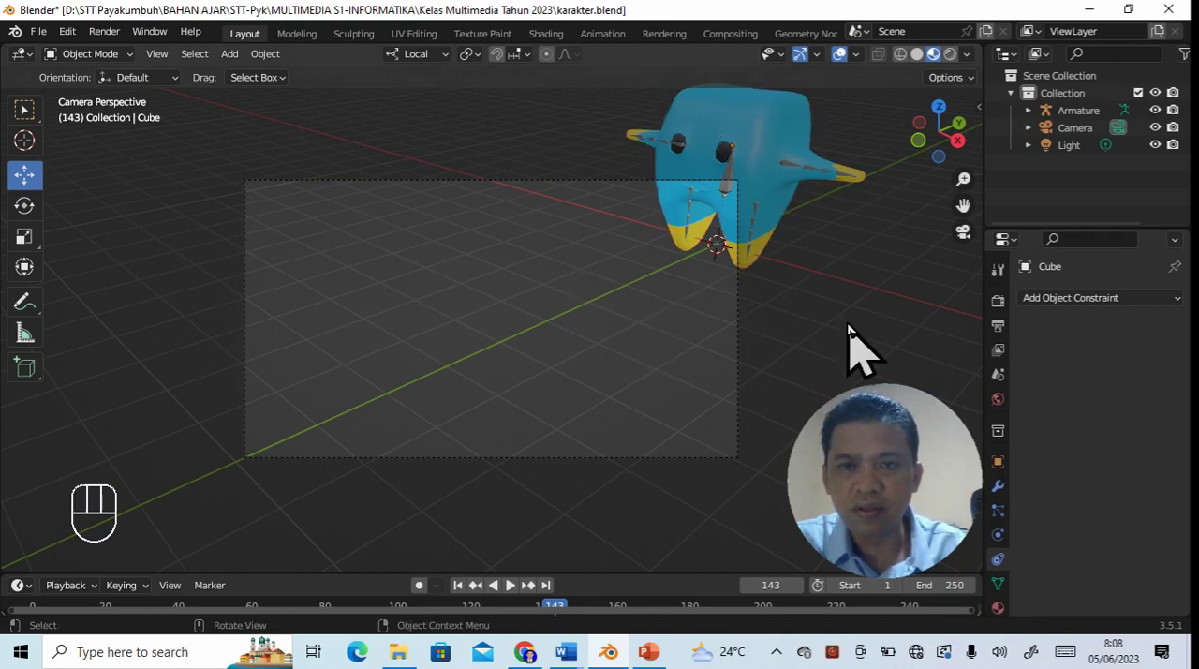
- Add a Track To constraint to the camera with Armature as its target, and view the character through the camera
middle_click_drag(848, 319, 762, 294)
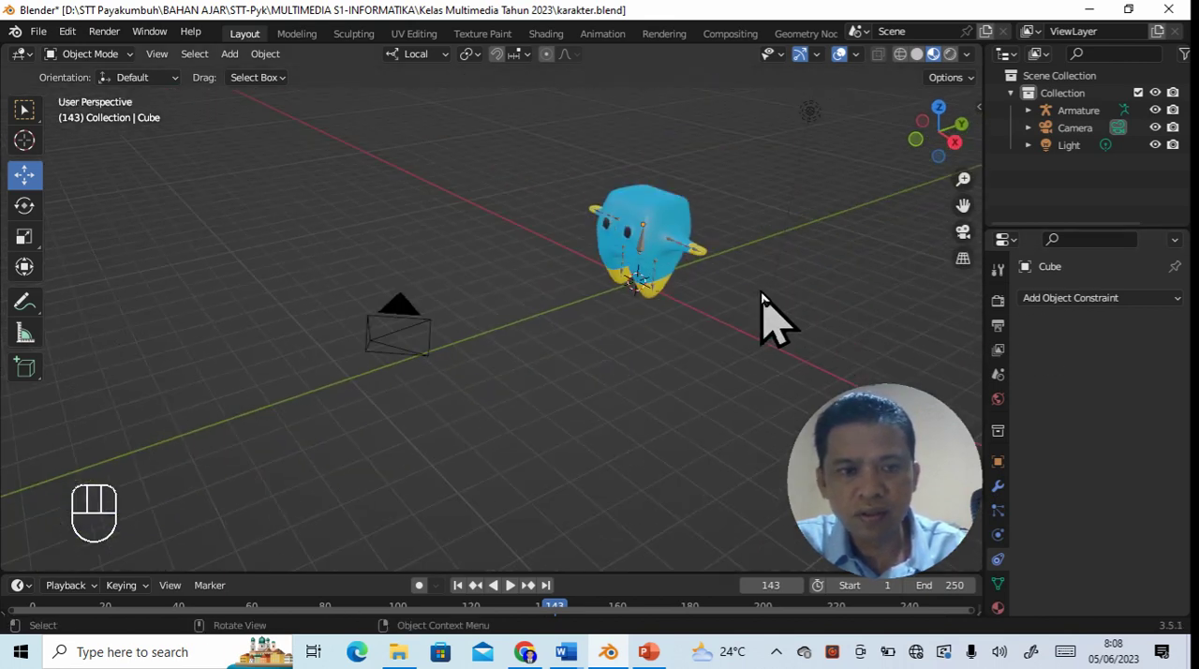
middle_click_drag(682, 302, 667, 302)
left_click(300, 287)
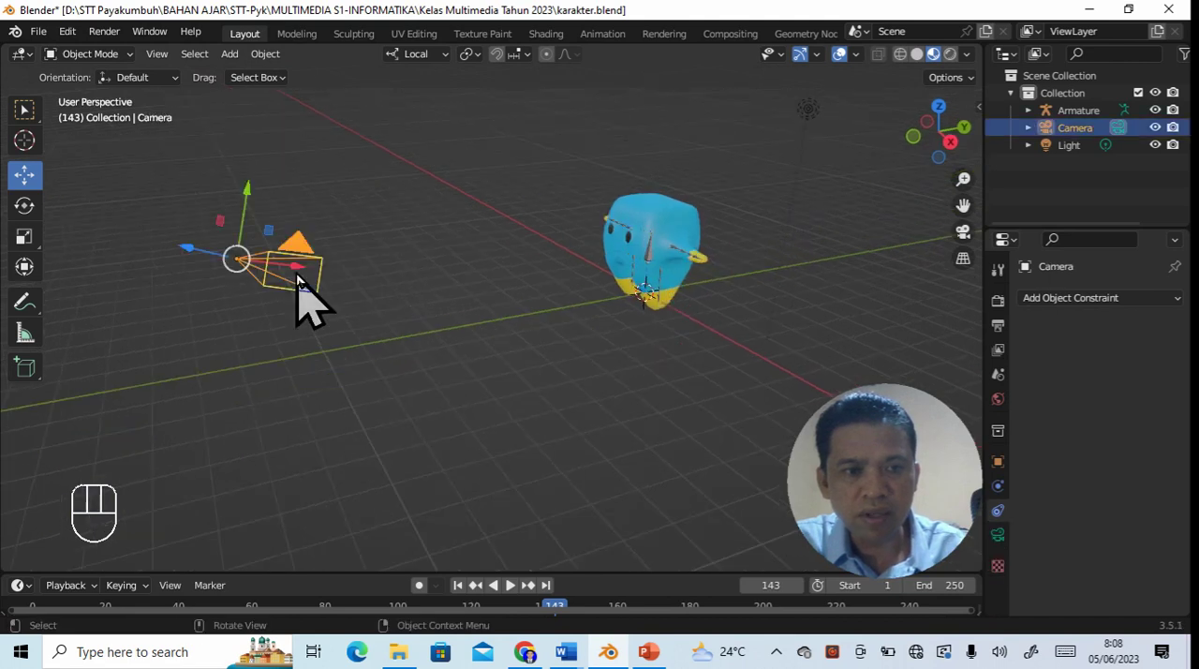
left_click(1148, 298)
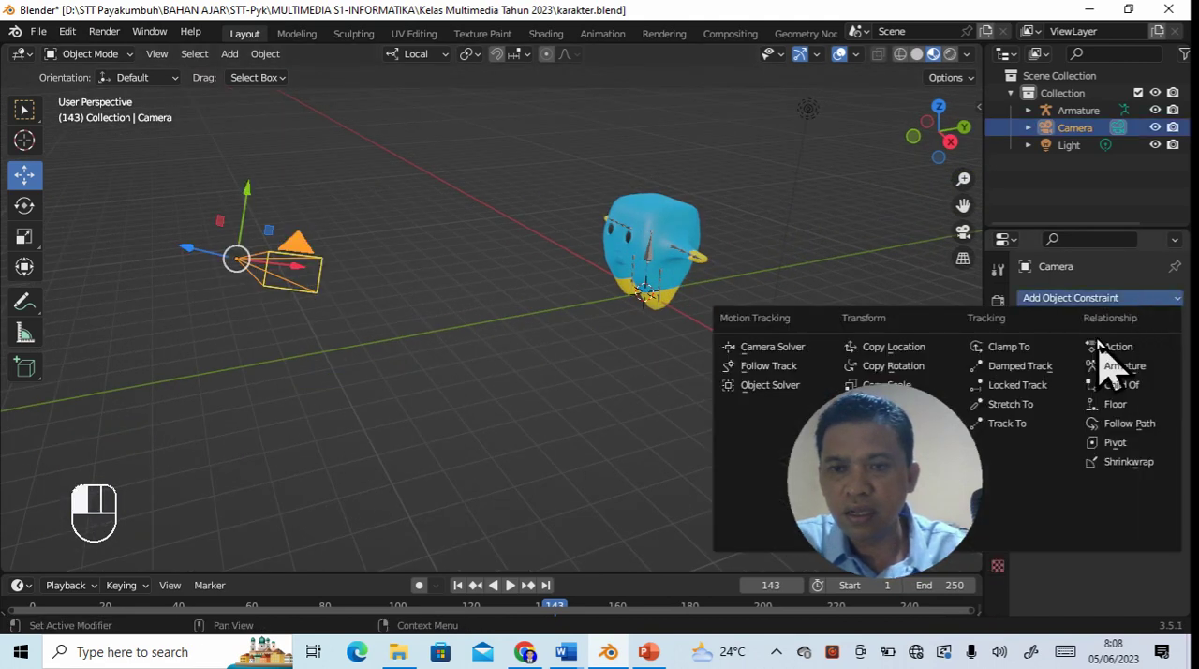
left_click(1027, 423)
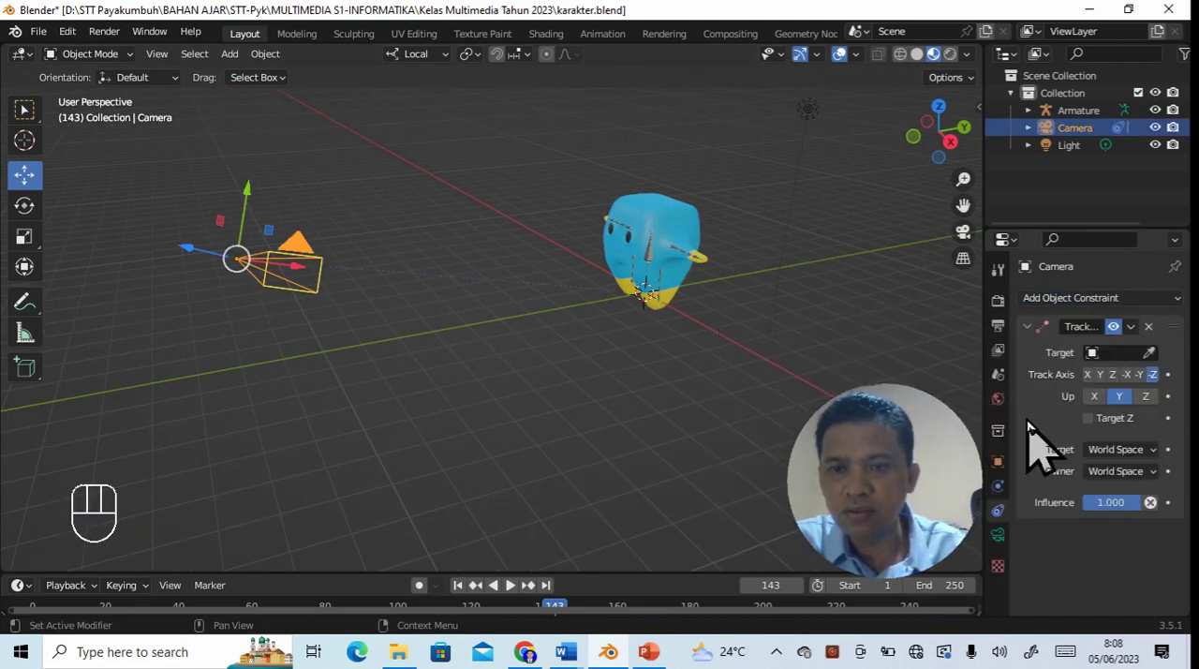
left_click(1115, 354)
left_click(1068, 380)
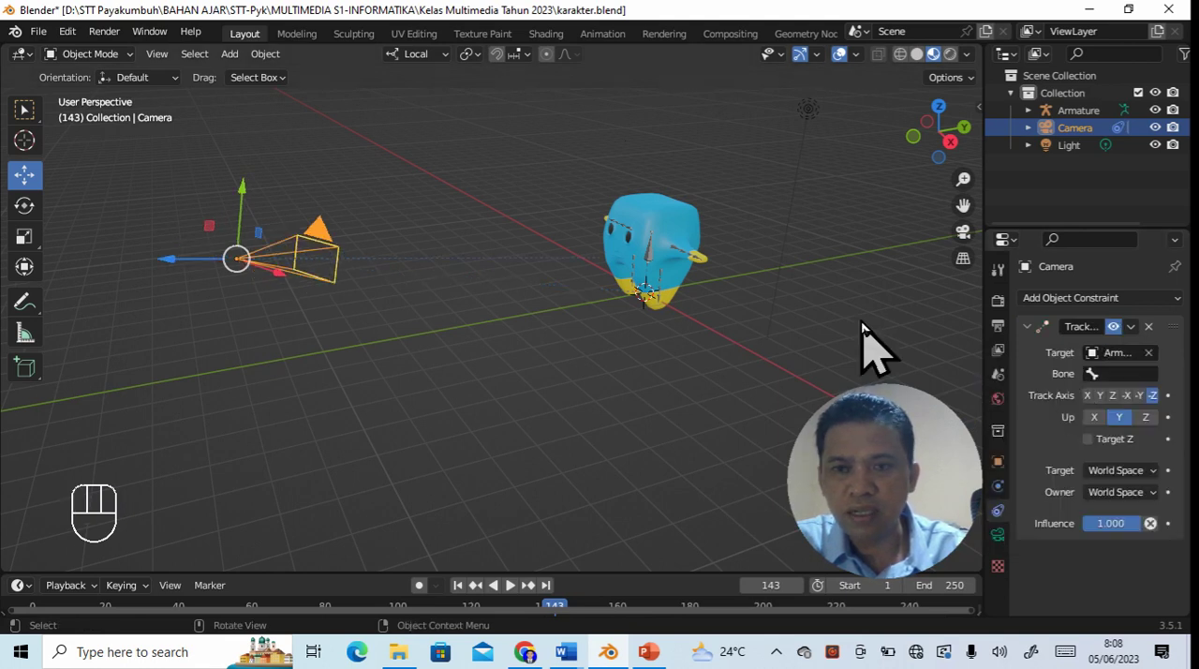
left_click(961, 236)
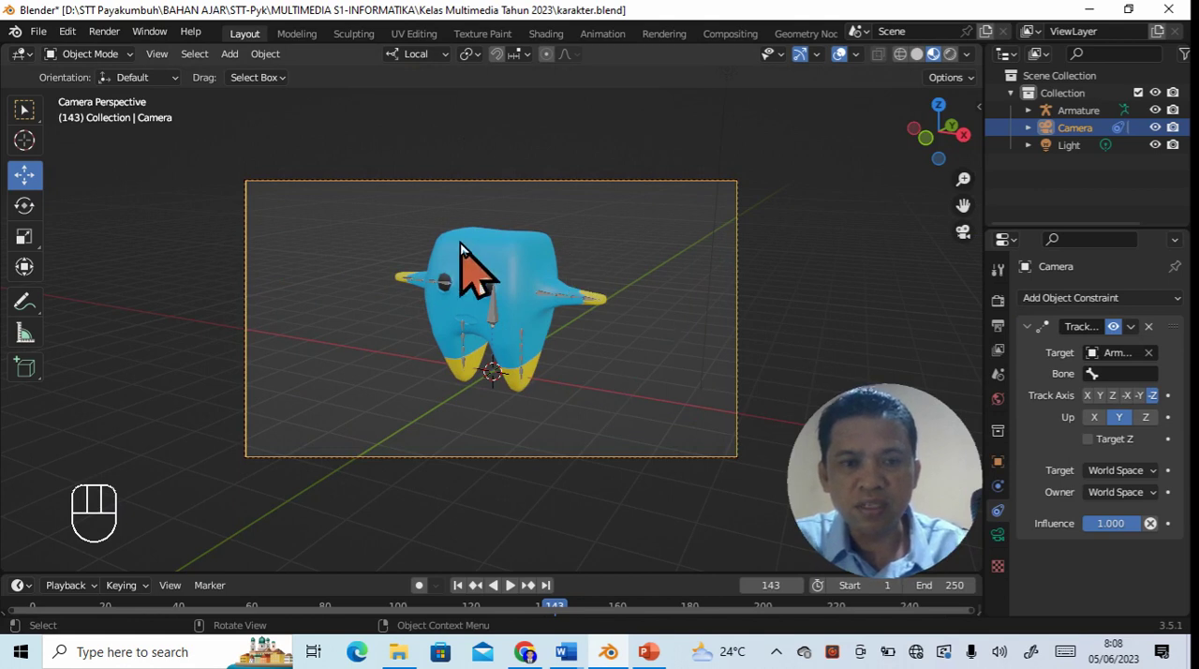
- Select all objects in the scene, make the camera active, and move the whole selection slightly
left_click(521, 274)
key("a")
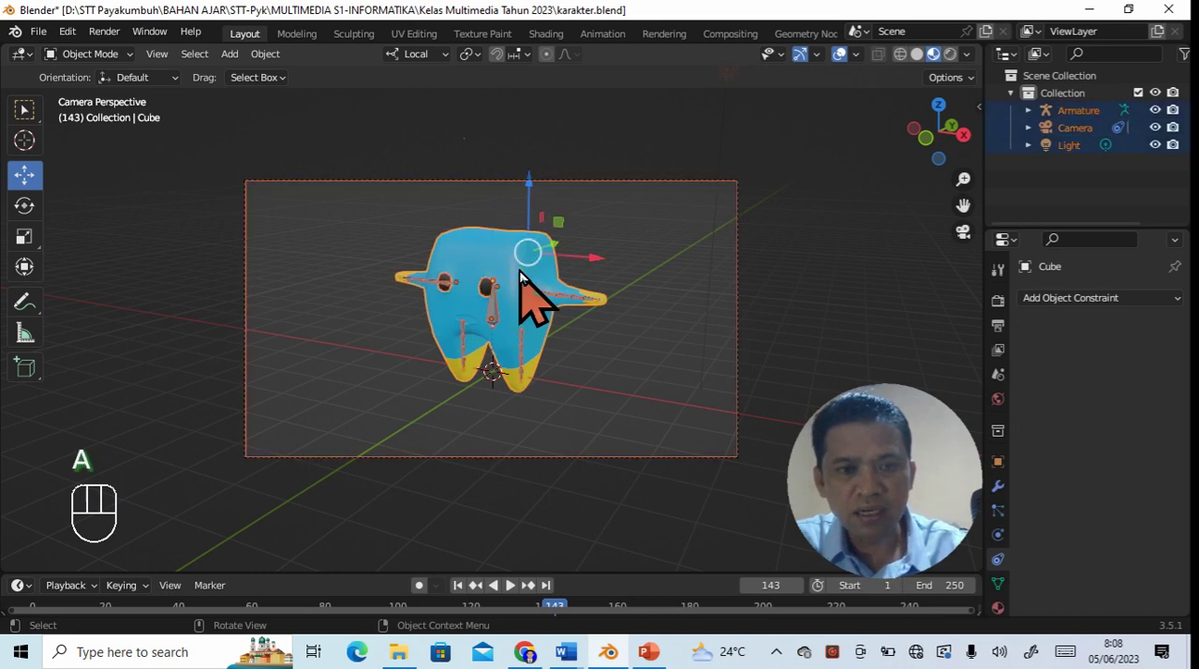
left_click(656, 196, "shift")
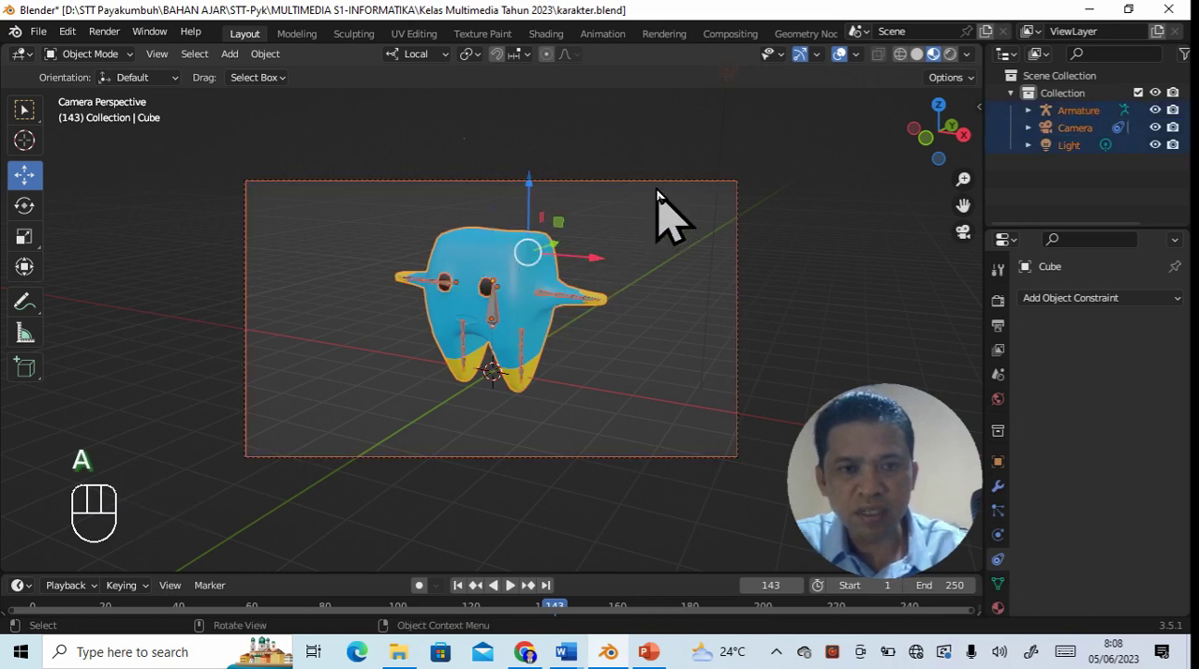
left_click(664, 209, "shift")
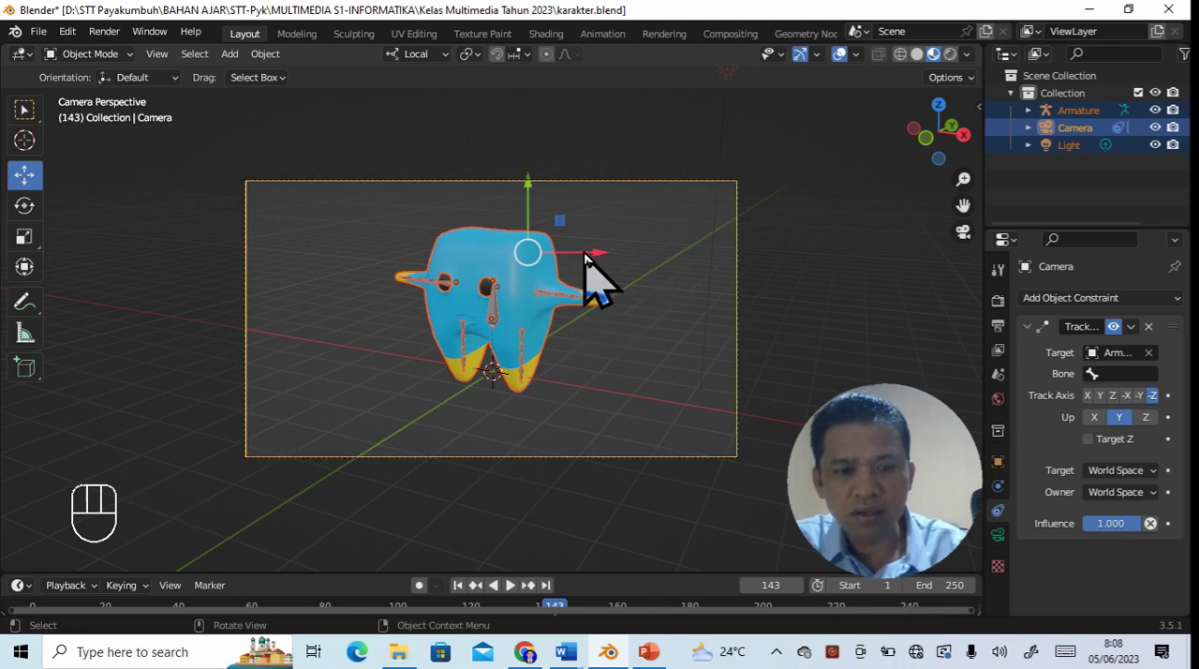
key("g")
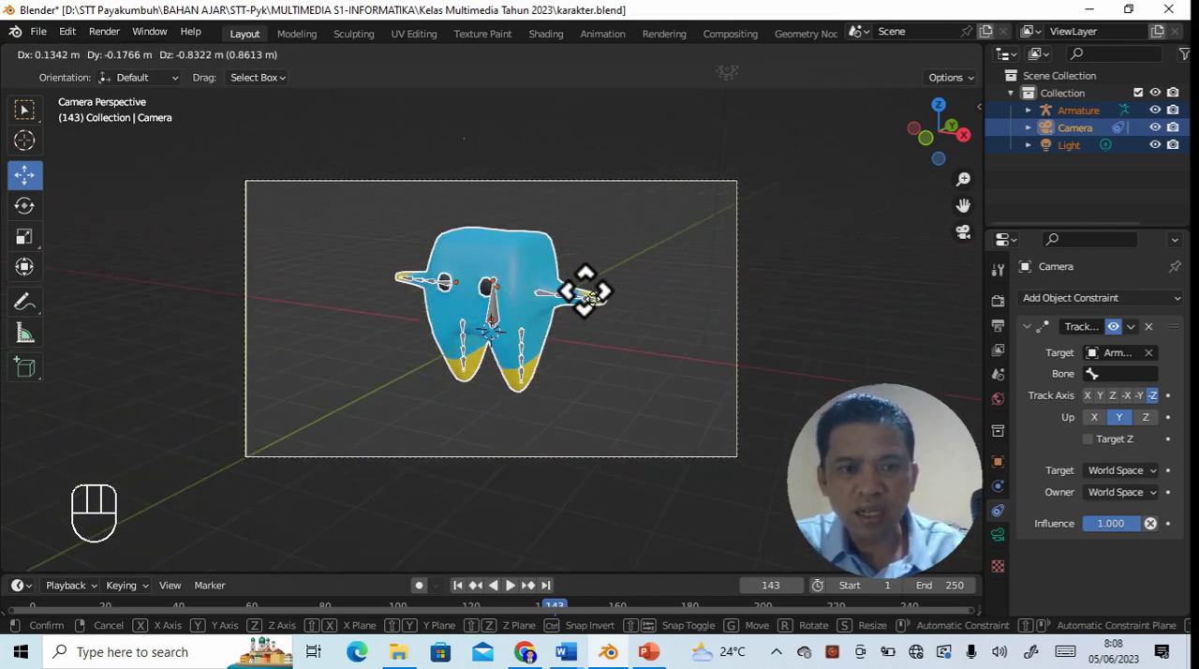
left_click(604, 295)
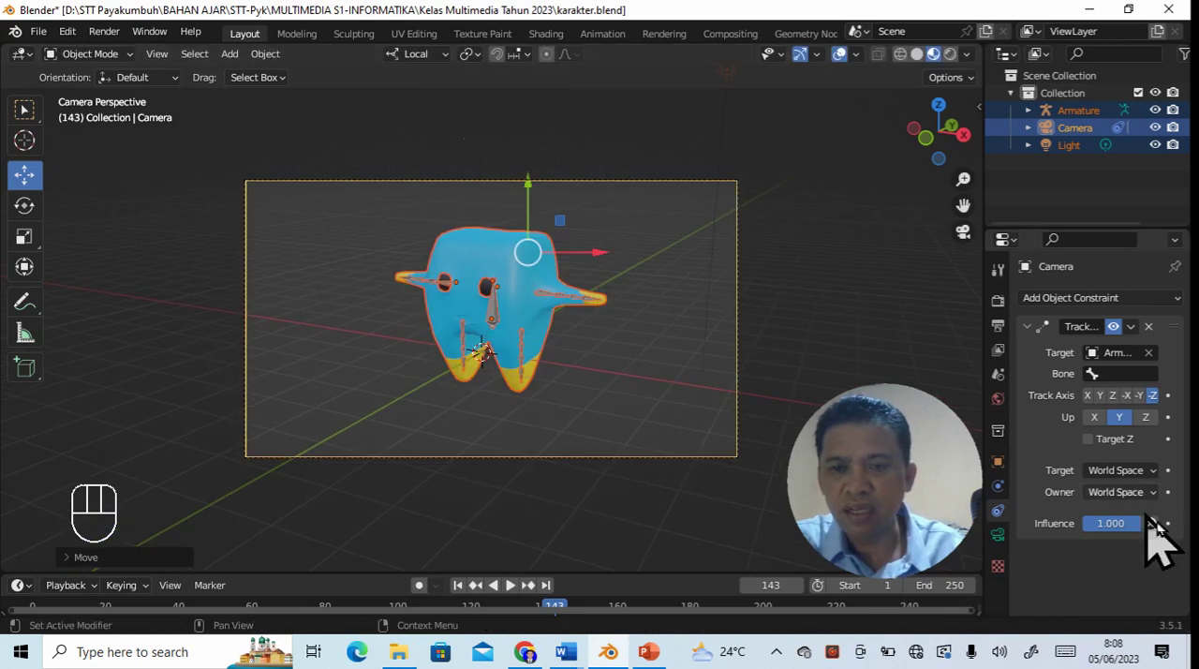
- Show the scene's output settings, enlarge the timeline area, and move the playhead to frame 1
left_click(998, 326)
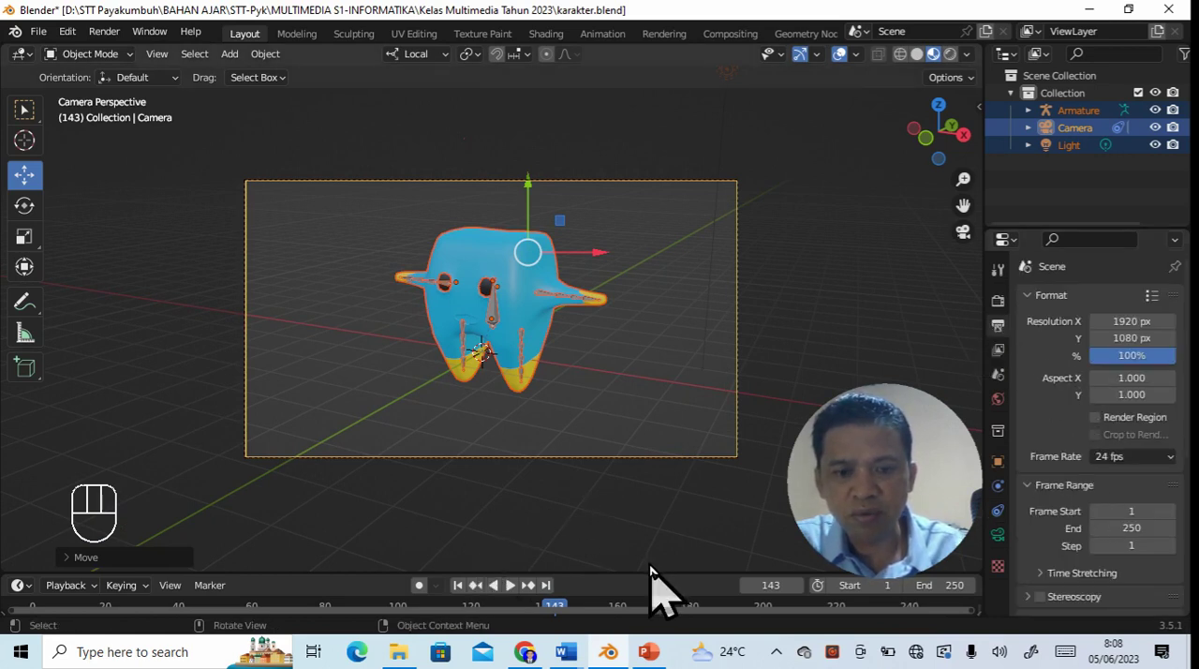
left_click_drag(649, 573, 656, 506)
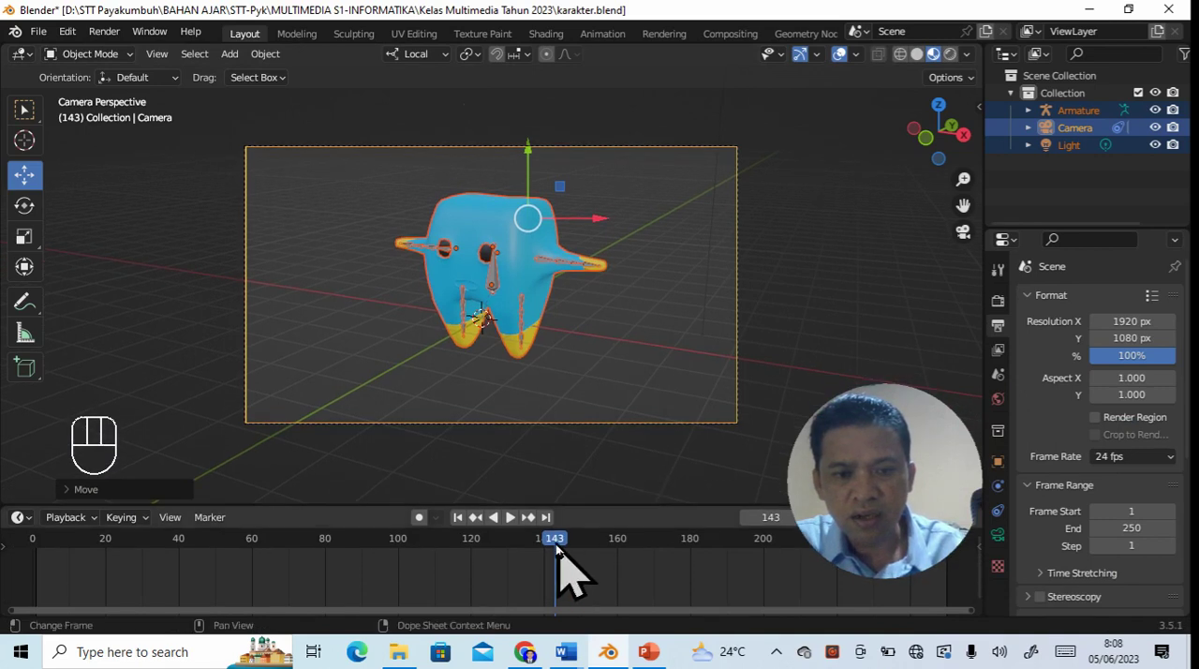
left_click_drag(553, 544, 16, 549)
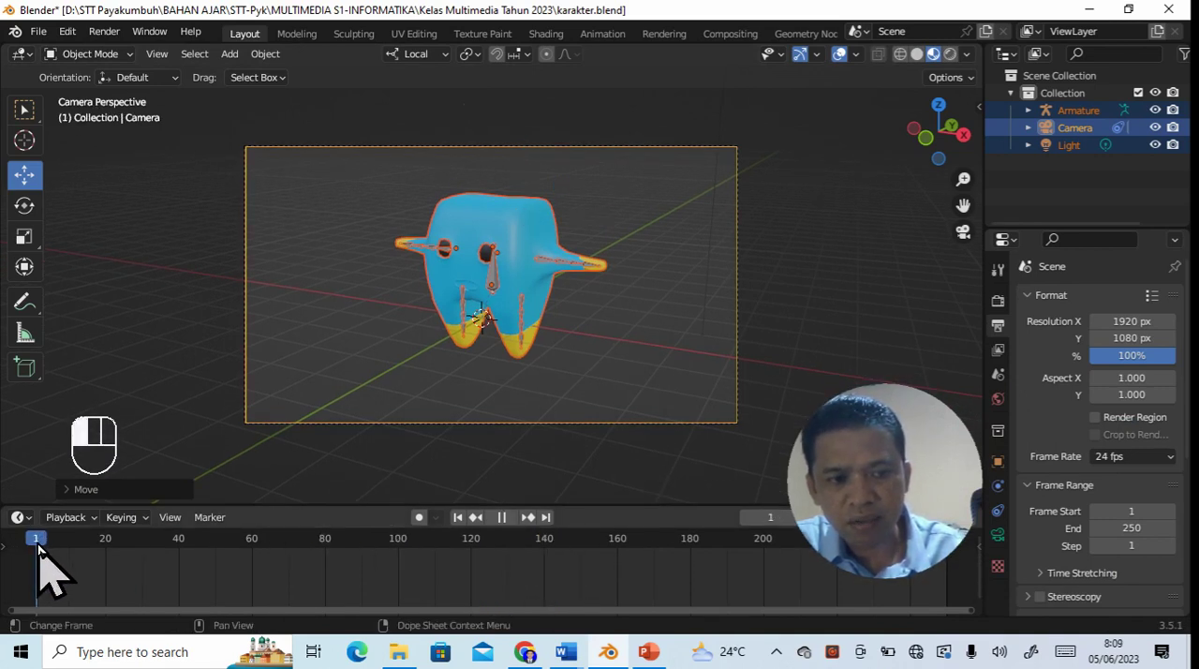
left_click_drag(37, 548, 38, 549)
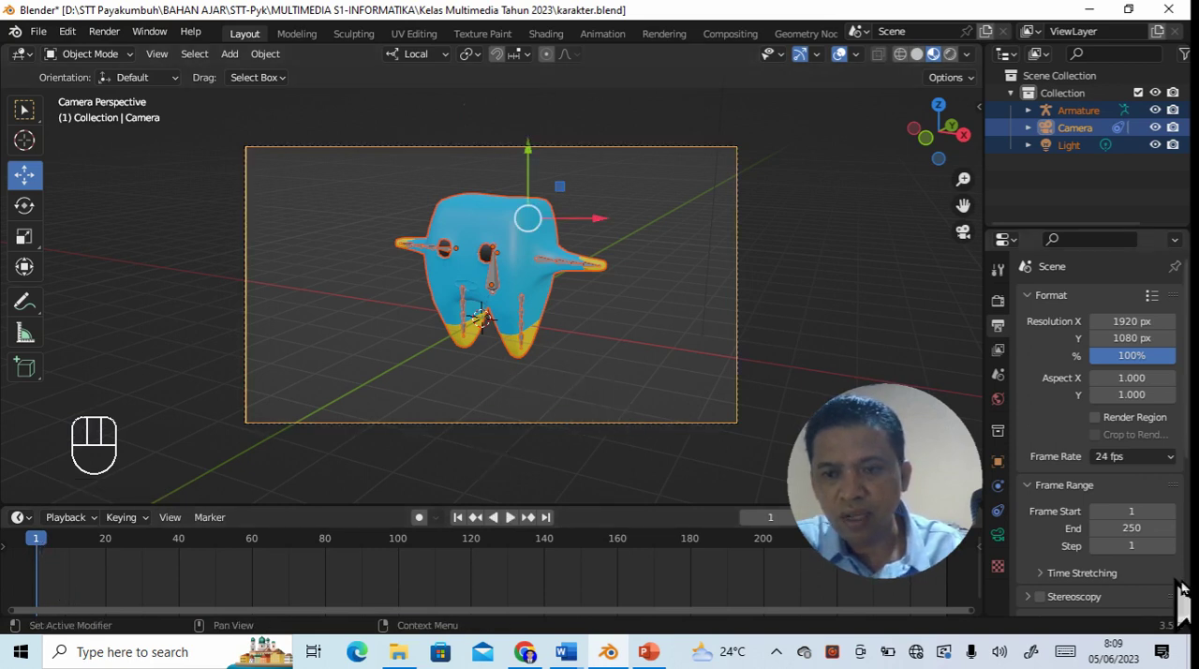
- Set the frame step of the scene's frame range to 2
left_click(1133, 547)
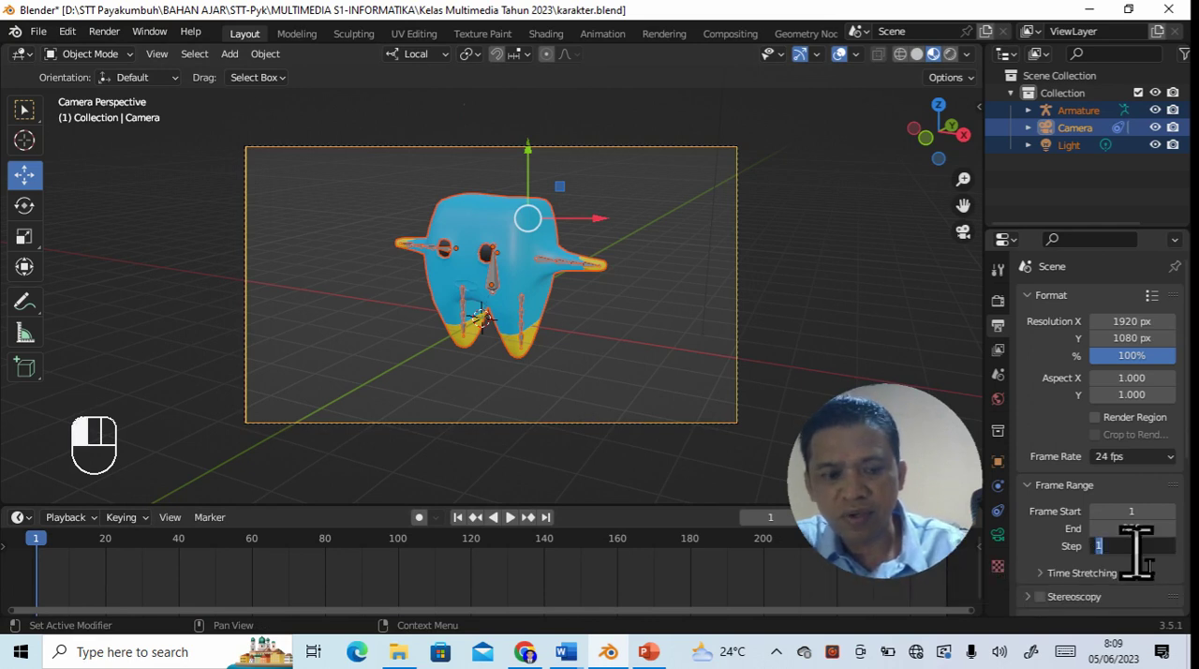
type("2")
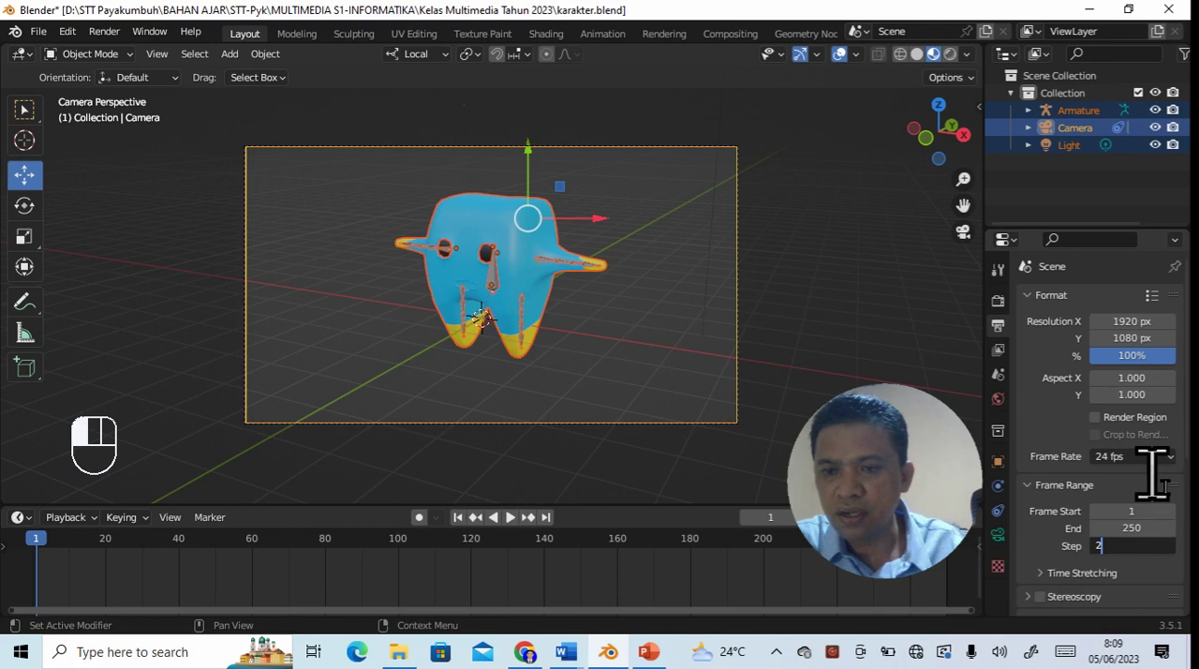
left_click(1146, 505)
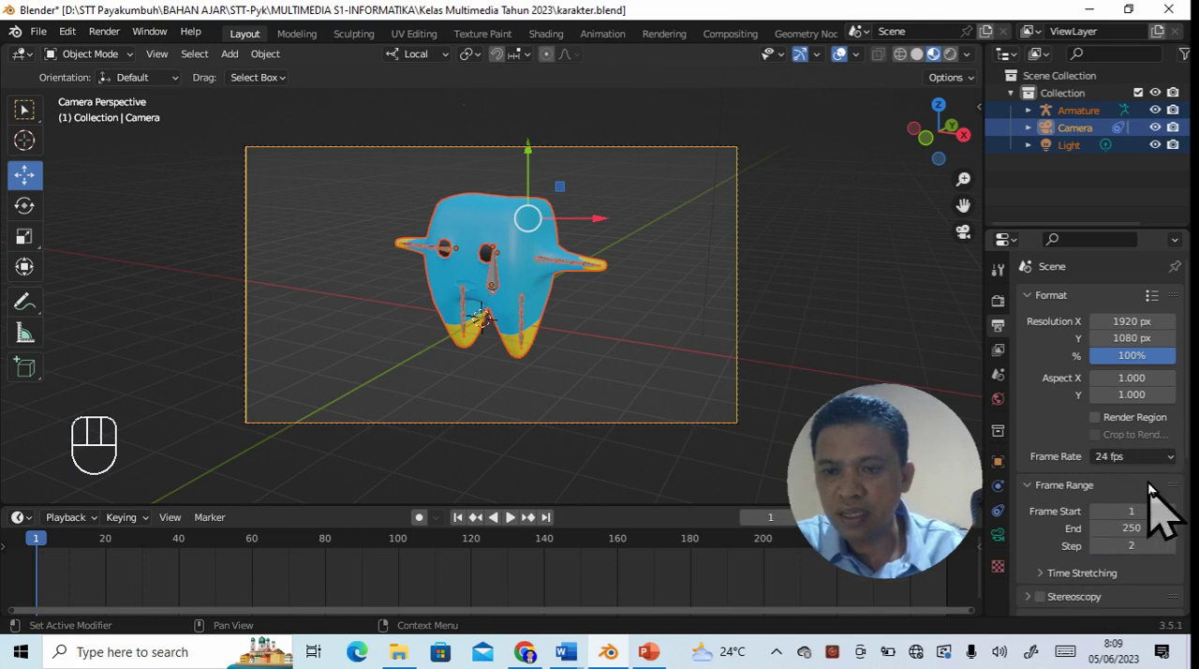
- Create a folder named "latihan pewarnaan dan rigging" inside C:\tmp and set it as the render output path
scroll(1147, 496, "down", 5)
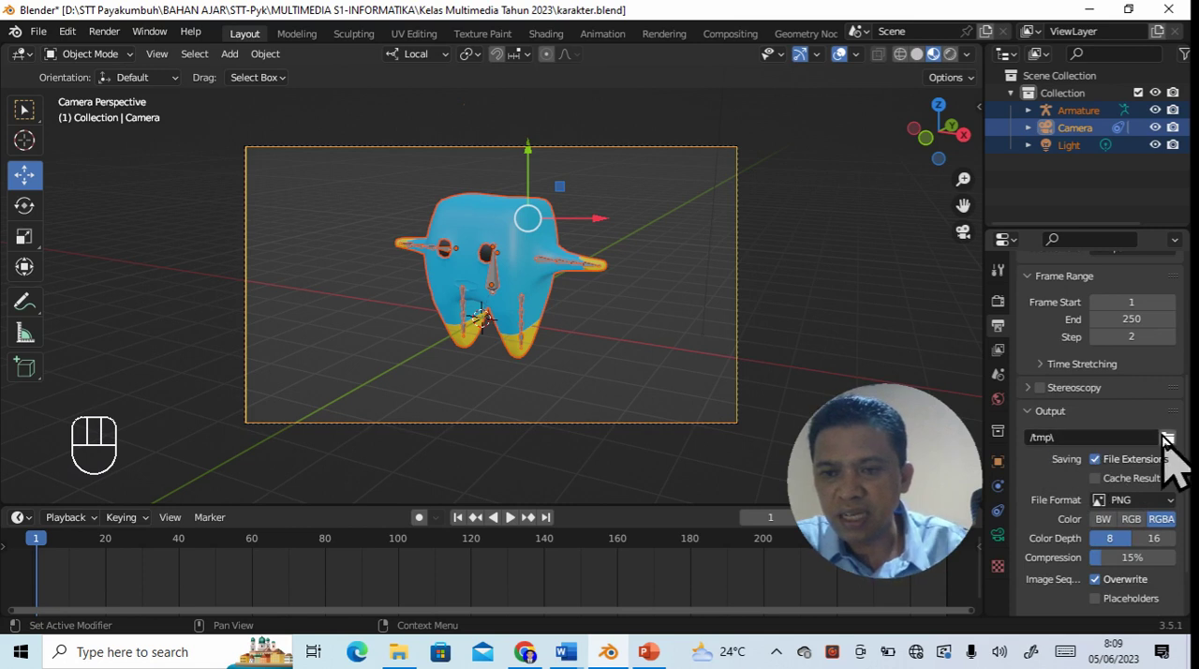
left_click(1168, 438)
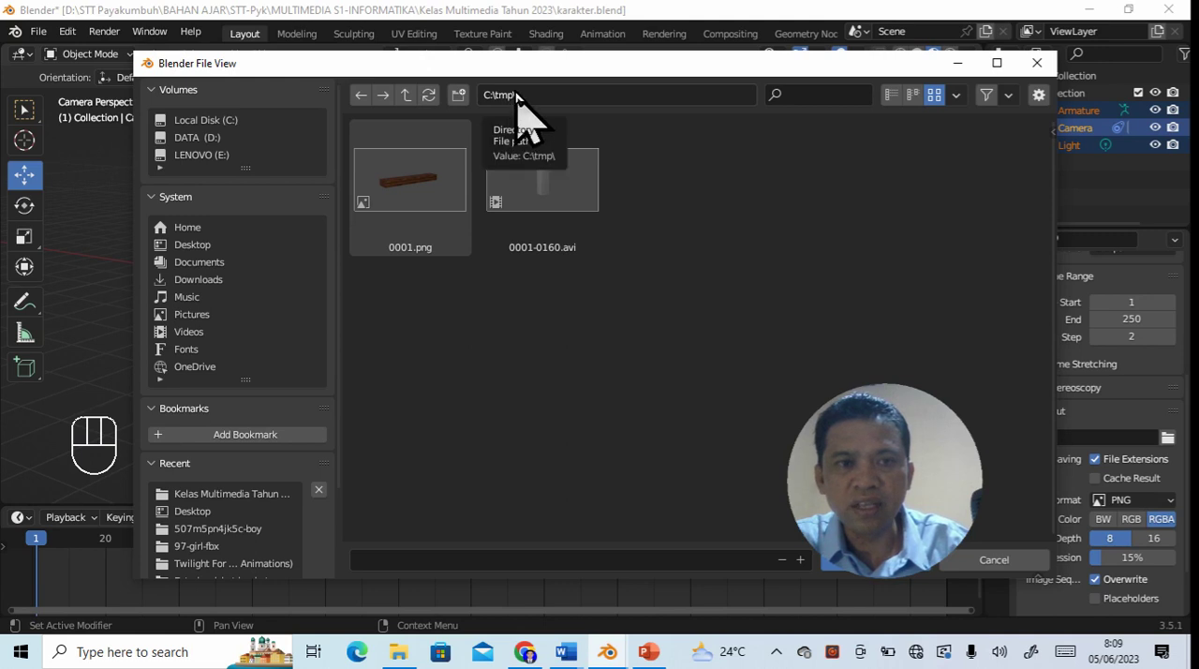
left_click(458, 95)
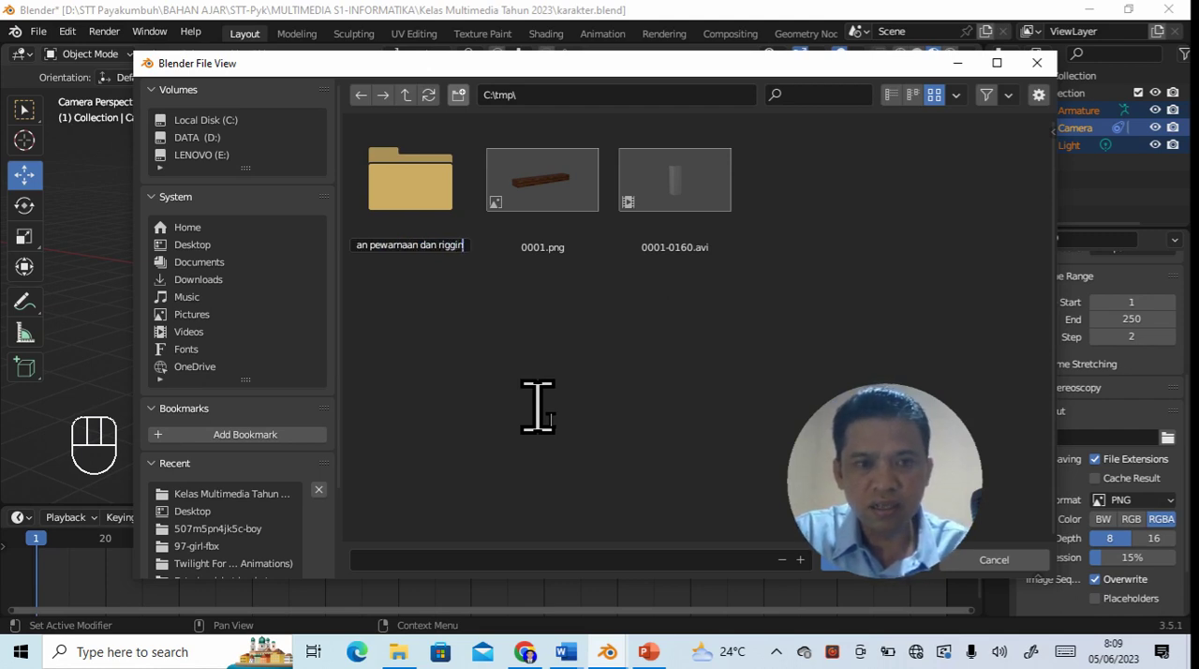
key("Return")
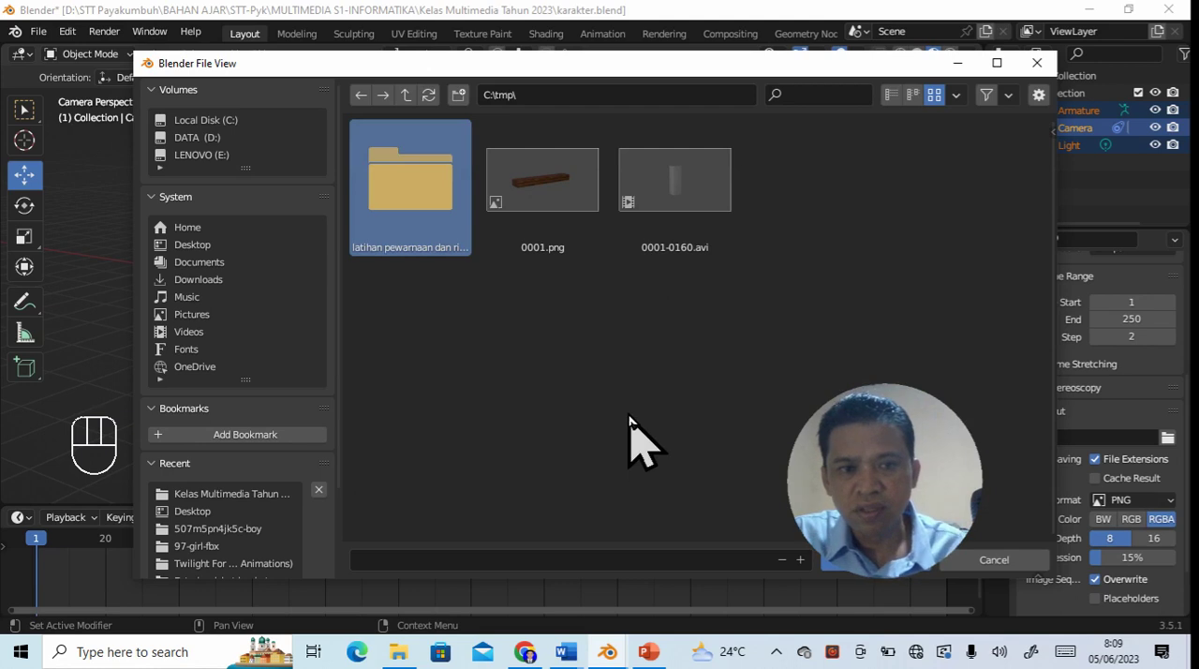
double_click(419, 202)
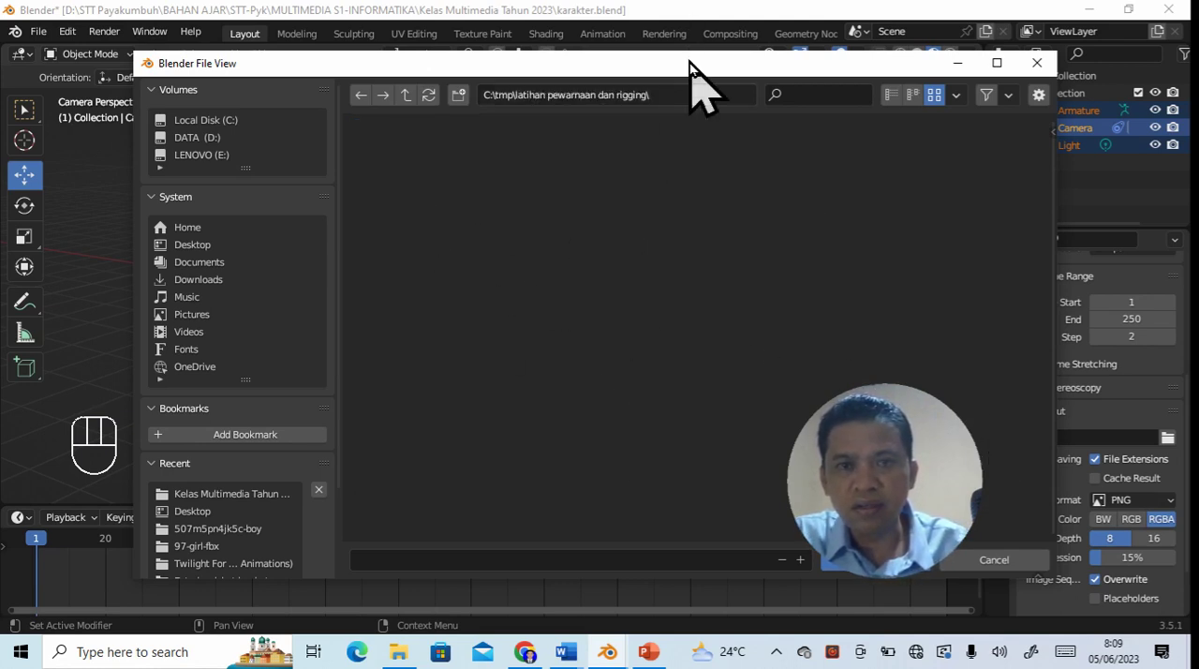
left_click_drag(682, 73, 569, 57)
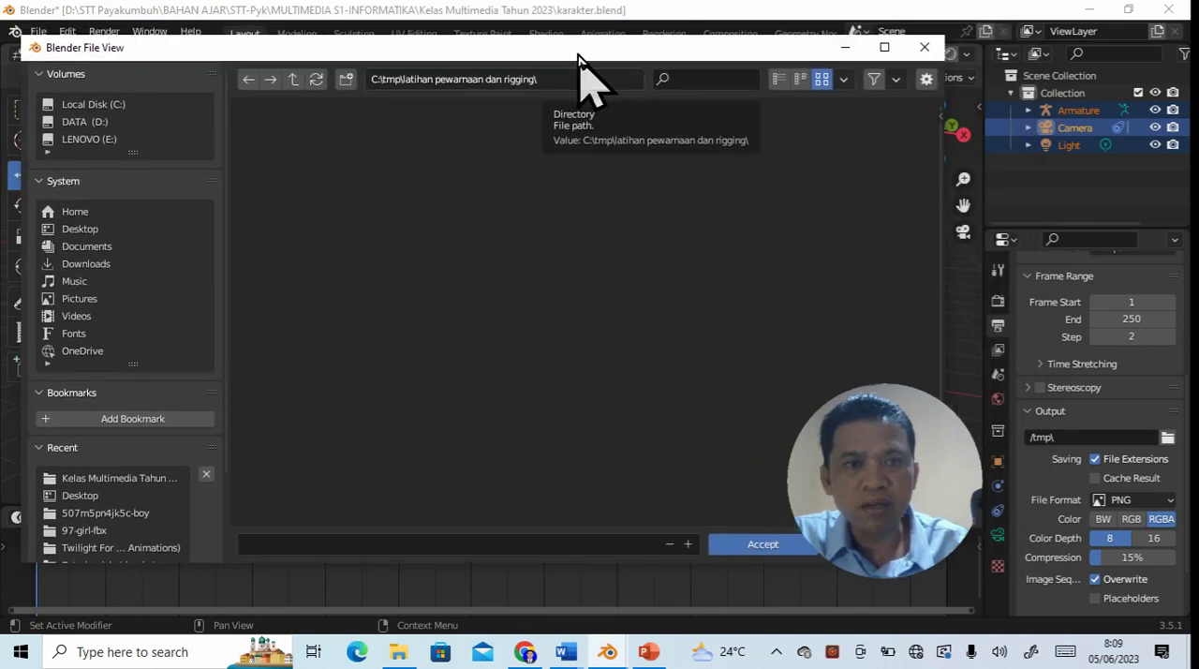
left_click(762, 544)
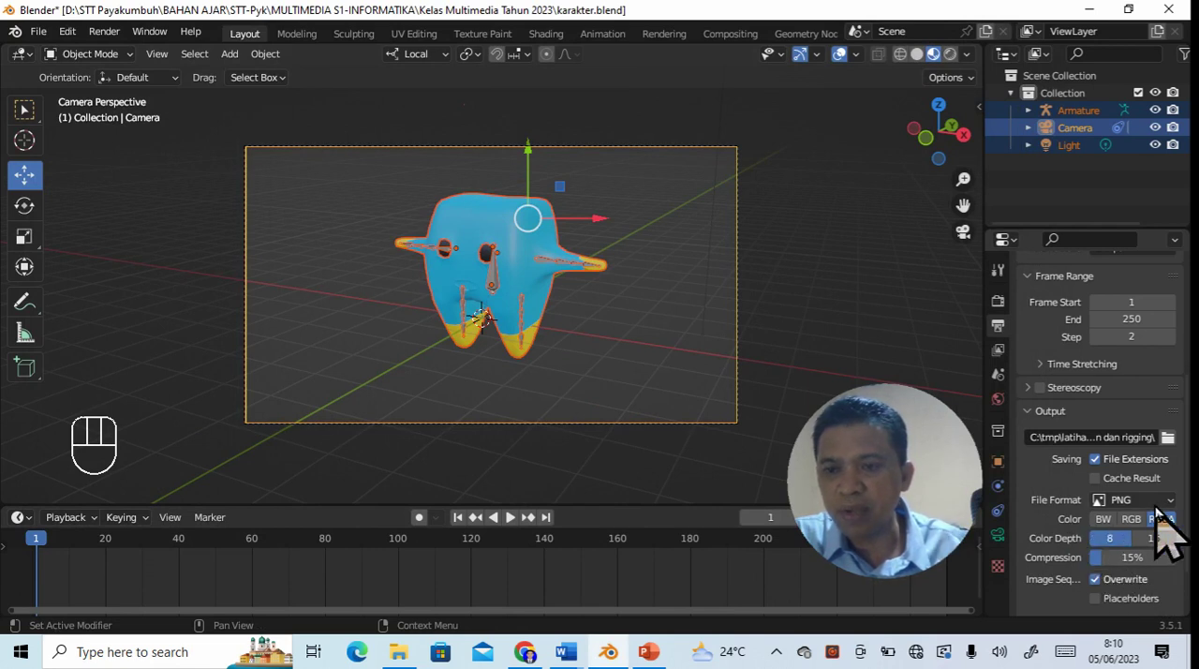
- Review the output file formats, keep PNG, and render the animation
left_click(1169, 503)
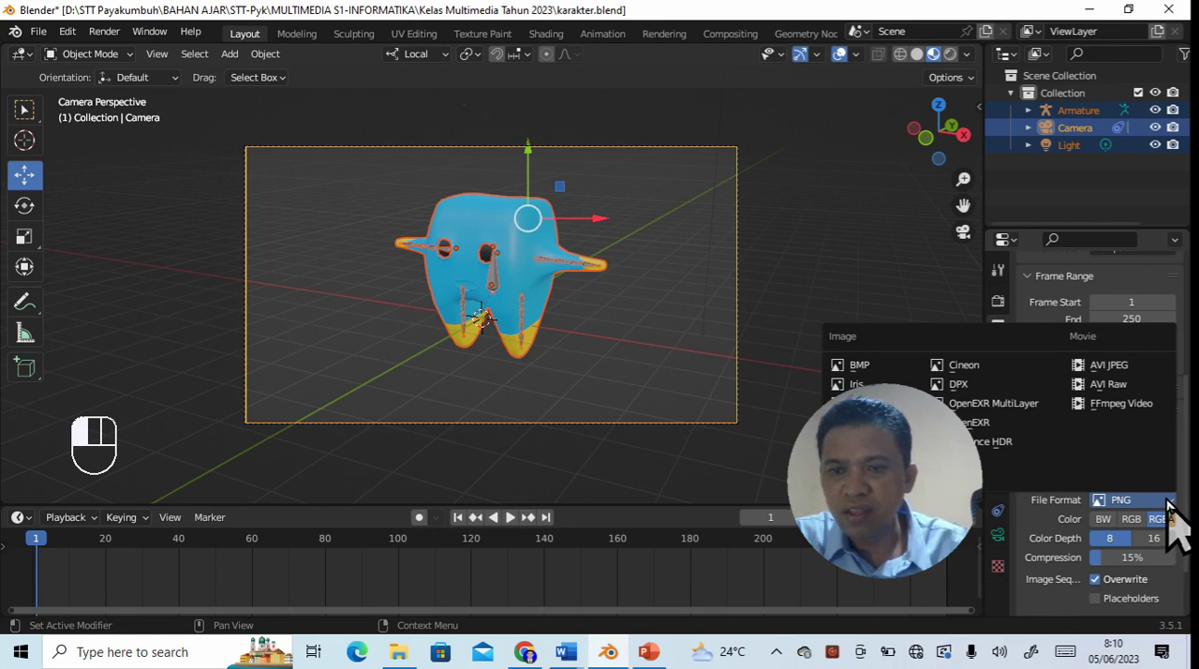
scroll(1090, 426, "down", 1)
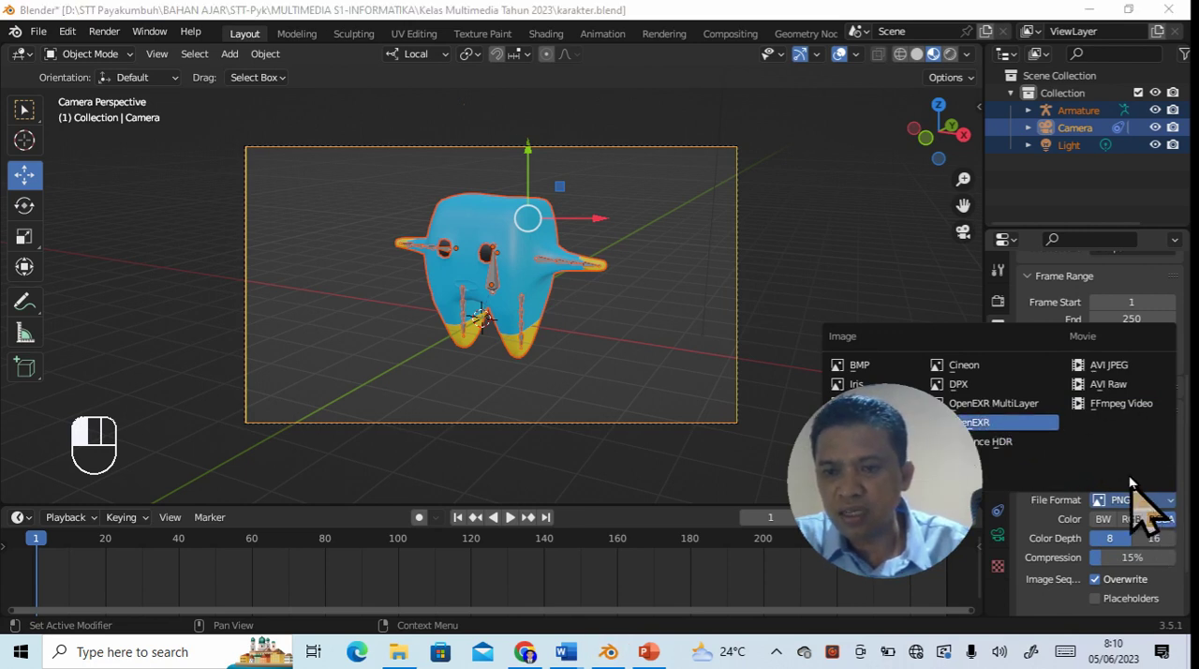
left_click(1130, 506)
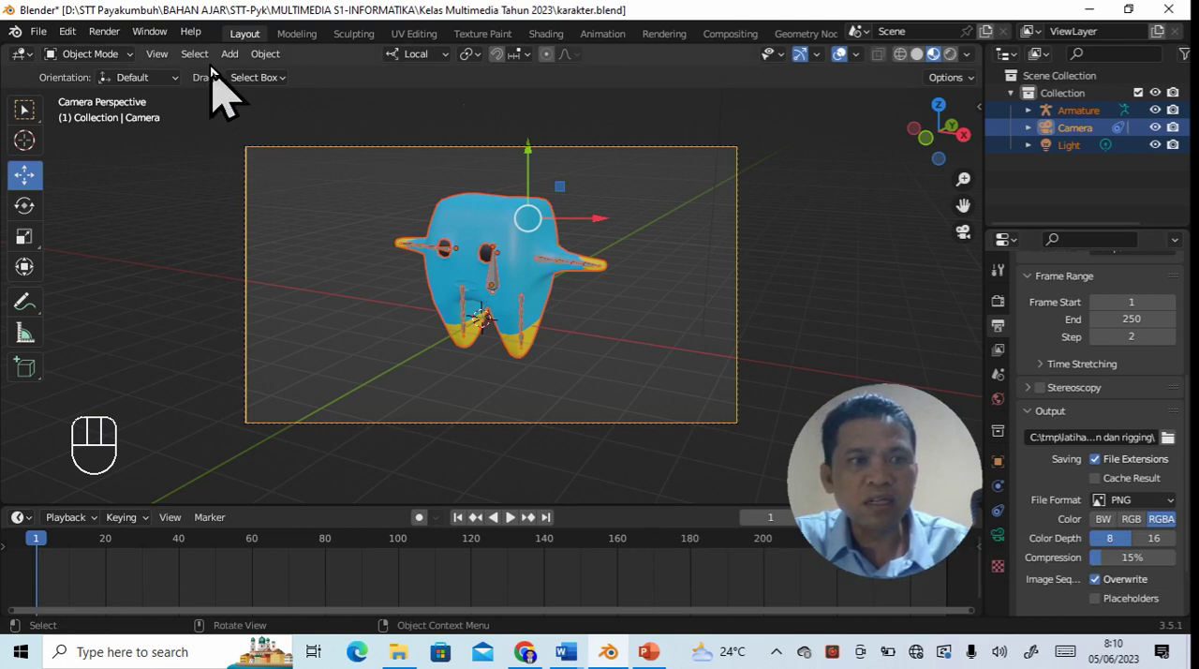
left_click(105, 32)
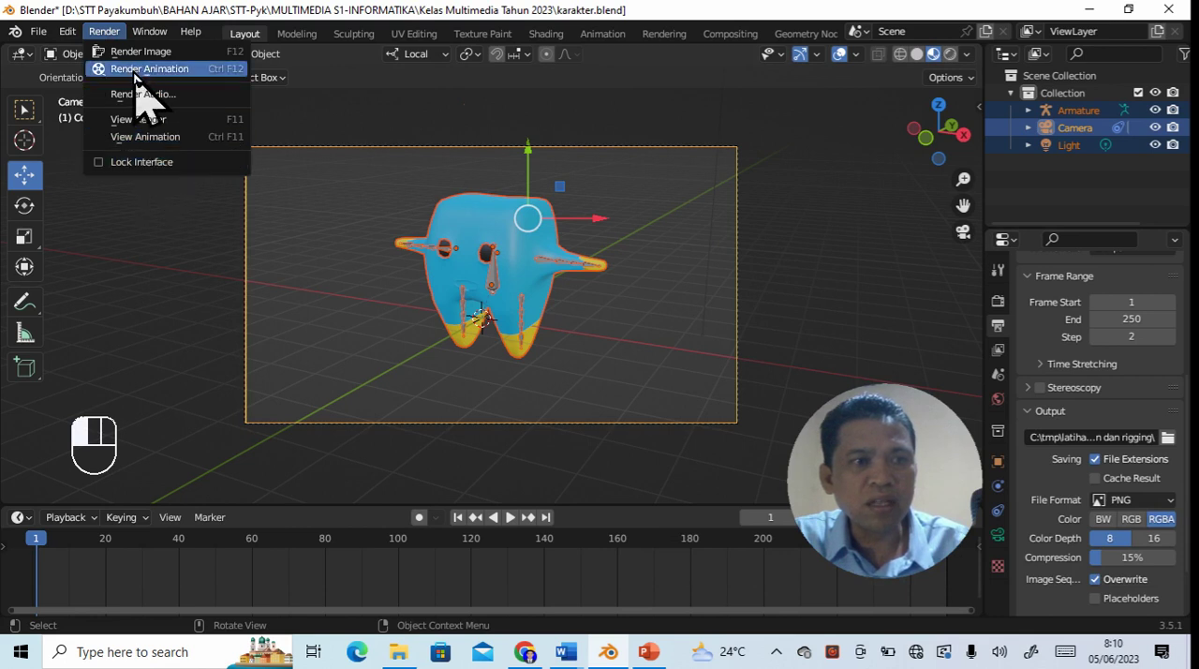
left_click(136, 69)
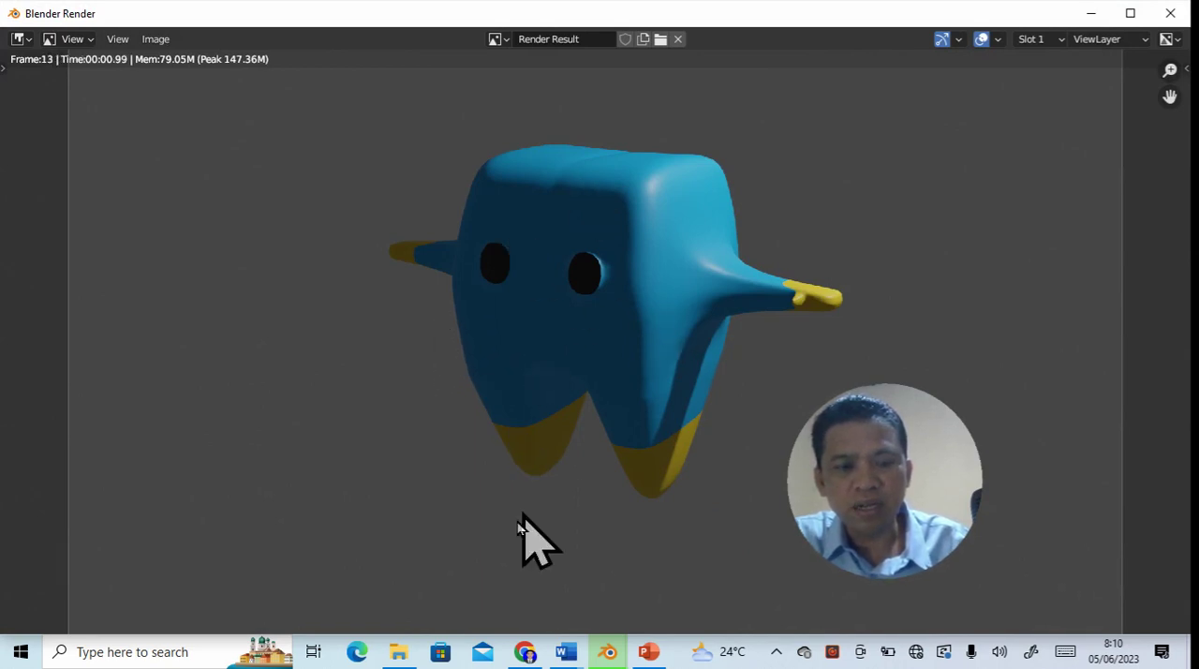
- Switch to File Explorer, go to C:\tmp\latihan pewarnaan dan rigging, and view the rendered frame 0001.png
mouse_move(409, 660)
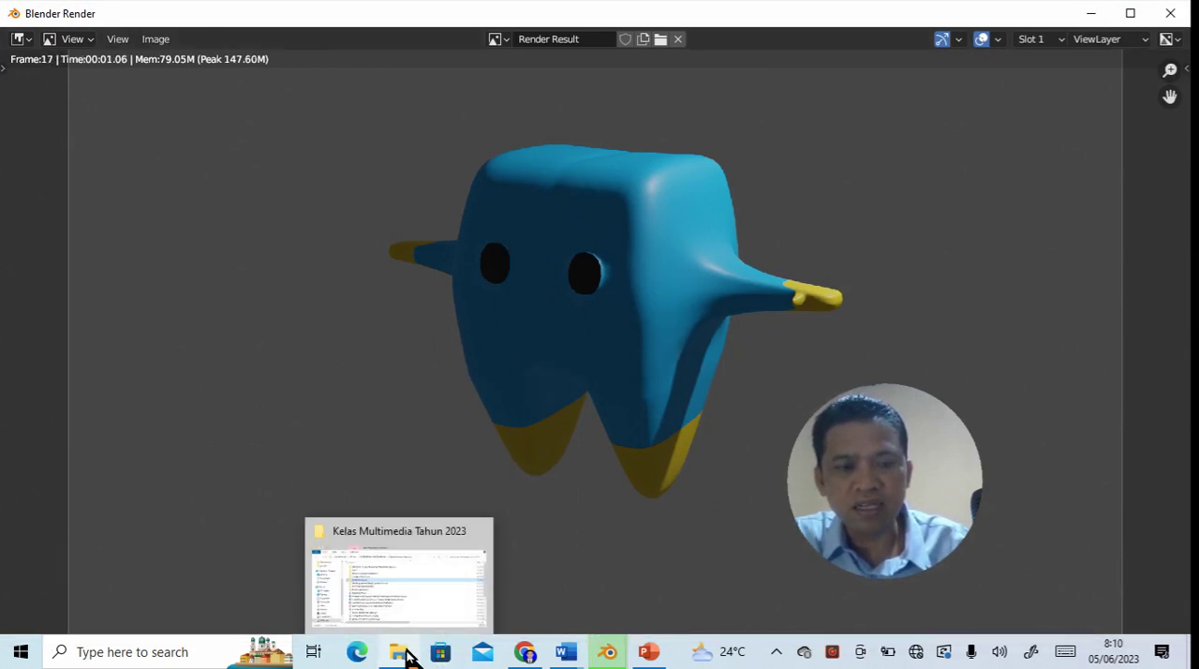
left_click(399, 595)
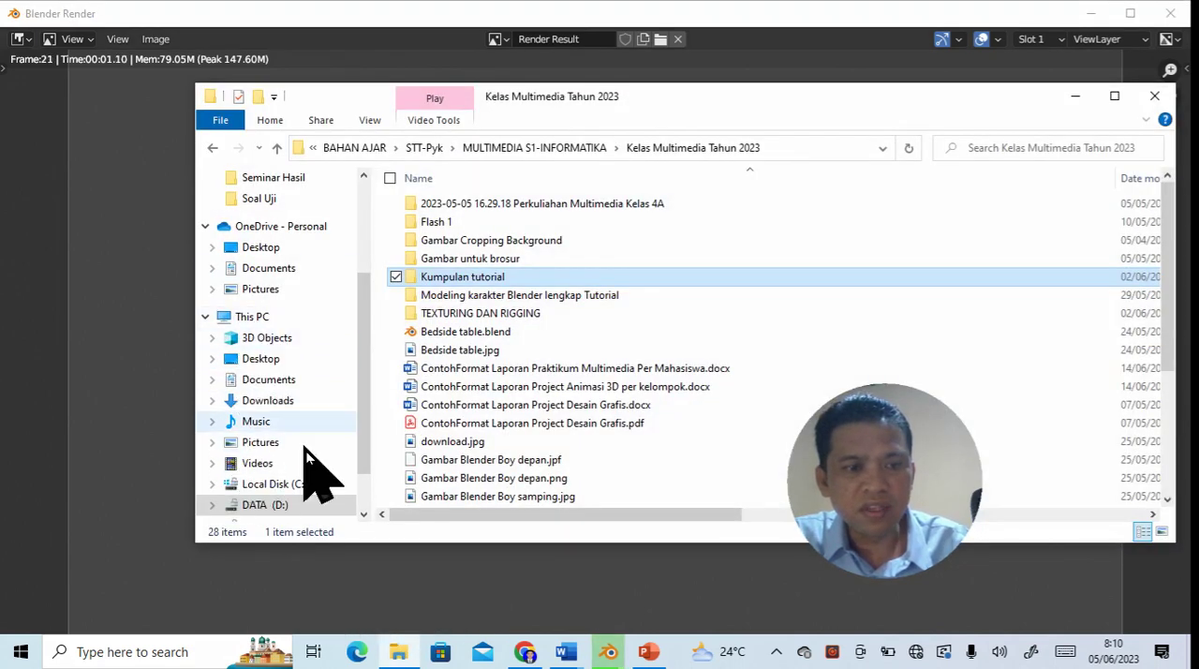
left_click(294, 481)
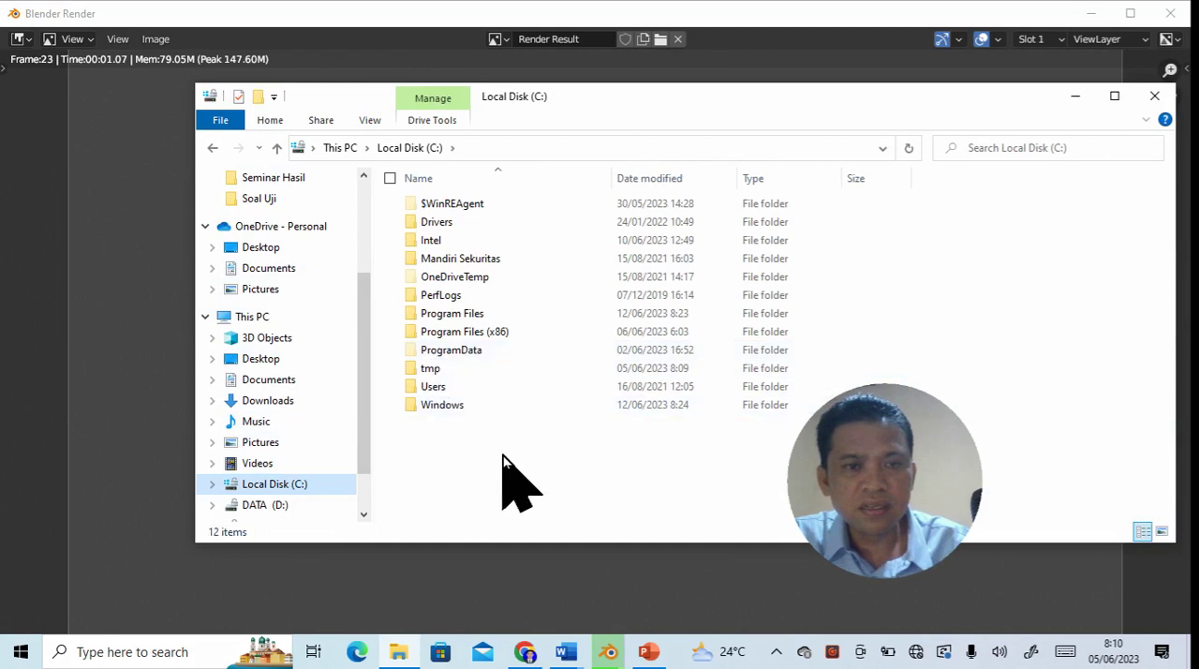
left_click(452, 368)
double_click(452, 368)
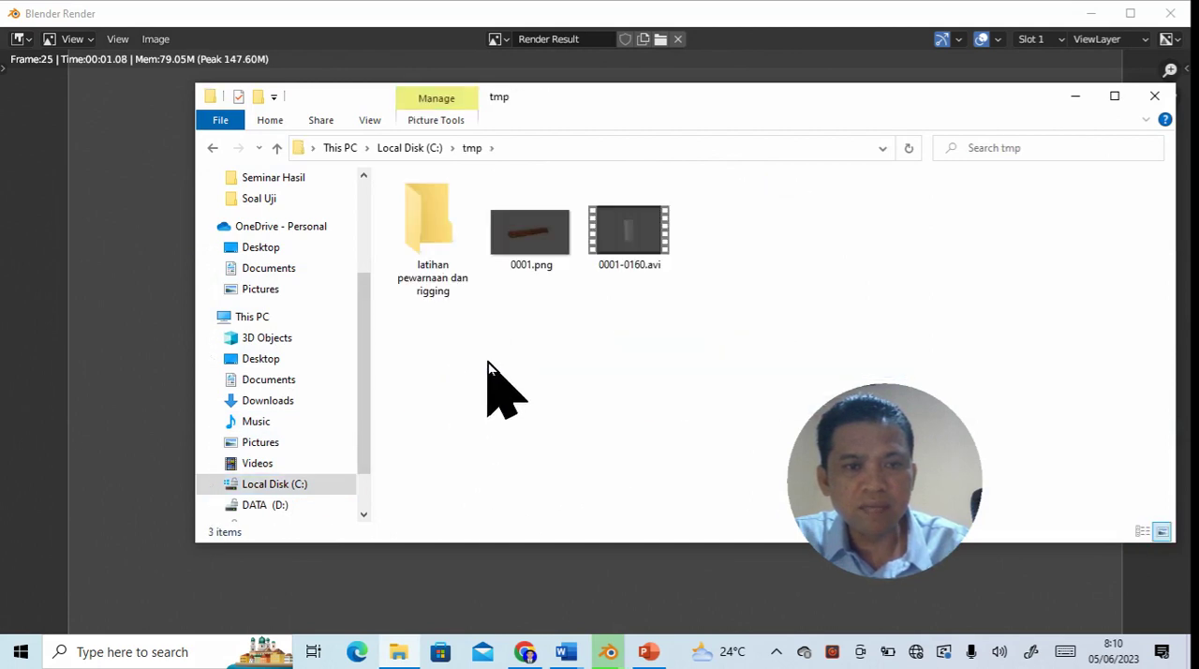
left_click(448, 279)
double_click(436, 239)
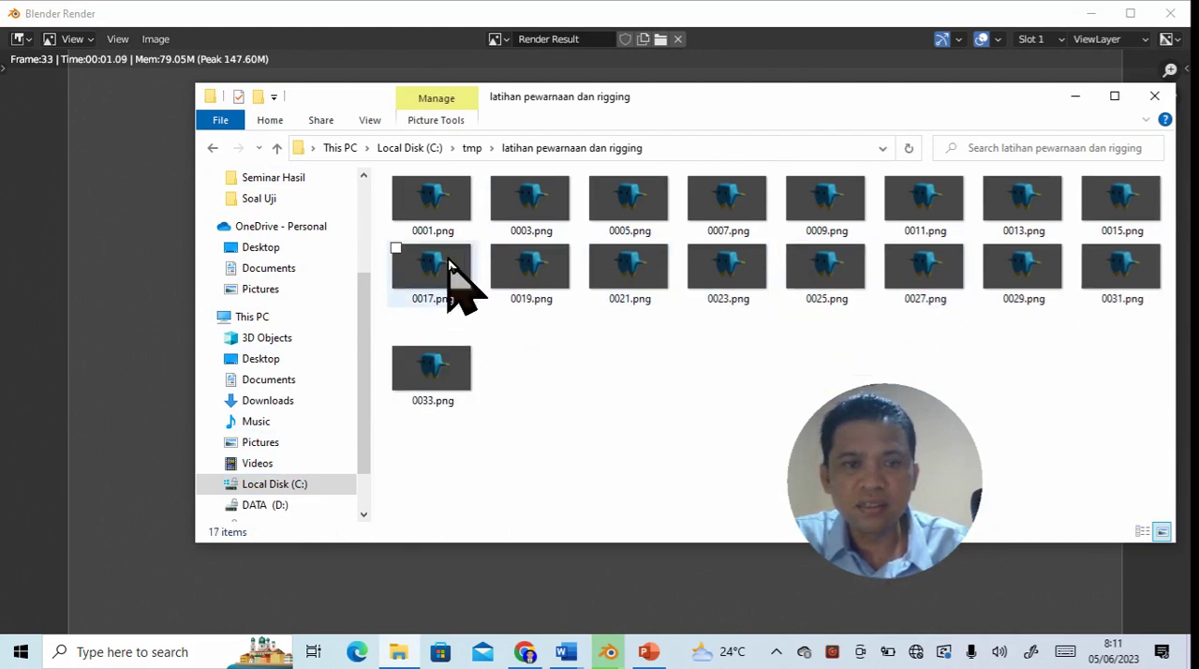
double_click(446, 208)
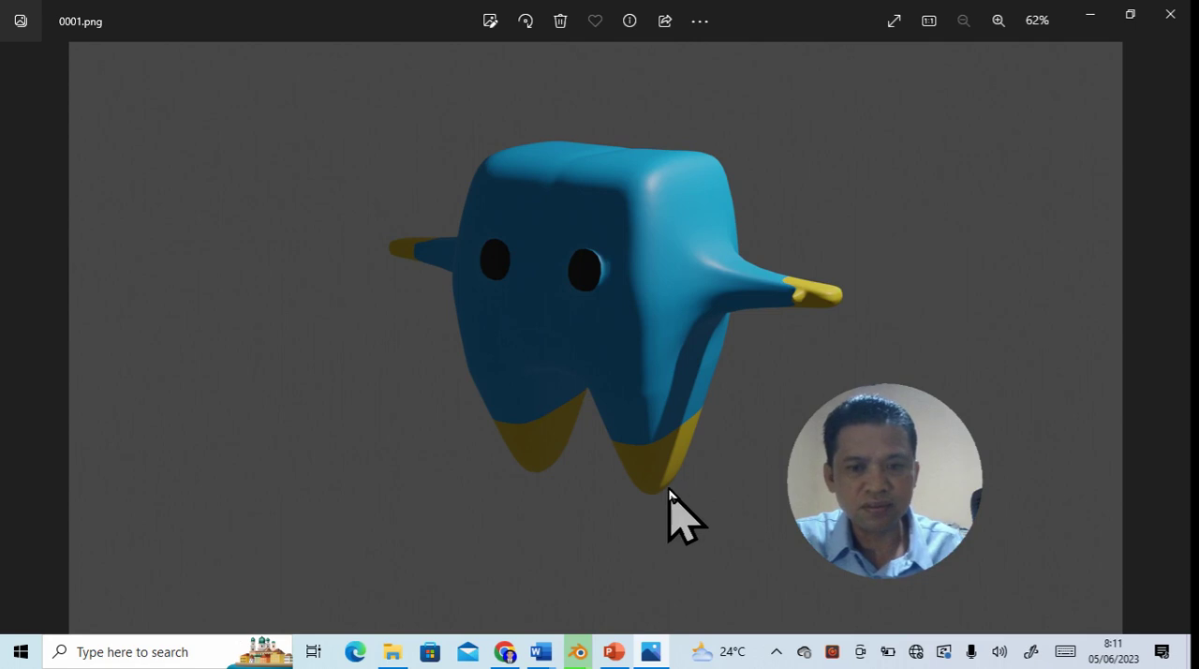
left_click(832, 652)
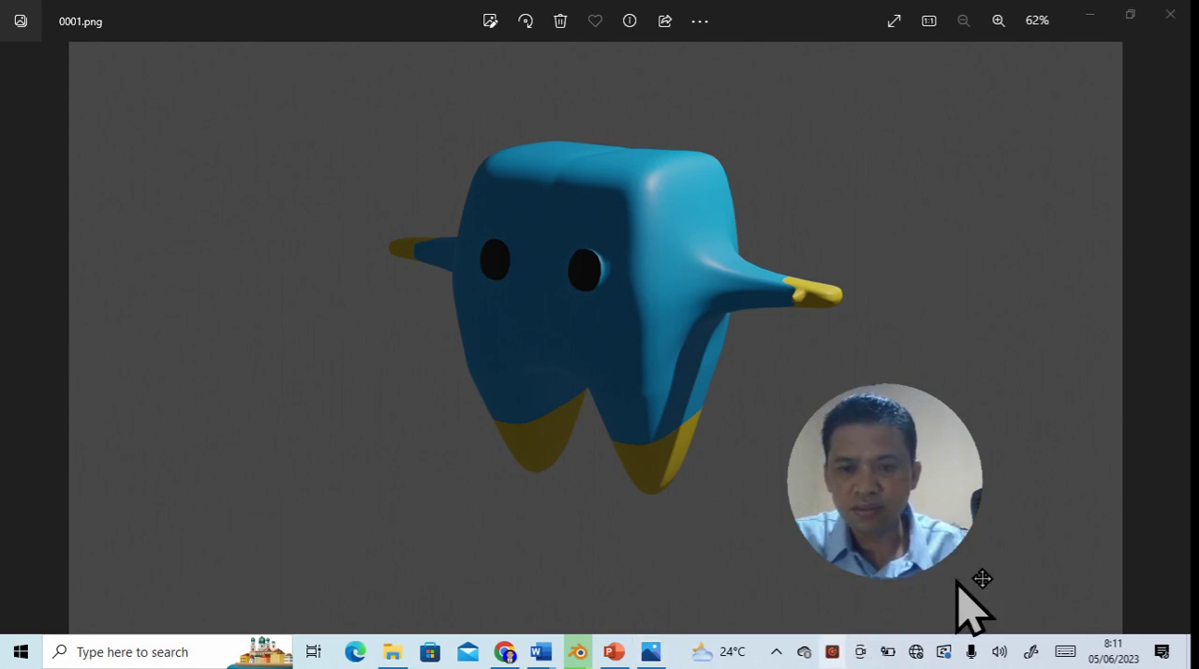
left_click(832, 652)
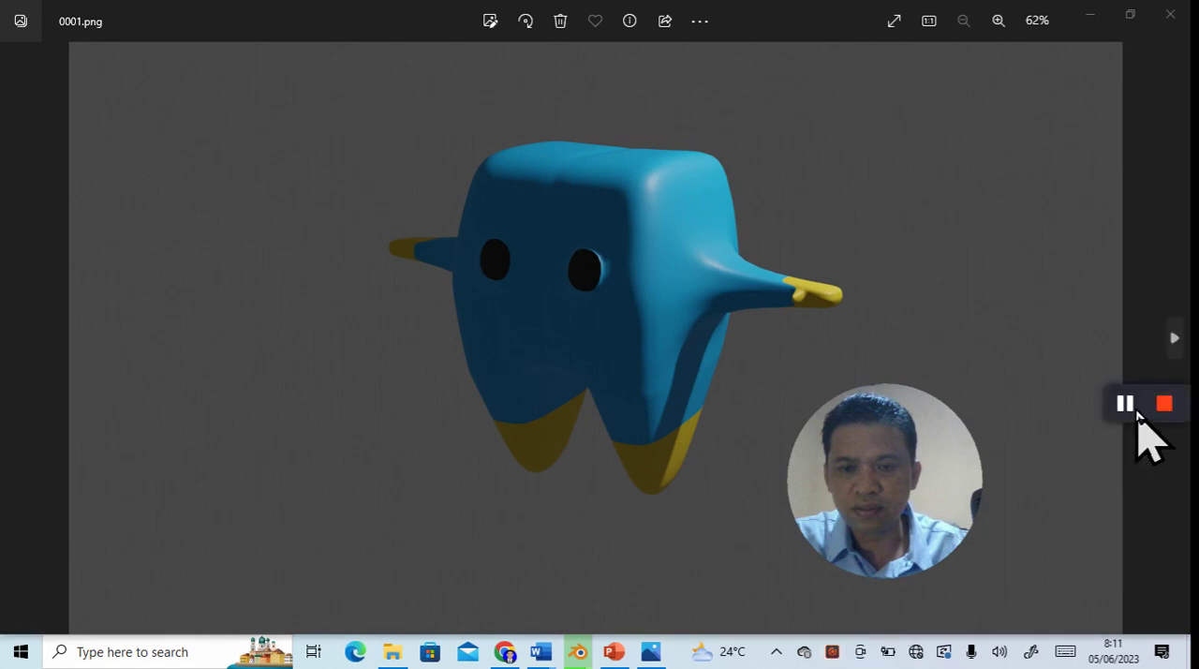